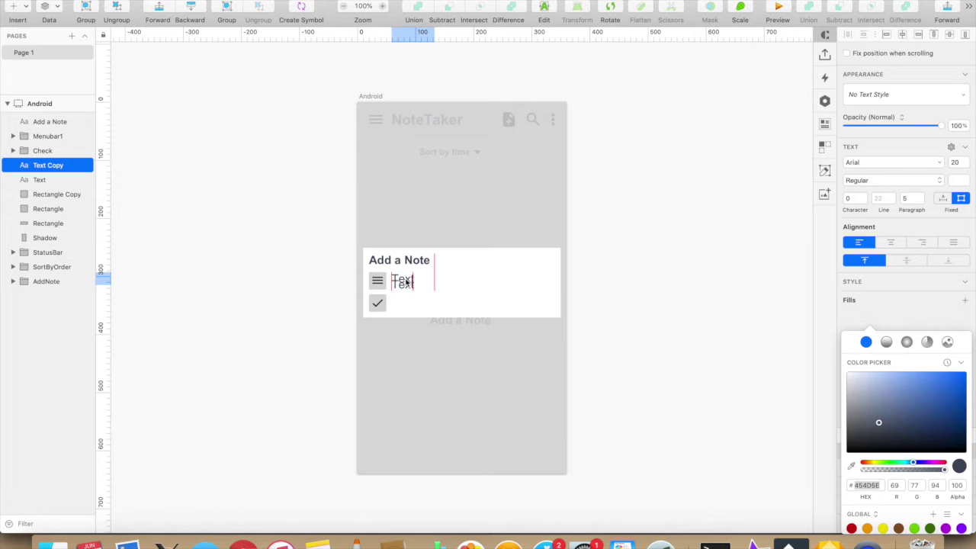
Step: Change the copied text label beside the check icon to read "Checklist"
double_click(406, 303)
key(BackSpace)
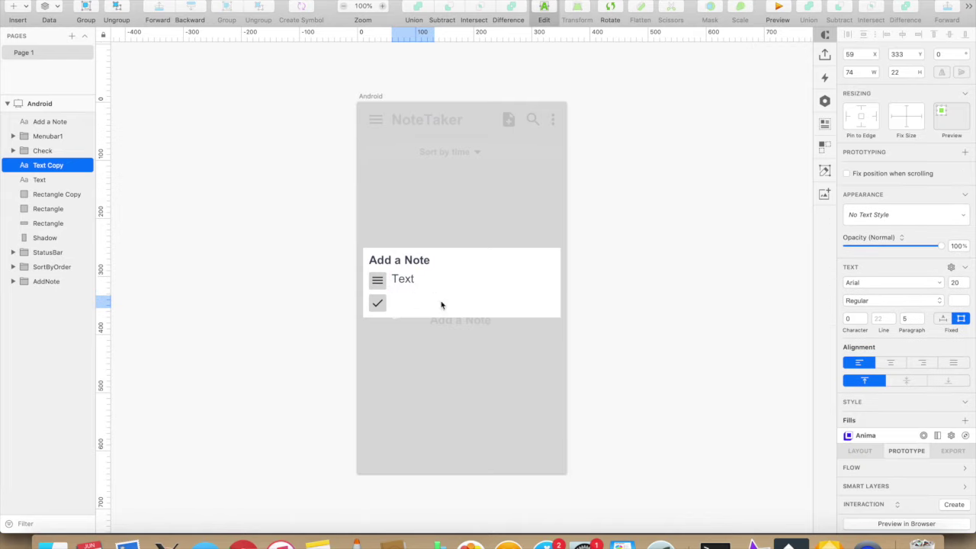
text(Checklist)
Step: Nudge the Text and Checklist labels so each lines up with the icon beside it
click(402, 279)
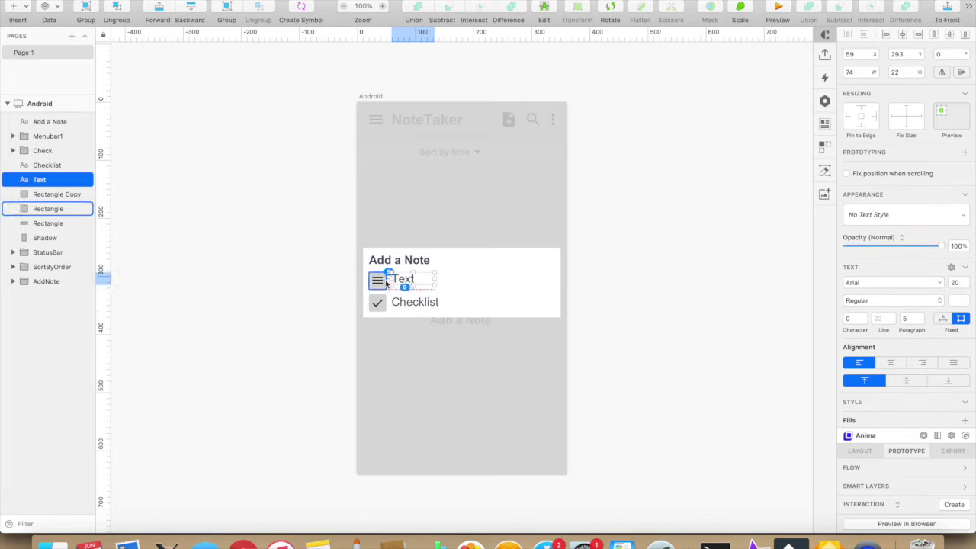
click(400, 302)
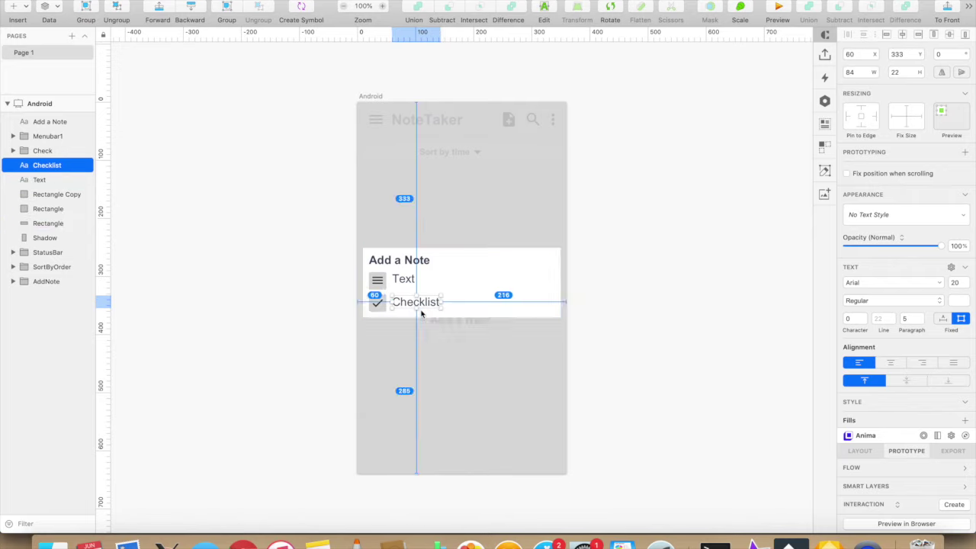
click(404, 280)
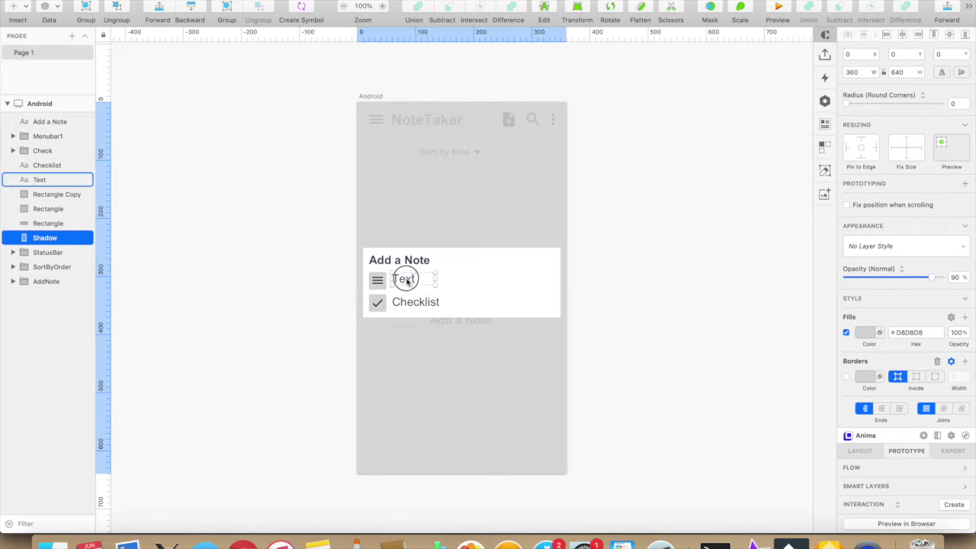
click(416, 302)
click(645, 277)
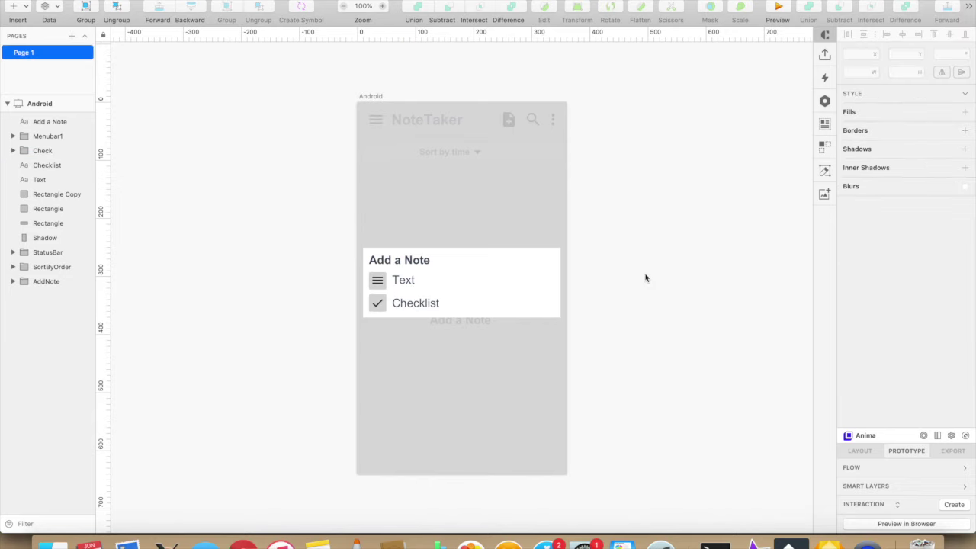
Step: Move the grey square behind the menu icon into the Menubar1 group and Rectangle Copy into the Check group
click(55, 123)
shift+click(52, 136)
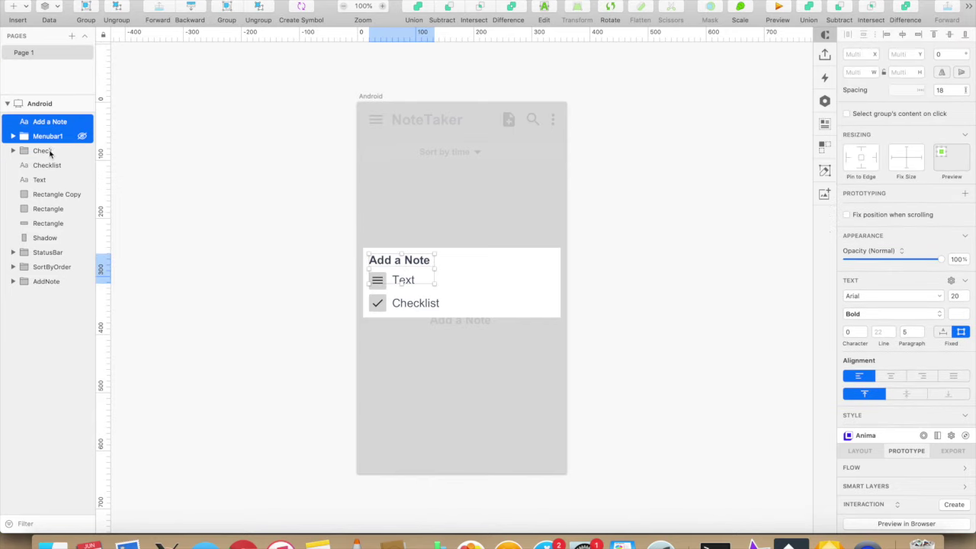
click(11, 165)
click(13, 135)
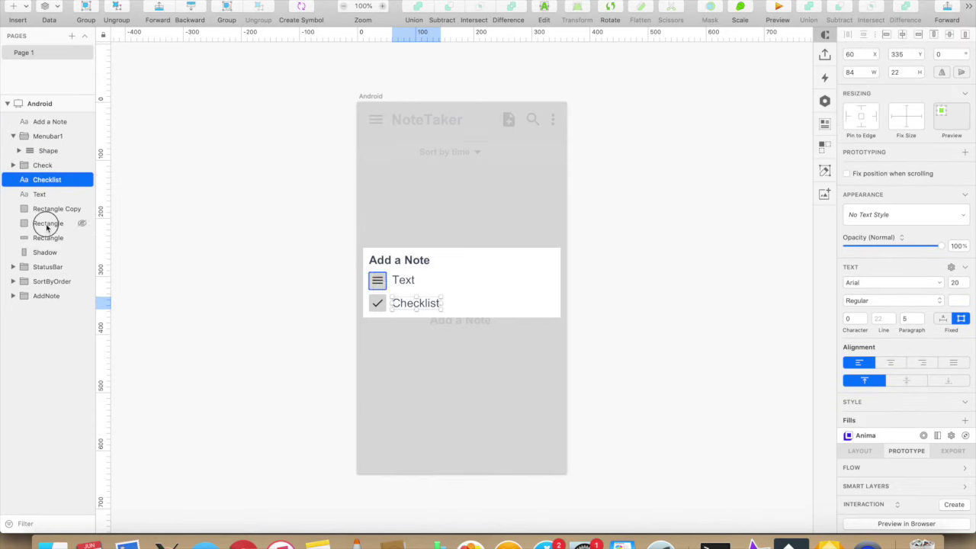
click(19, 150)
click(52, 165)
click(13, 136)
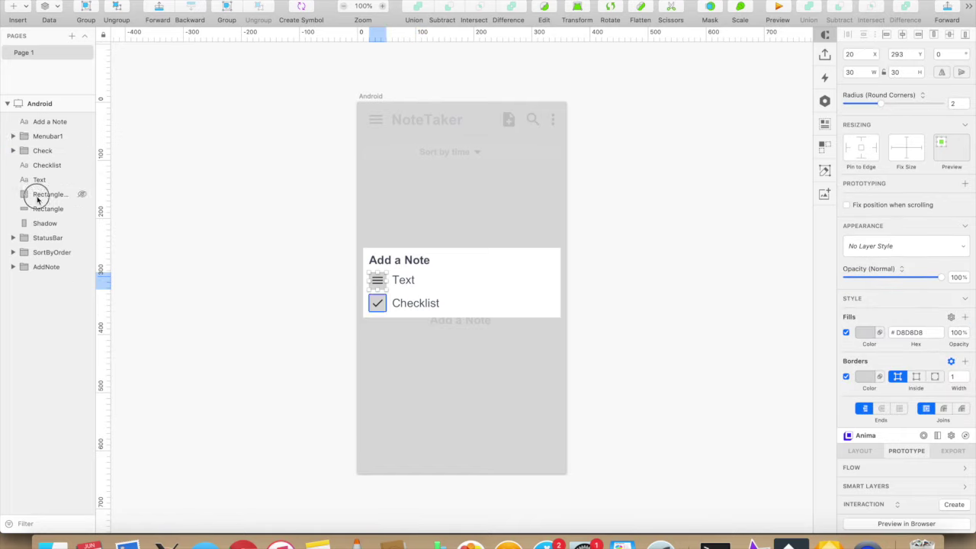
drag(37, 200, 43, 163)
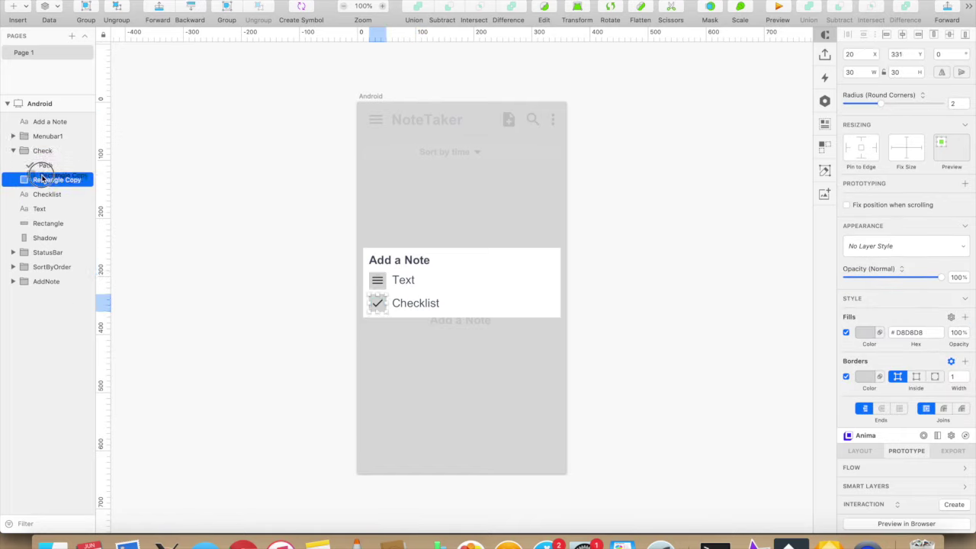
click(14, 151)
Step: Group the layers from the Add a Note title through the card's Rectangle and name the group AddNoteCard
click(43, 123)
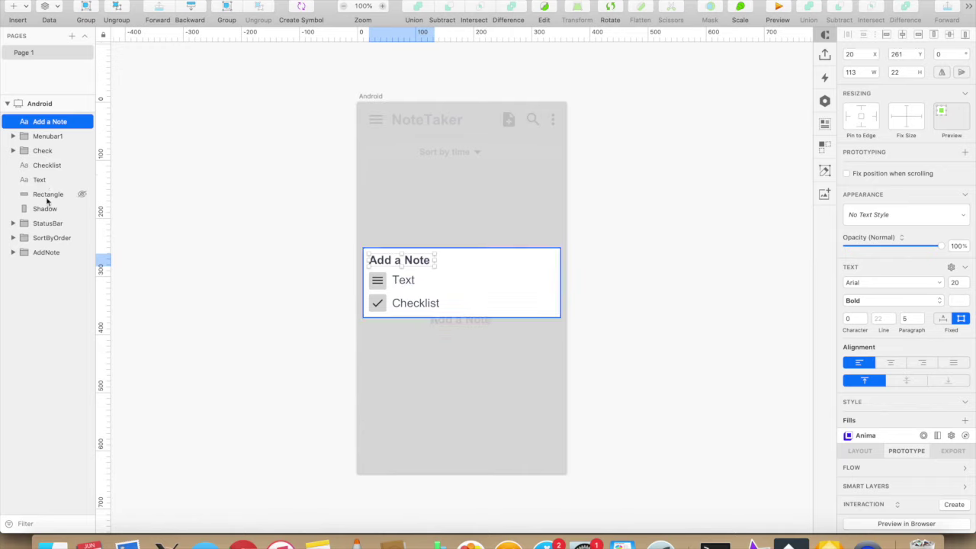
shift+click(48, 197)
key(super+g)
text(AddNoteCard)
key(Return)
drag(44, 138, 37, 196)
key(super+z)
key(super+z)
key(super+z)
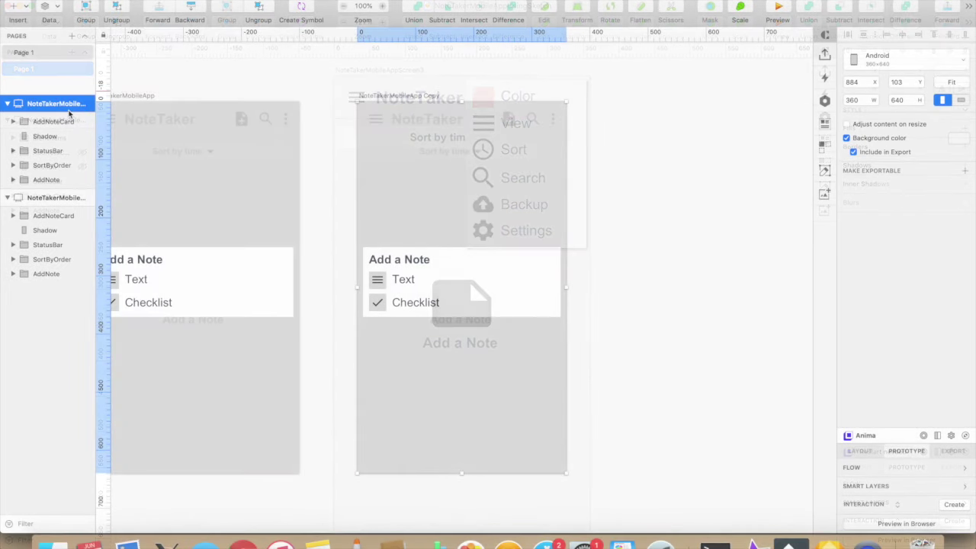
Step: Rename the copied artboard NoteTakerMobileAppScreen2 and the original artboard NoteTakerMobileAppScreen1
key(super+r)
text(2)
key(Return)
double_click(48, 196)
key(Return)
Step: Hide the AddNoteCard group and the Shadow layer on the NoteTakerMobileAppScreen2 artboard
click(64, 122)
click(82, 122)
click(83, 136)
click(634, 228)
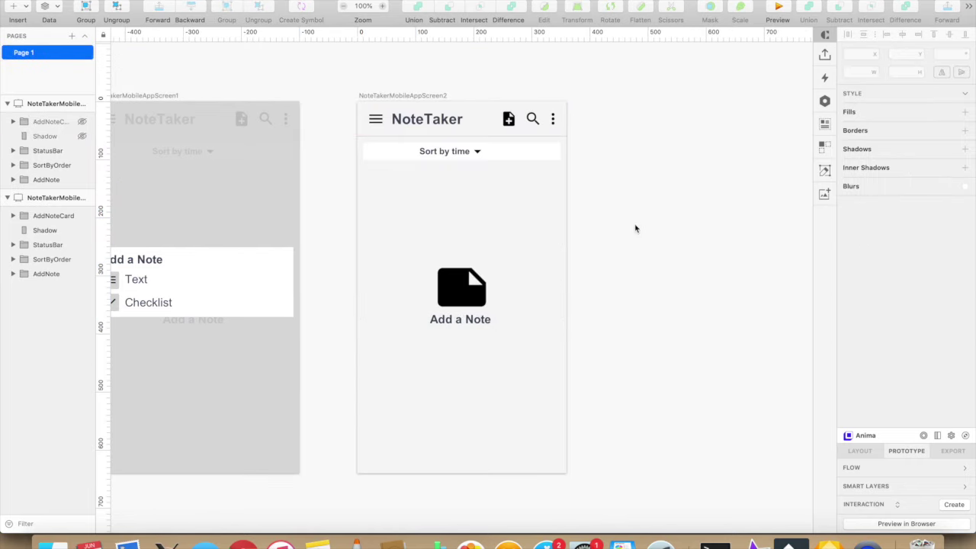
Step: Draw a rectangle about 170 by 267 over the upper-right part of NoteTakerMobileAppScreen2, fill it with FFFFFF and nudge it right
key(r)
drag(462, 105, 560, 259)
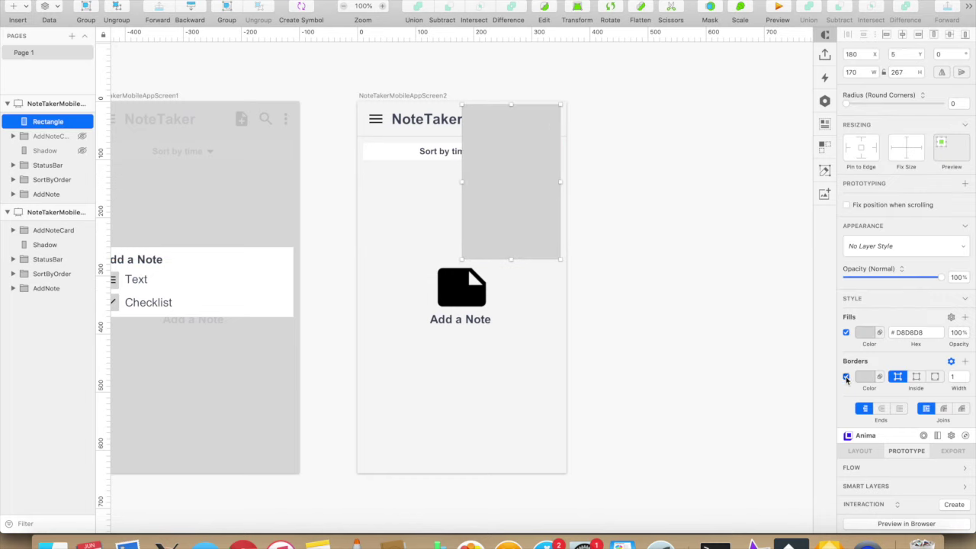
click(865, 315)
text(FFFFFF)
key(Tab)
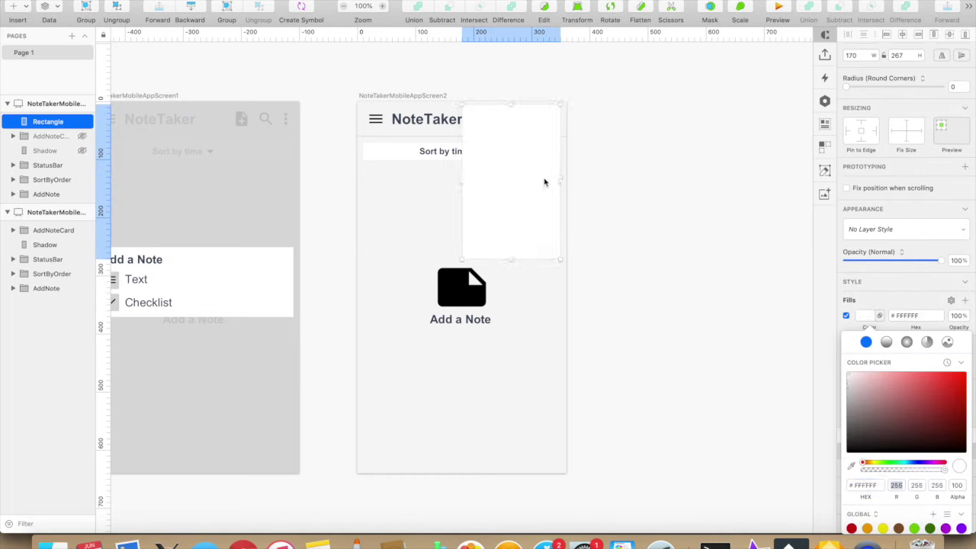
key(Right)
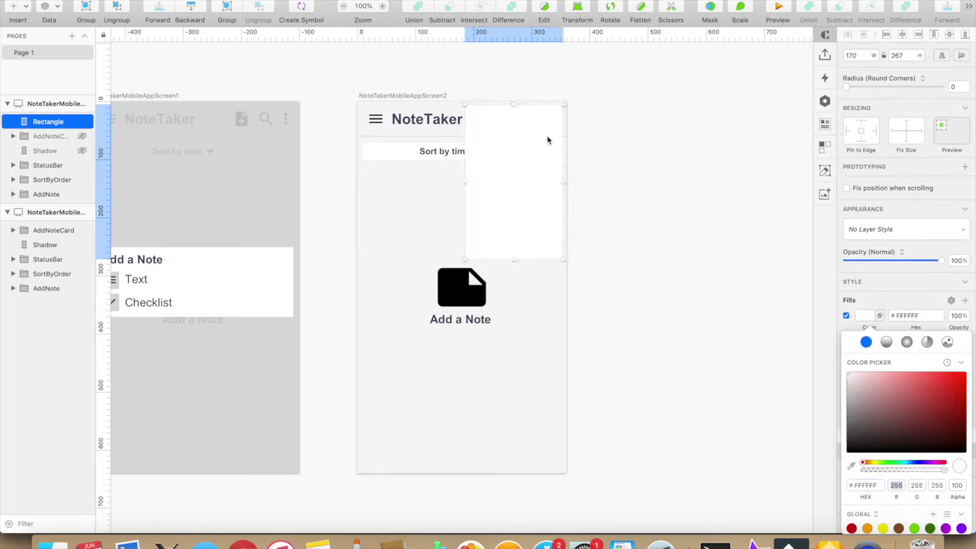
click(601, 125)
Step: Draw a small square in the white panel's upper-left corner and size it to 30 by 30
key(r)
drag(470, 113, 489, 134)
click(852, 72)
text(30)
key(Tab)
text(30)
key(Tab)
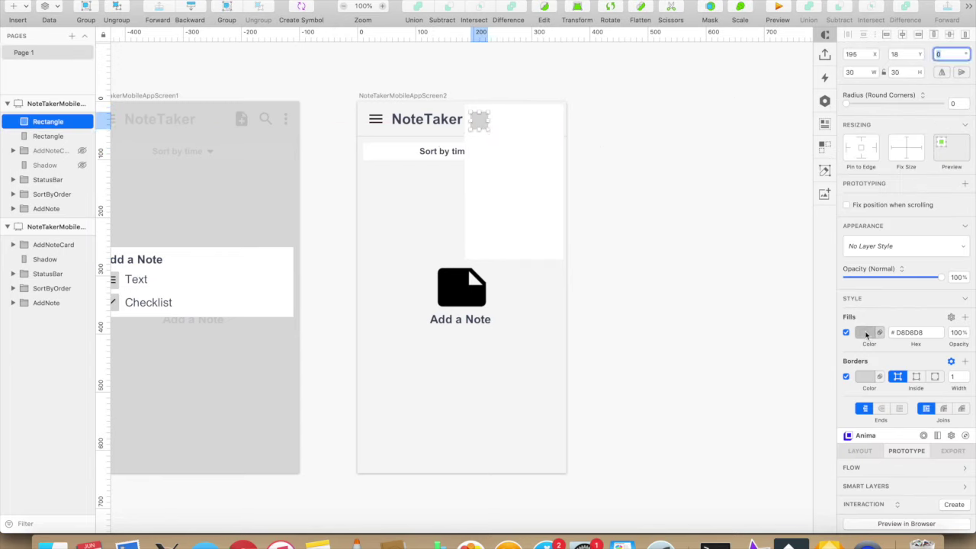
Step: Fill the small square with pink FFC4C4 and turn off its border
click(865, 333)
drag(848, 384, 874, 373)
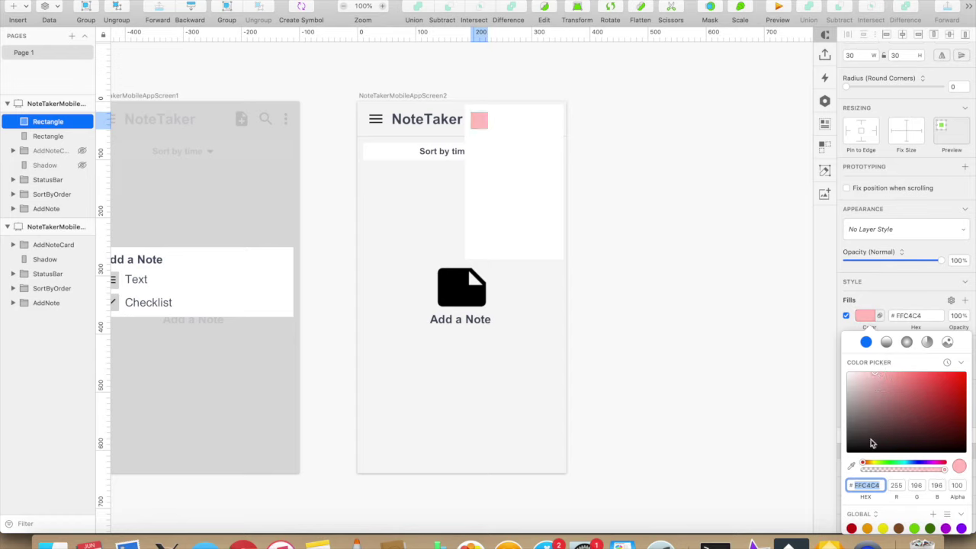
key(Escape)
click(846, 375)
click(661, 227)
Step: Move the pink square up to a Y position of 15
click(477, 123)
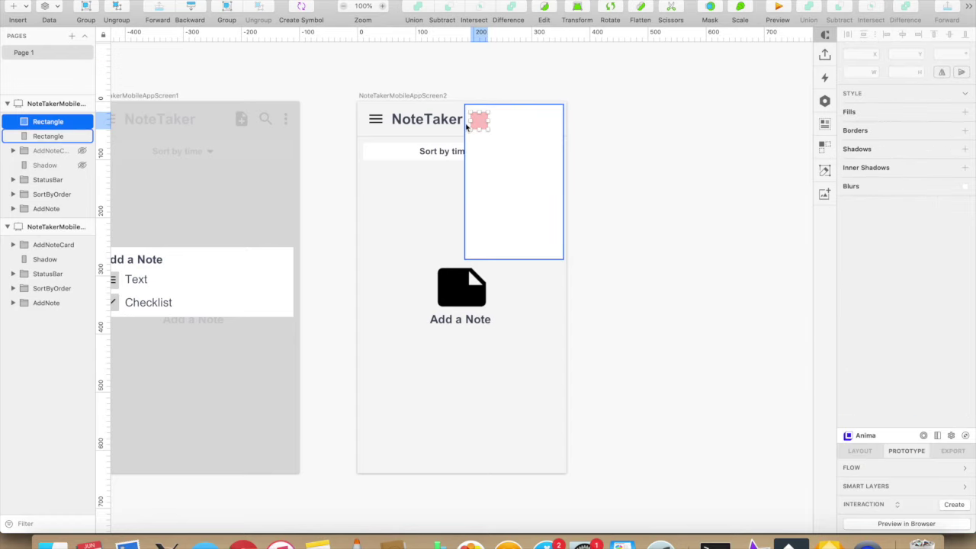
key(alt+Up)
key(Up)
key(Up)
Step: Add a text label reading "Color" beside the pink square and give it a dark text colour
key(r)
drag(494, 112, 539, 125)
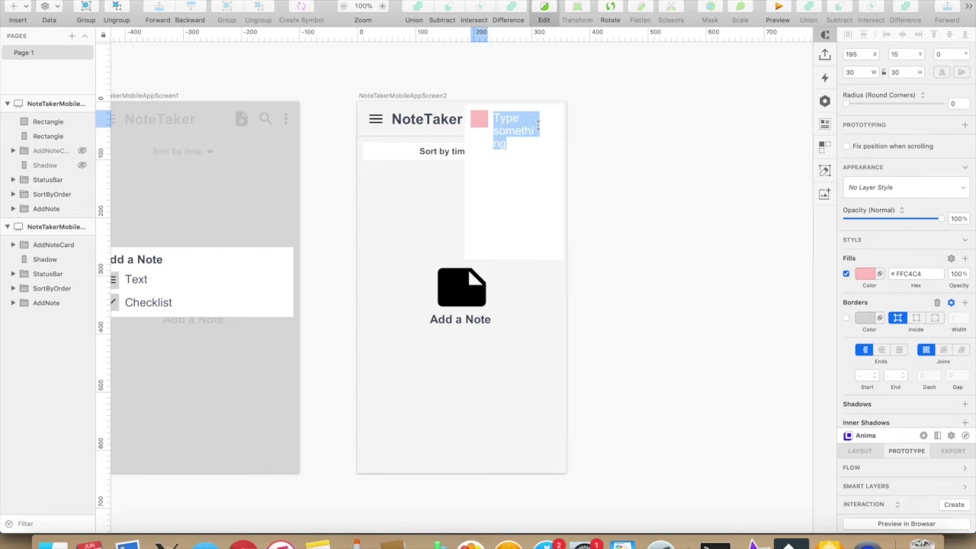
key(BackSpace)
text(Color)
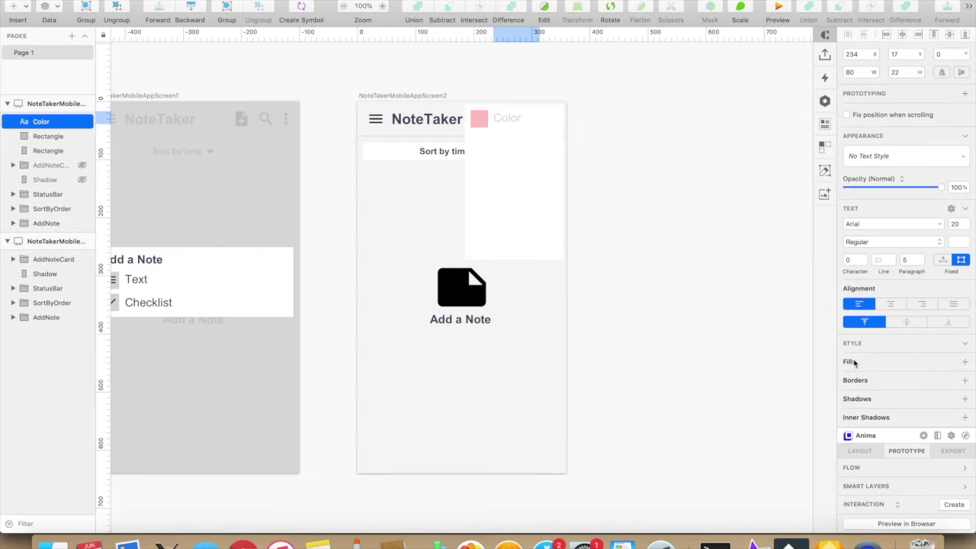
click(851, 362)
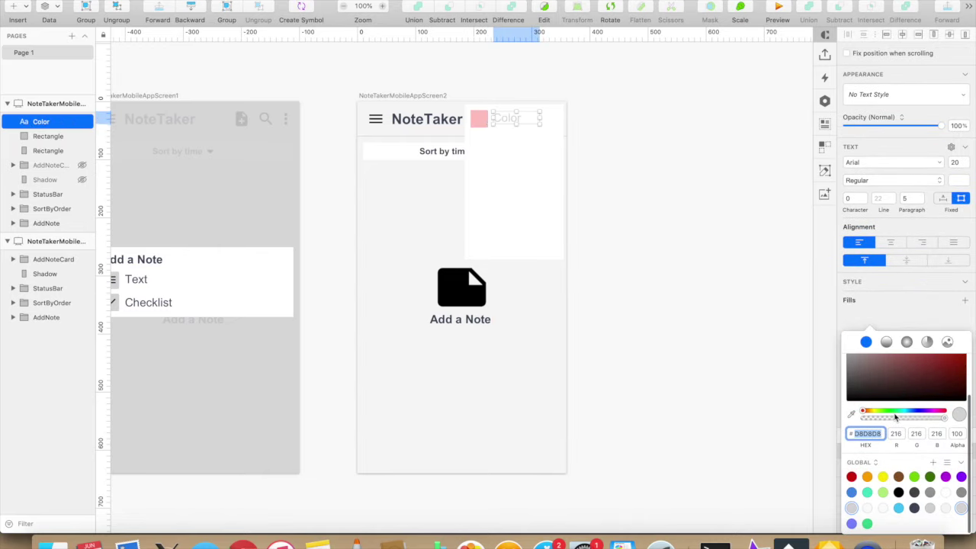
click(495, 142)
Step: Bring the Menubar icon in from the other window, place it below the pink square and size it to 30 by 30
key(super+Tab)
drag(452, 300, 478, 138)
click(853, 73)
text(30)
key(Tab)
text(30)
key(Tab)
Step: Delete the background Path from the Menubar icon group
click(13, 151)
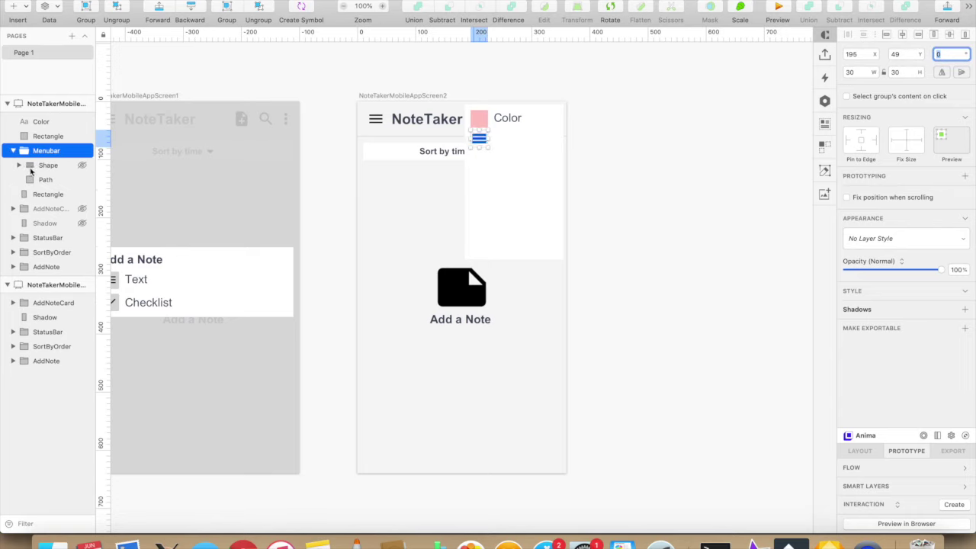
click(42, 179)
key(Delete)
Step: Resize the Menubar icon's Shape to 30 by 22 and align the icon beneath the pink square
click(19, 165)
click(19, 165)
click(863, 72)
text(30)
key(Tab)
text(22)
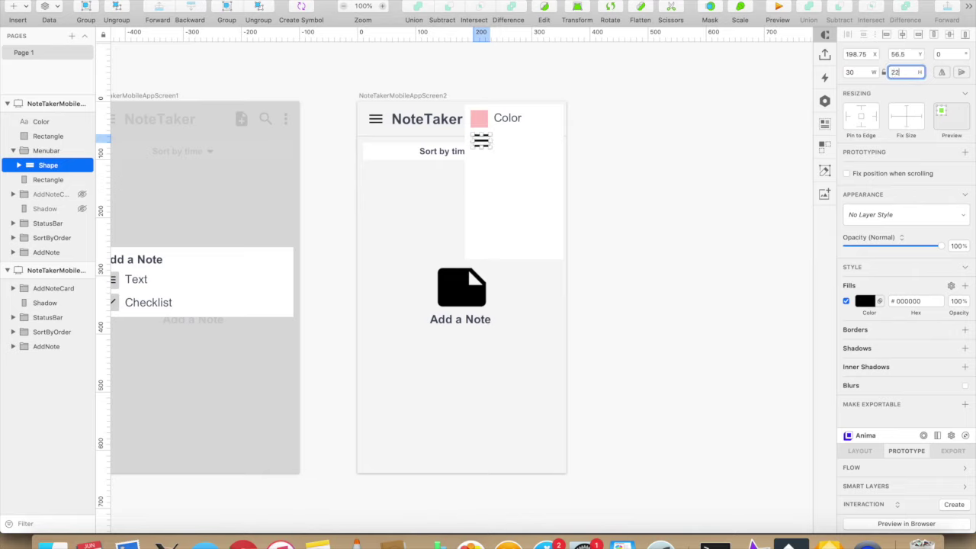
key(Tab)
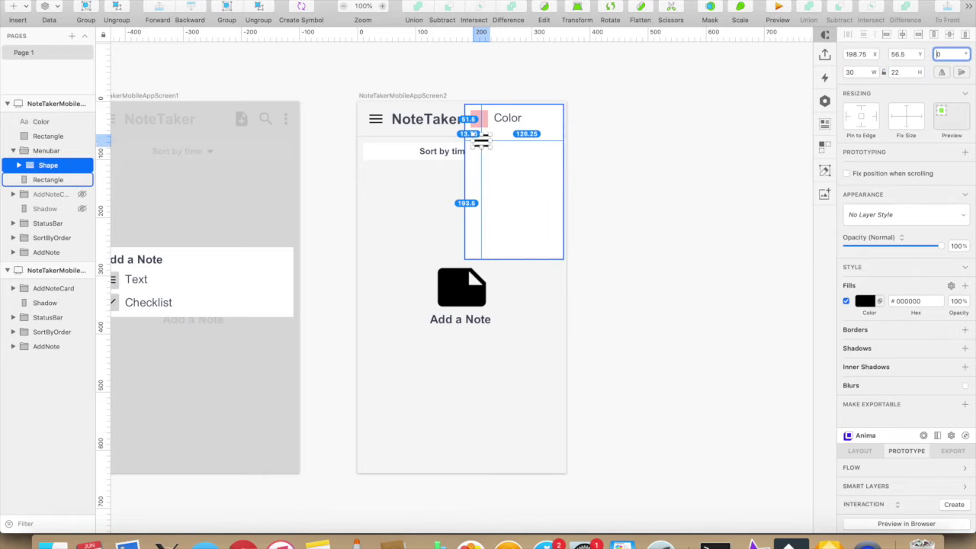
click(481, 145)
click(481, 141)
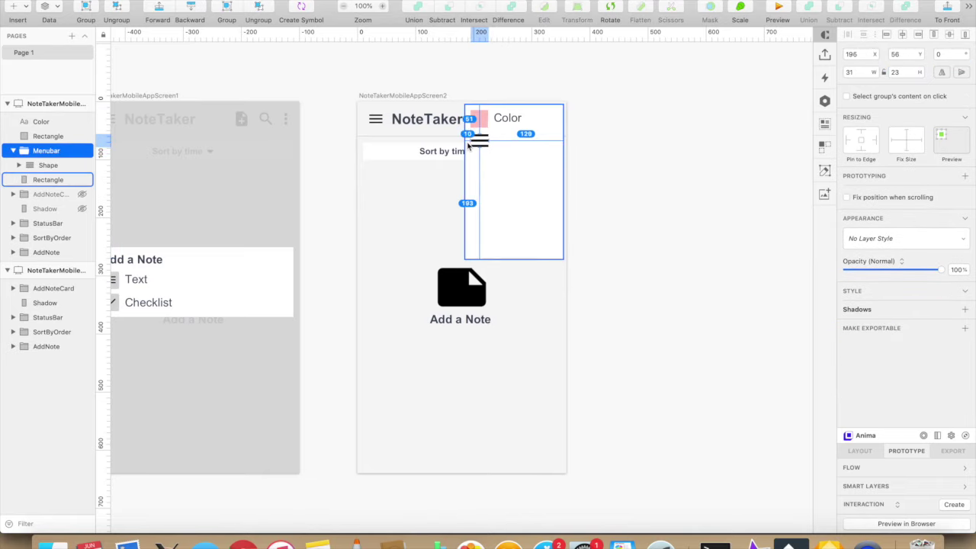
Step: Duplicate the Color label, place the copy beside the menu icon and change its text to "View"
click(509, 121)
key(super+d)
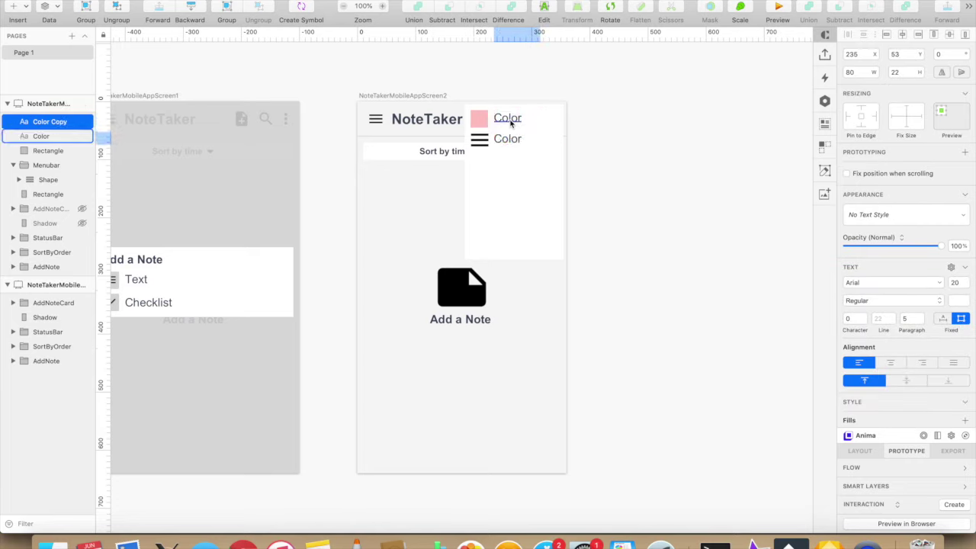
double_click(504, 139)
text(View)
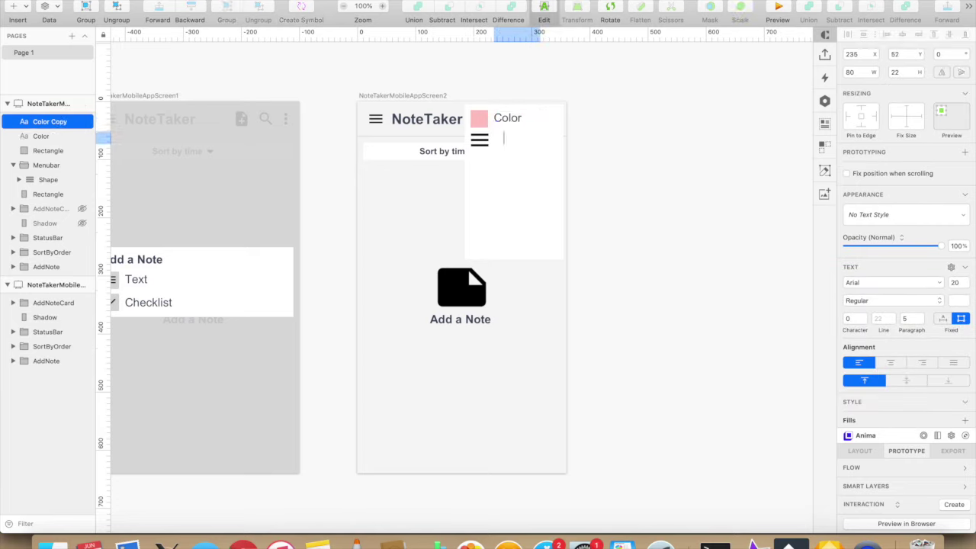
key(Escape)
click(483, 154)
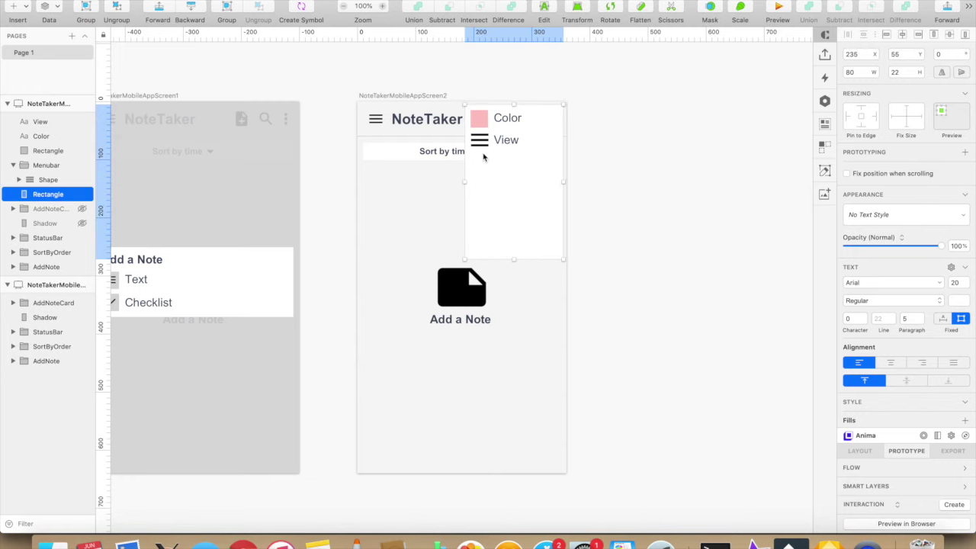
Step: Bring the Sort clock icon in from the other window below the menu icon and delete its background Path
key(super+Tab)
click(509, 303)
mouse_move(509, 303)
mouse_down()
mouse_move(498, 203)
mouse_move(477, 167)
mouse_up()
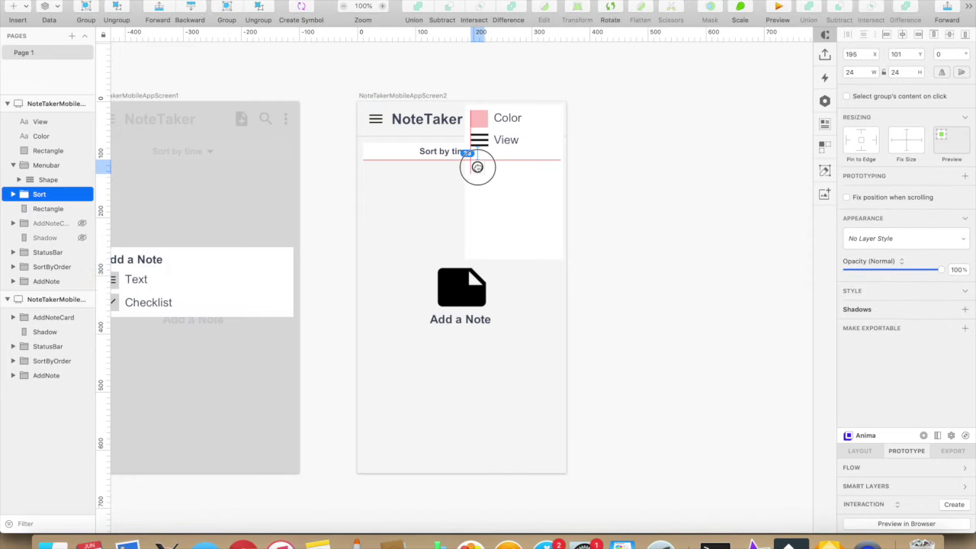
click(13, 196)
click(46, 225)
key(Delete)
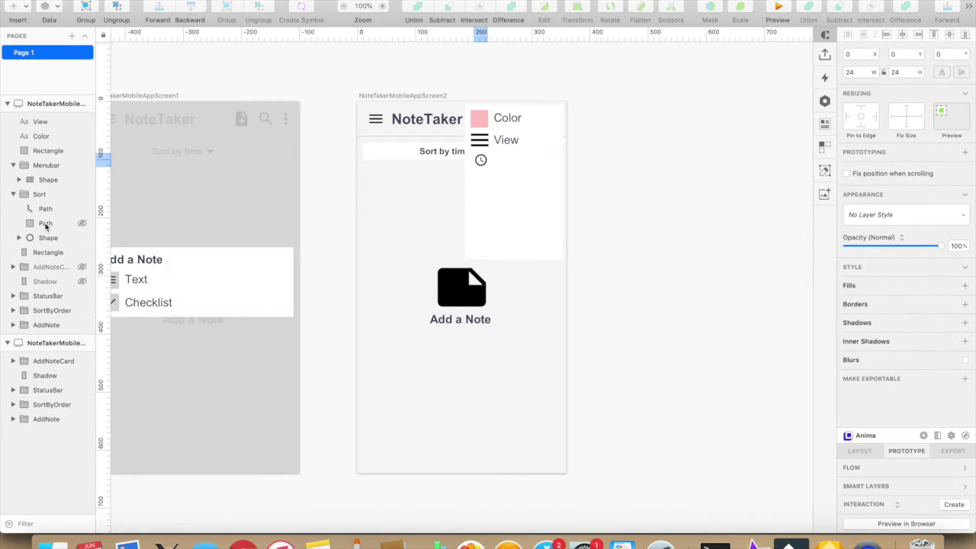
Step: Resize the Sort icon to 30 by 30 and align it beneath the menu icon at X 195, Y 88
click(481, 160)
click(855, 74)
text(30)
key(Tab)
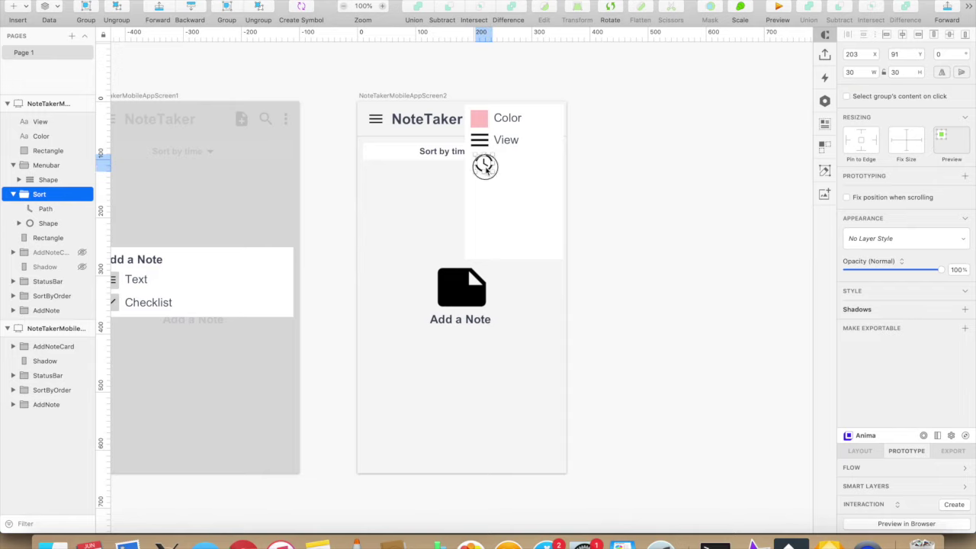
drag(468, 165, 464, 164)
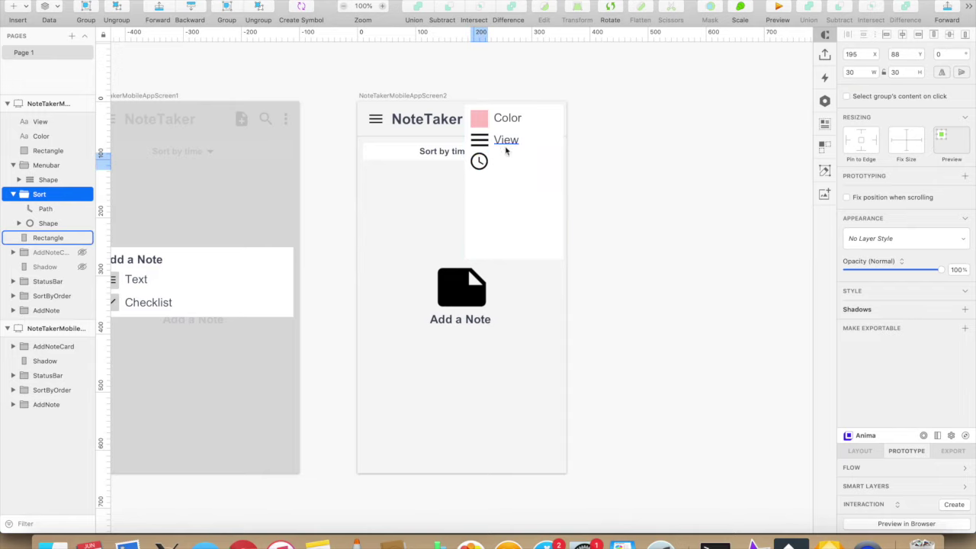
Step: Duplicate the View label, place the copy beside the clock icon and change its text to "Sort"
click(505, 143)
key(super+d)
double_click(504, 161)
key(BackSpace)
text(Sort)
key(Escape)
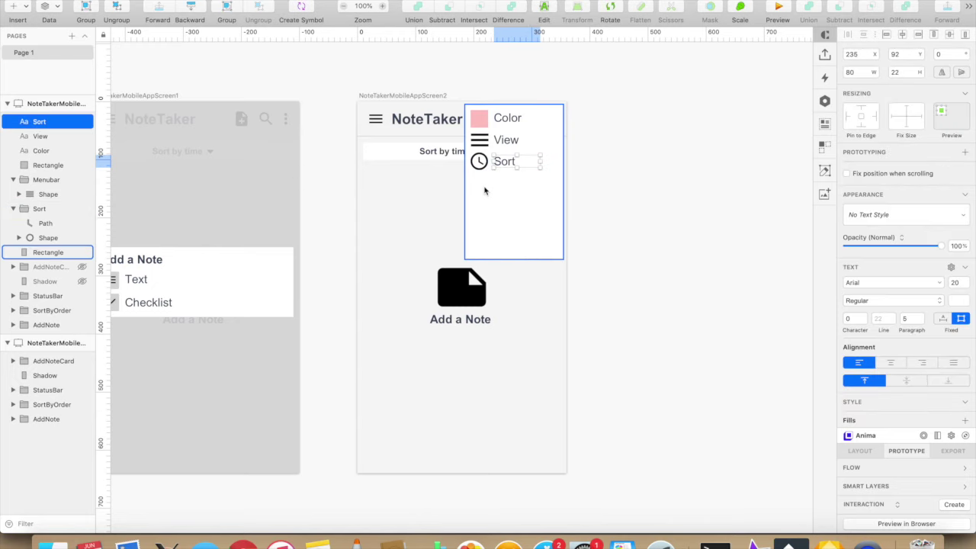
Step: Bring the Search icon in from the other window below the Sort row and delete its background Path
key(super+Tab)
drag(541, 305, 489, 197)
click(492, 198)
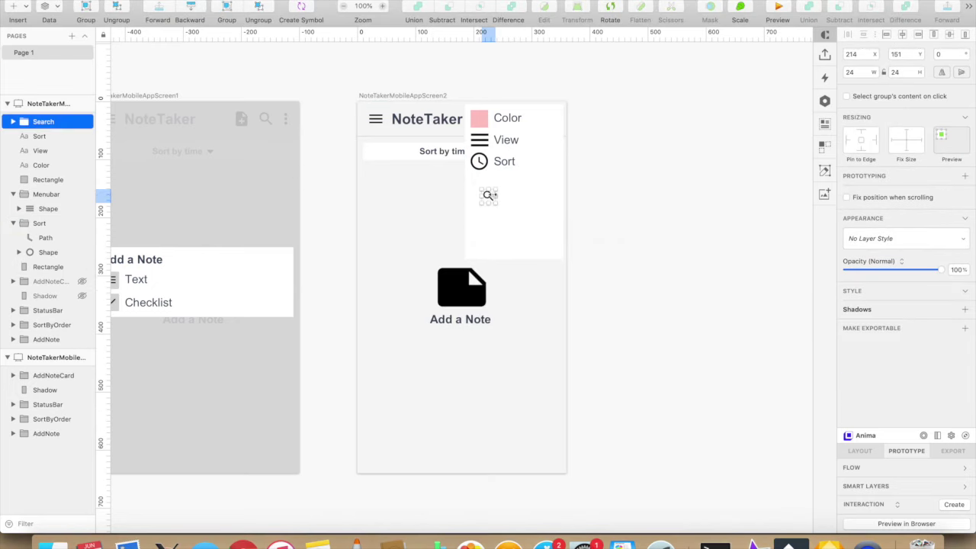
click(13, 122)
click(38, 139)
key(BackSpace)
click(41, 138)
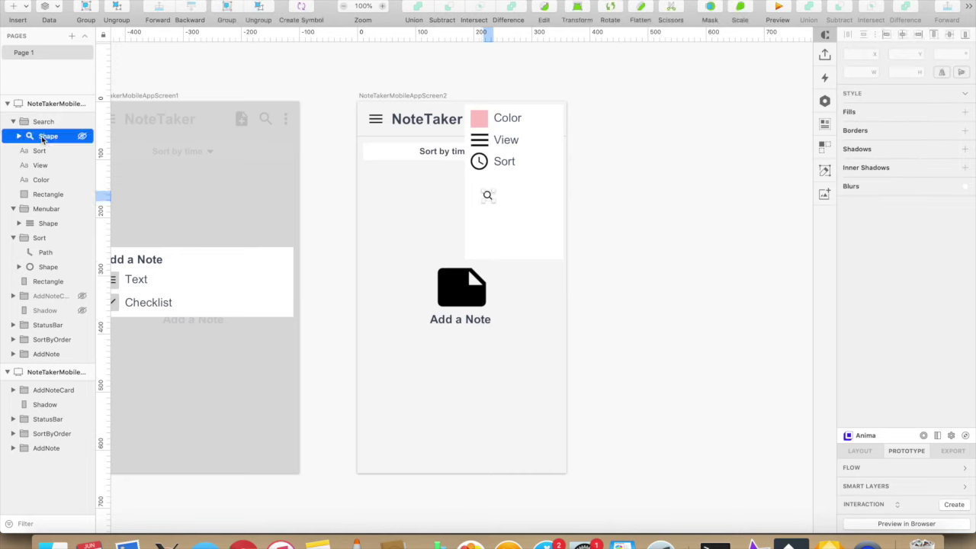
Step: Resize the Search icon to 30 by 30 and align it beneath the Sort clock icon at X 195, Y 128
click(855, 72)
text(30)
key(Tab)
key(Tab)
click(494, 205)
key(shift+Left)
key(shift+Left)
key(shift+Up)
key(shift+Up)
key(shift+Up)
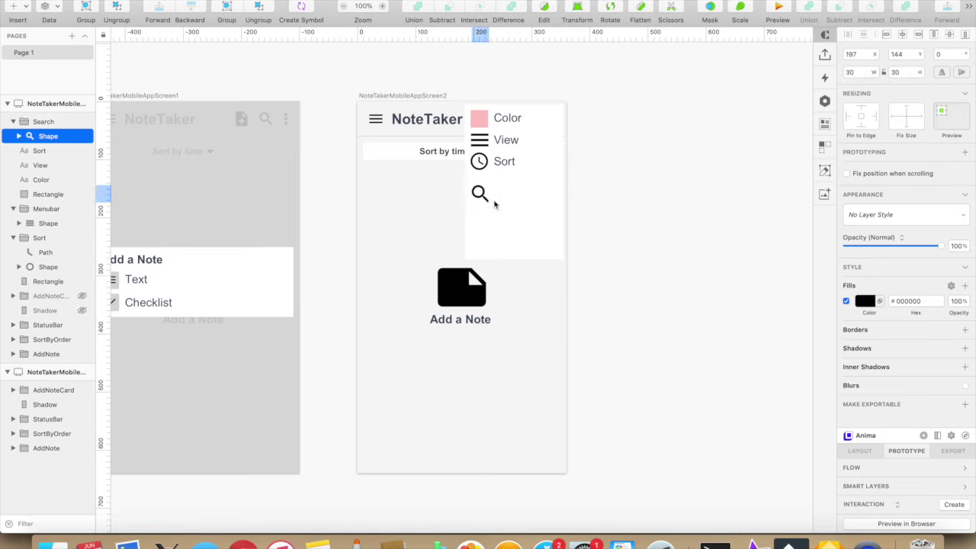
key(alt+Left)
key(Down)
key(Down)
key(Down)
key(Down)
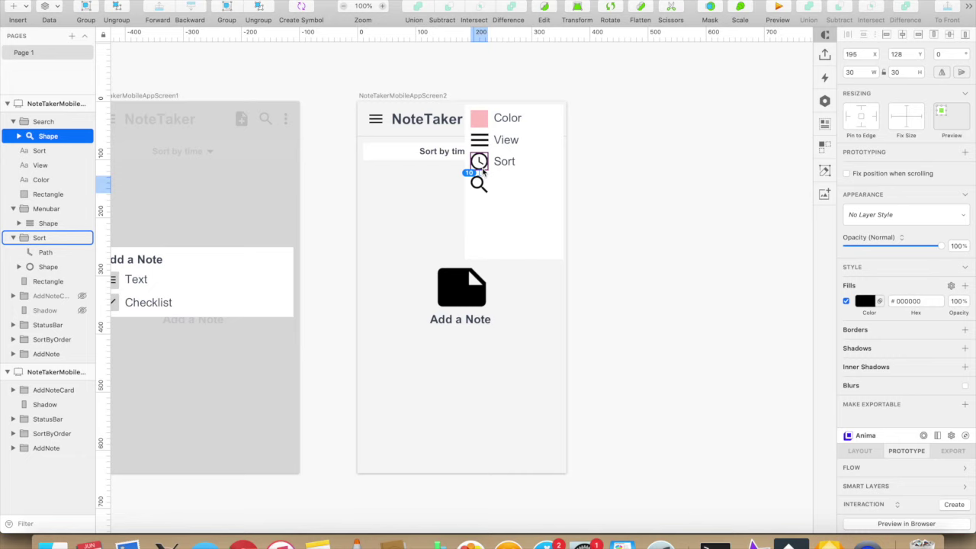
Step: Duplicate the Sort label, place the copy beside the magnifier icon and change its text to "Search"
click(503, 166)
key(super+d)
key(shift+Down)
key(shift+Down)
key(shift+Down)
key(shift+Down)
double_click(503, 185)
text(Search)
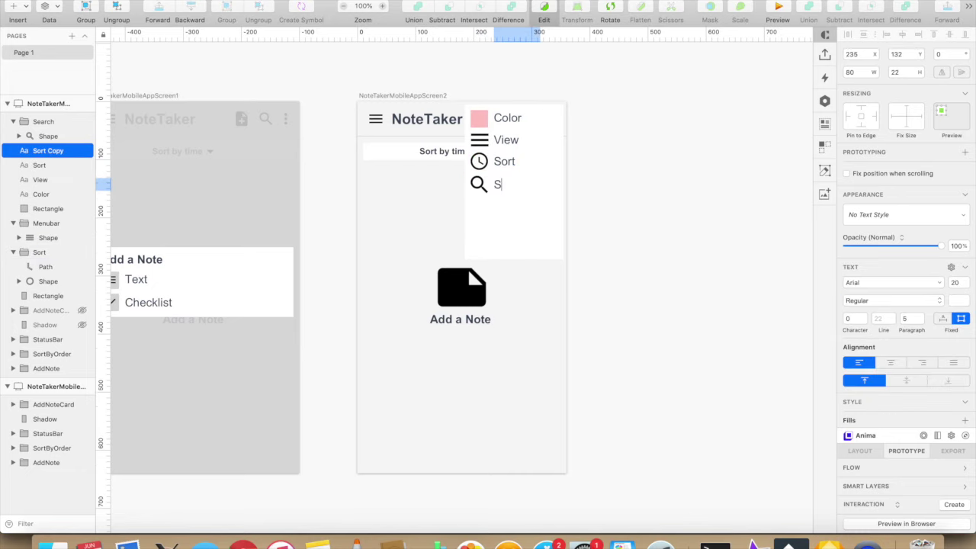
click(511, 213)
Step: Bring the Backup cloud icon in from the other window below the Search row and delete its background Path
key(super+Tab)
drag(580, 304, 509, 214)
click(14, 122)
click(46, 151)
key(Delete)
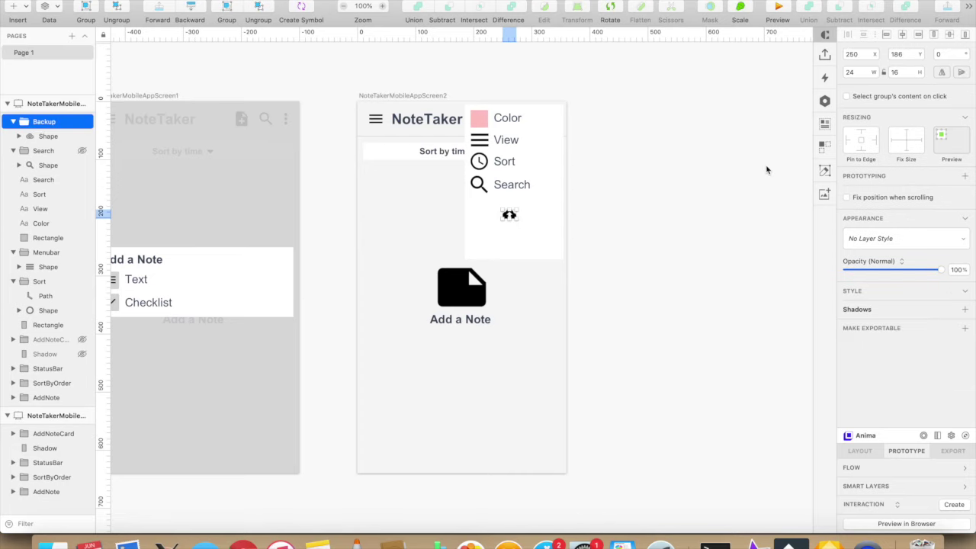
Step: Resize the Backup icon to 30 by 24 and align it beneath the Search icon at X 195, Y 168
text(30)
key(Tab)
text(24)
click(510, 221)
key(shift+Left)
key(shift+Left)
key(shift+Left)
key(shift+Left)
key(shift+Left)
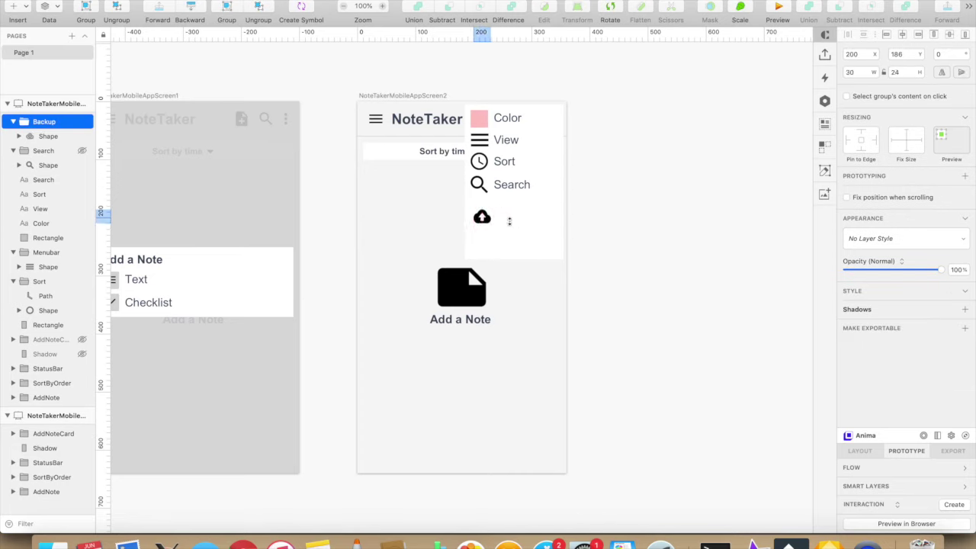
key(shift+Up)
key(shift+Up)
key(Left)
key(Left)
key(Left)
key(Left)
key(Left)
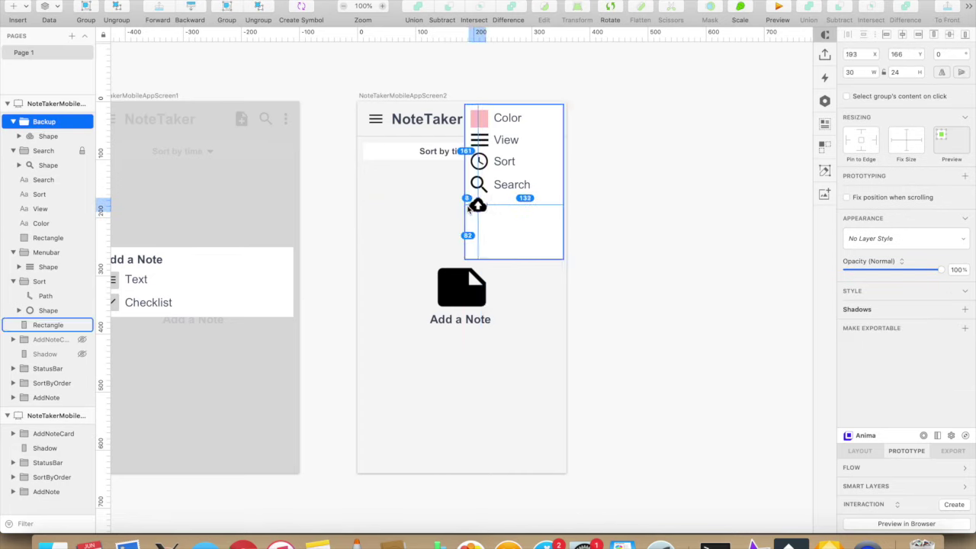
Step: Duplicate the Search label, place the copy beside the cloud icon at X 235, Y 169 and change its text to "Backup"
drag(520, 184, 521, 206)
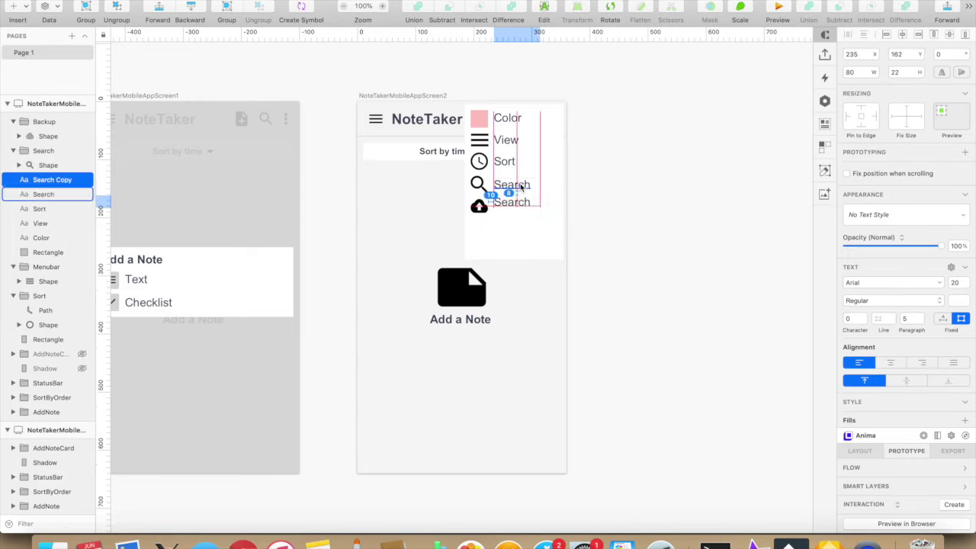
key(Return)
key(BackSpace)
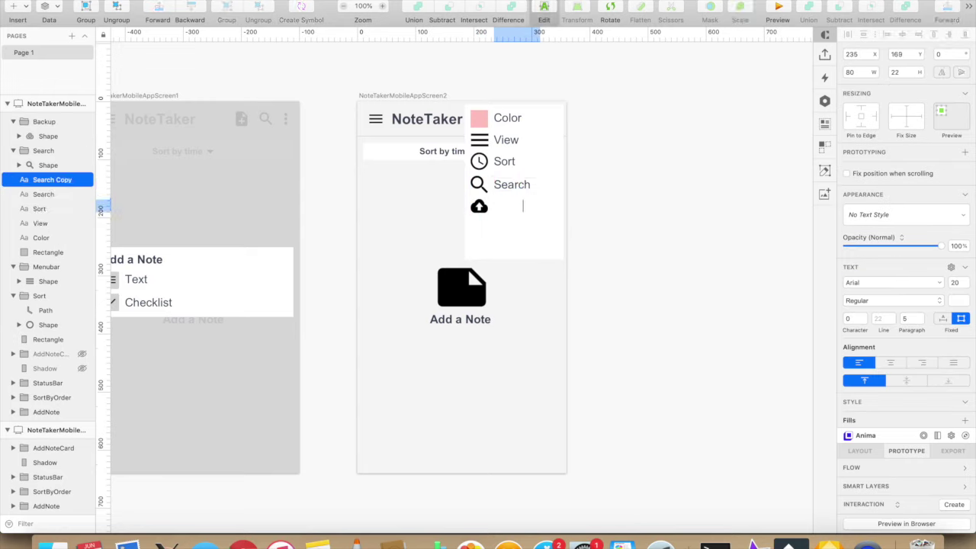
text(Backup)
click(525, 227)
Step: Bring the Settings gear icon in from the other window without its background Path and resize it to 30 by 30
key(super+Tab)
mouse_move(618, 305)
mouse_down()
mouse_move(525, 221)
mouse_move(518, 237)
mouse_up()
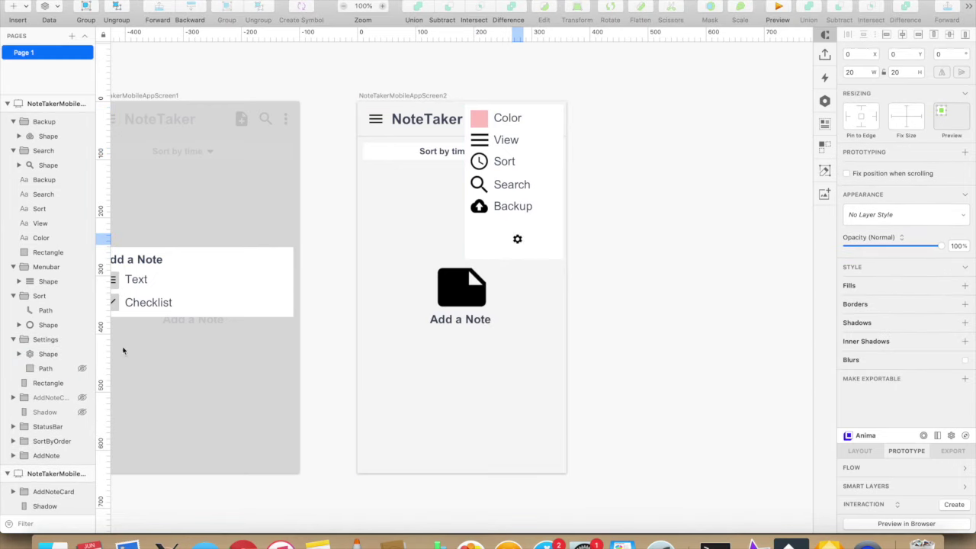
click(853, 73)
text(30)
key(Tab)
text(30)
key(Tab)
click(522, 246)
Step: Align the Settings gear icon beneath the Backup icon at X 195, Y 202
key(shift+Left)
key(shift+Left)
key(shift+Left)
key(shift+Left)
key(shift+Left)
key(shift+Left)
key(shift+Left)
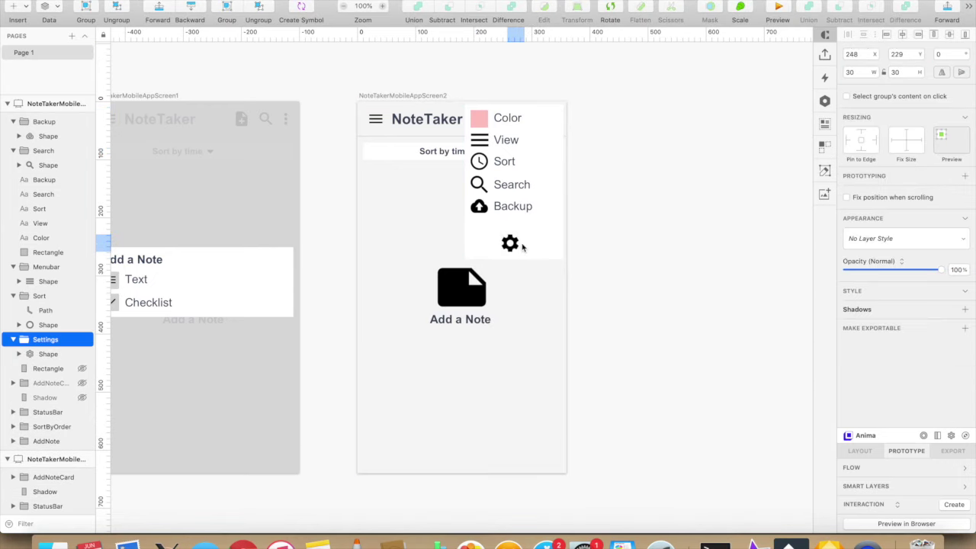
key(shift+Up)
drag(483, 232, 483, 216)
key(Up)
key(Up)
key(Up)
key(Up)
key(Up)
key(Up)
key(Up)
Step: Duplicate the Backup label, place the copy beside the gear icon at X 235, Y 206 and change its text to "Settings"
click(511, 211)
key(super+d)
key(shift+Down)
key(shift+Down)
key(shift+Down)
key(Down)
key(Down)
key(Down)
key(Down)
key(Down)
key(Down)
key(Down)
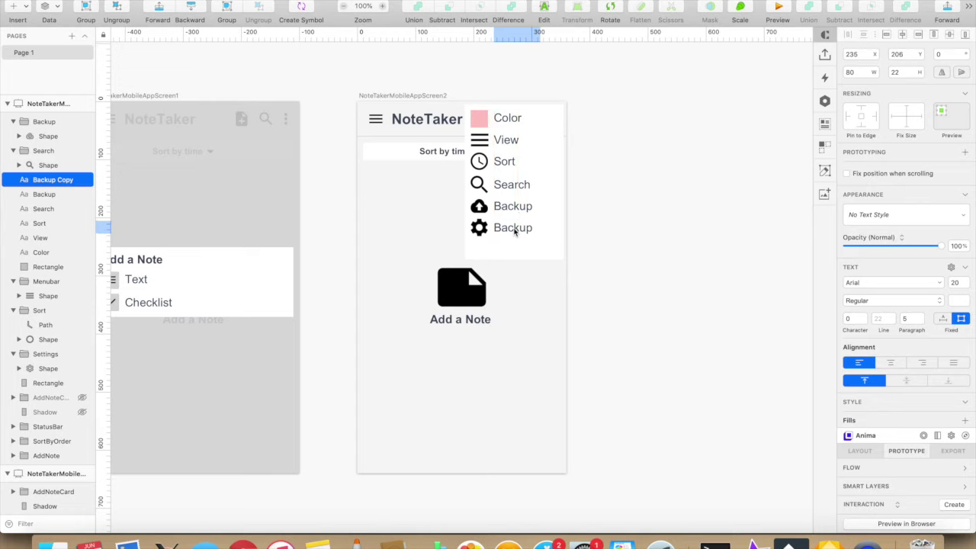
double_click(514, 227)
text(Settings)
key(Escape)
Step: Shorten the white menu rectangle from its lower edge to a height of 237
click(479, 120)
click(490, 256)
drag(514, 258, 512, 241)
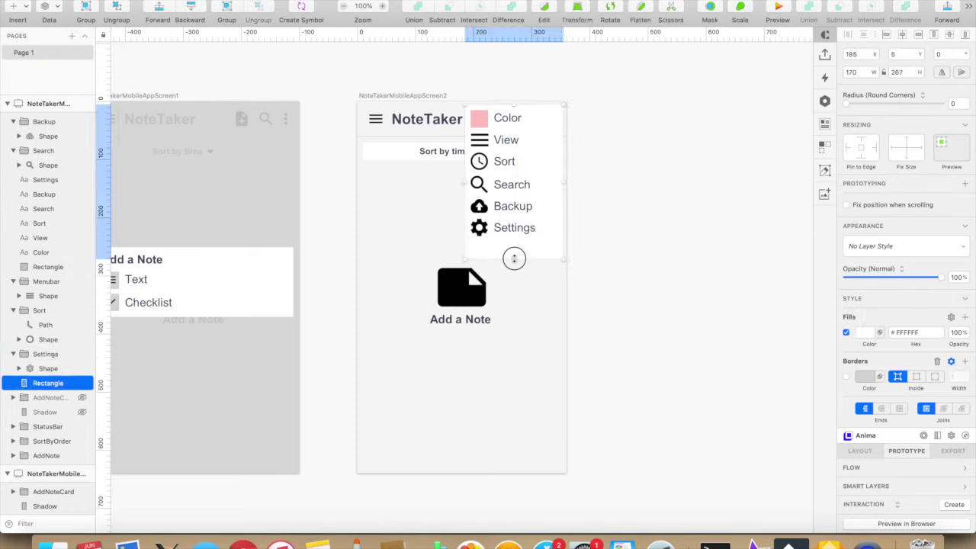
click(920, 70)
click(919, 71)
click(919, 71)
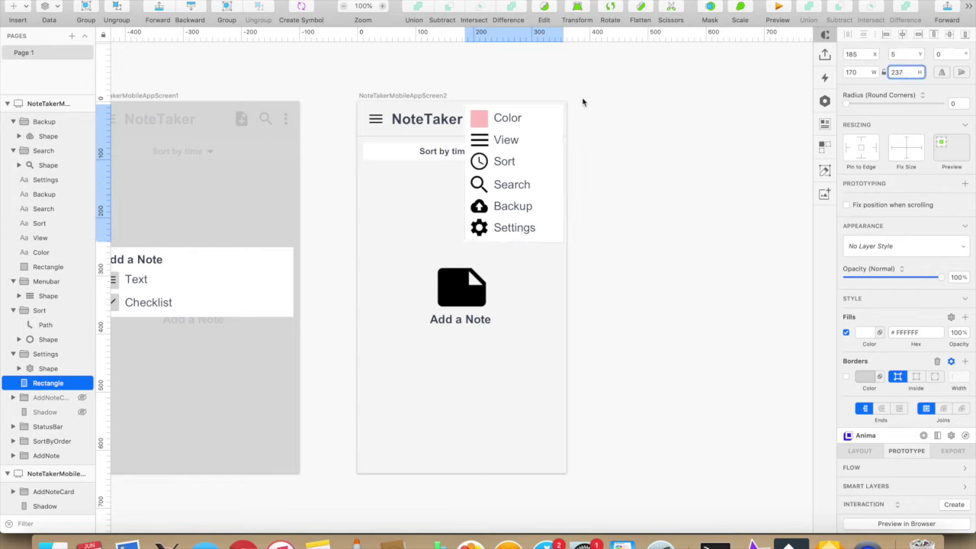
Step: Add a shadow to the white menu rectangle
click(482, 229)
click(516, 269)
click(543, 218)
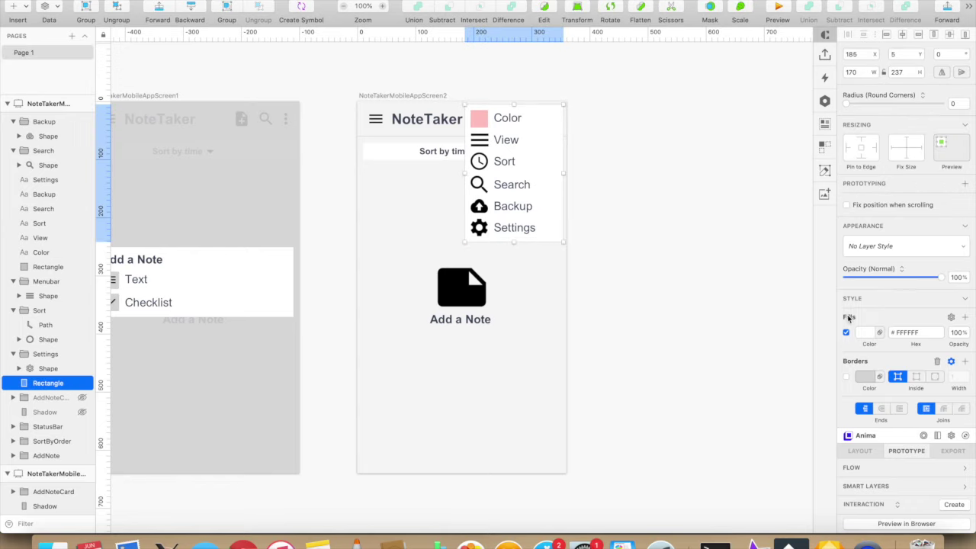
scroll(866, 366, down, 5)
click(965, 363)
scroll(951, 351, down, 1)
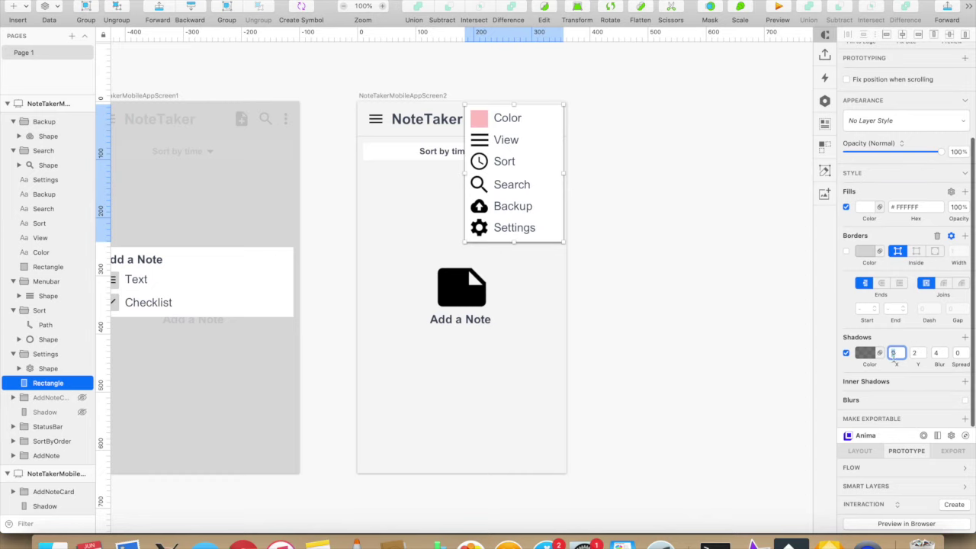
click(965, 337)
click(846, 353)
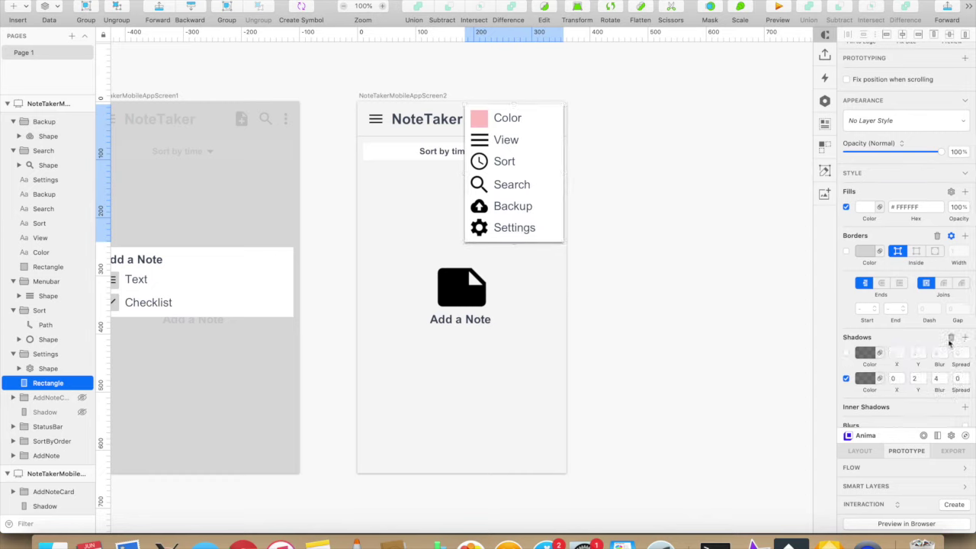
click(950, 340)
Step: Set the menu rectangle's shadow offset to X 2 and Y 2
click(900, 354)
text(1)
key(Tab)
text(3)
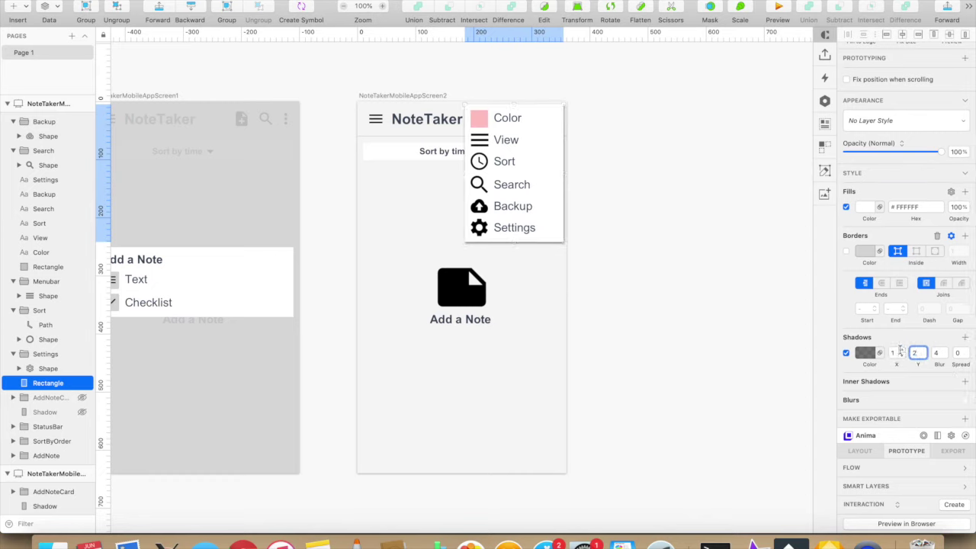
click(781, 344)
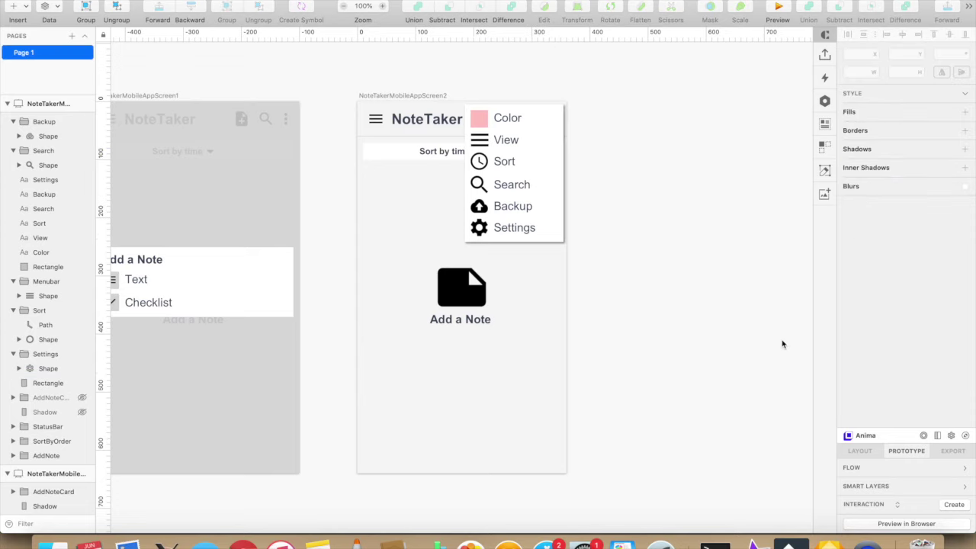
Step: Collapse the Backup, Search, Sort, Settings and Menubar groups in the layer list of the second screen
click(55, 122)
click(13, 122)
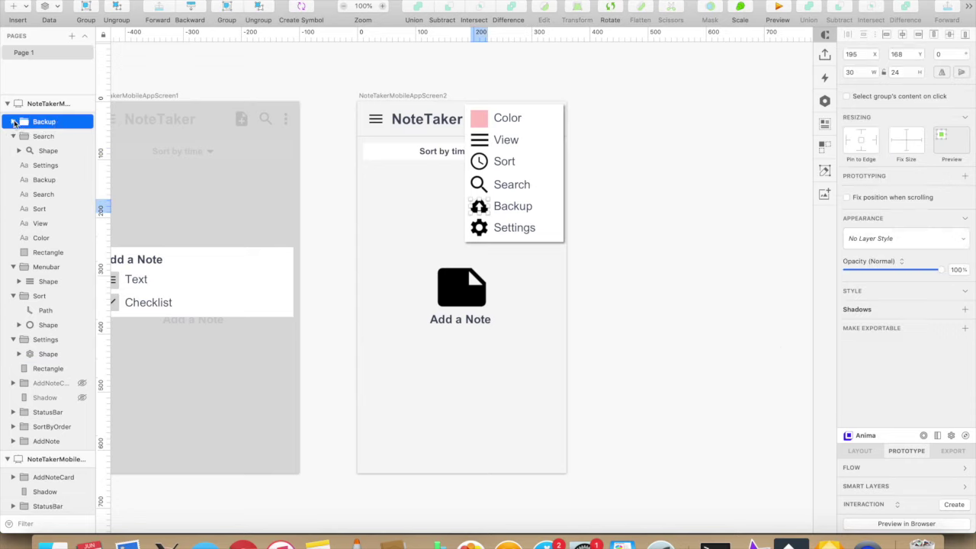
click(13, 137)
click(45, 150)
click(13, 325)
click(14, 281)
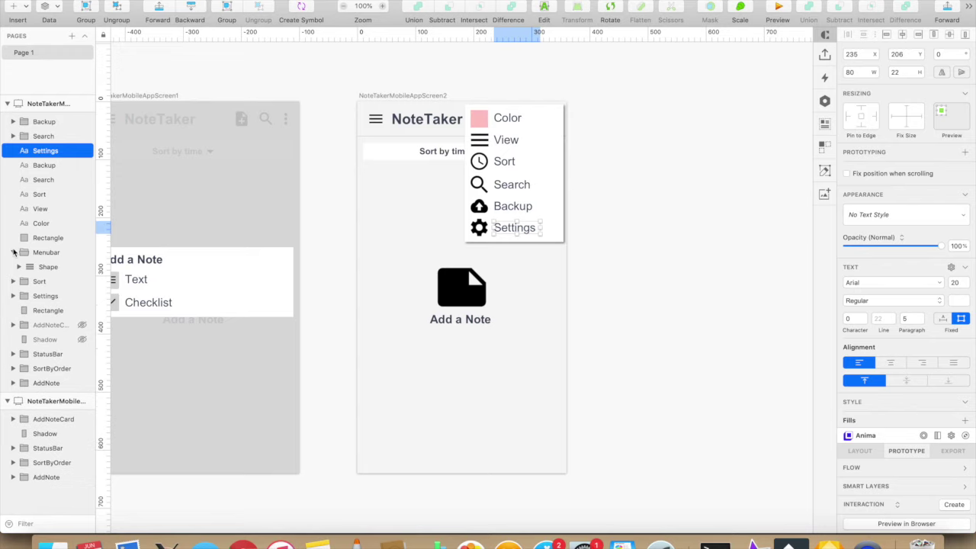
click(14, 252)
Step: Rename the Menubar layer group to "View"
double_click(47, 253)
click(78, 237)
click(54, 252)
Step: Group the Color label with the pink rectangle and name the group "Color"
click(52, 237)
shift+click(44, 223)
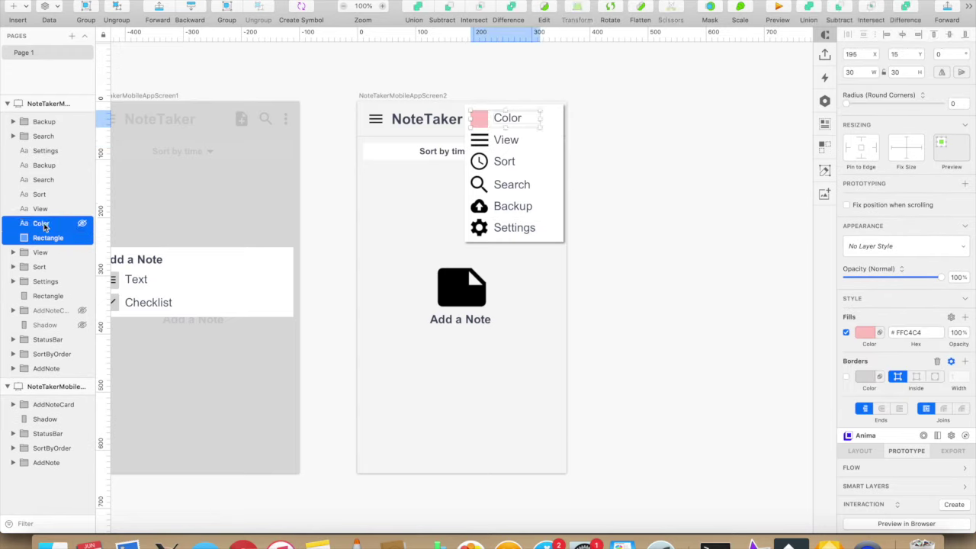
key(super+g)
double_click(45, 223)
text(Color)
key(Return)
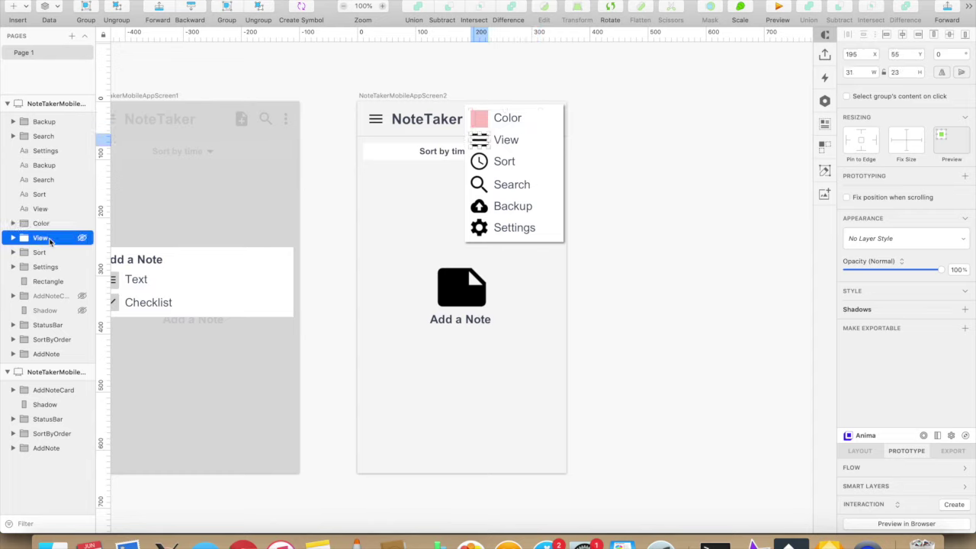
Step: Move the View label next to its icon in the layer order and group both as "View"
mouse_move(40, 208)
mouse_down()
mouse_move(40, 252)
mouse_move(33, 229)
mouse_move(45, 227)
mouse_up()
shift+click(44, 226)
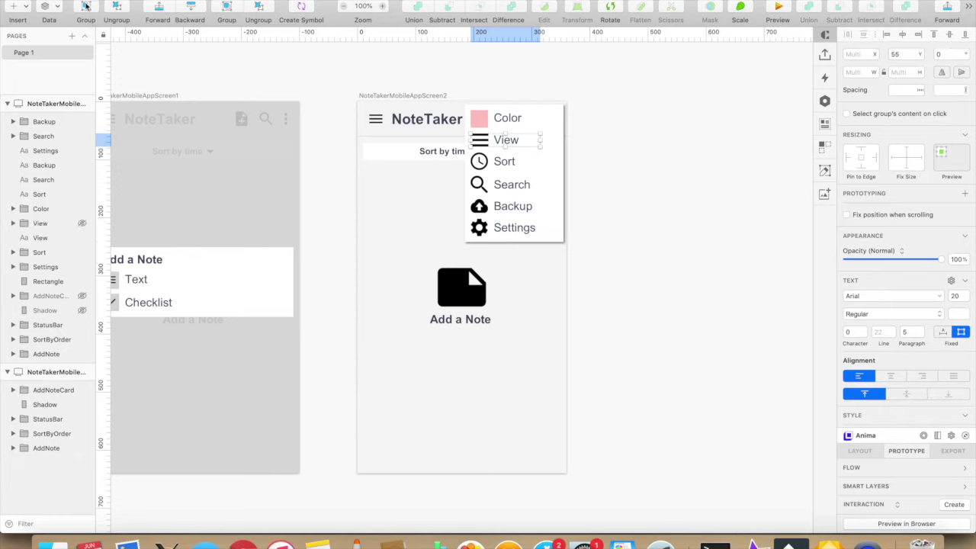
key(super+g)
double_click(45, 225)
text(View)
key(Return)
Step: Move the Sort label next to the clock icon in the layer order and group both as "Sort"
click(43, 238)
drag(42, 194, 39, 244)
shift+click(36, 228)
key(super+g)
double_click(44, 225)
text(Sort)
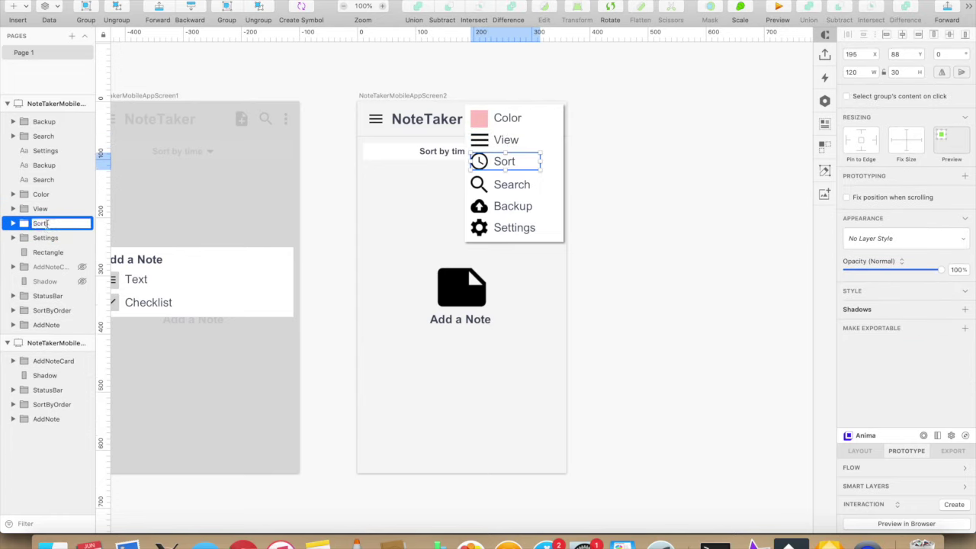
click(48, 251)
Step: Move the Settings label next to the gear icon in the layer order and group both as "Settings"
click(49, 240)
drag(42, 151, 42, 232)
shift+click(45, 224)
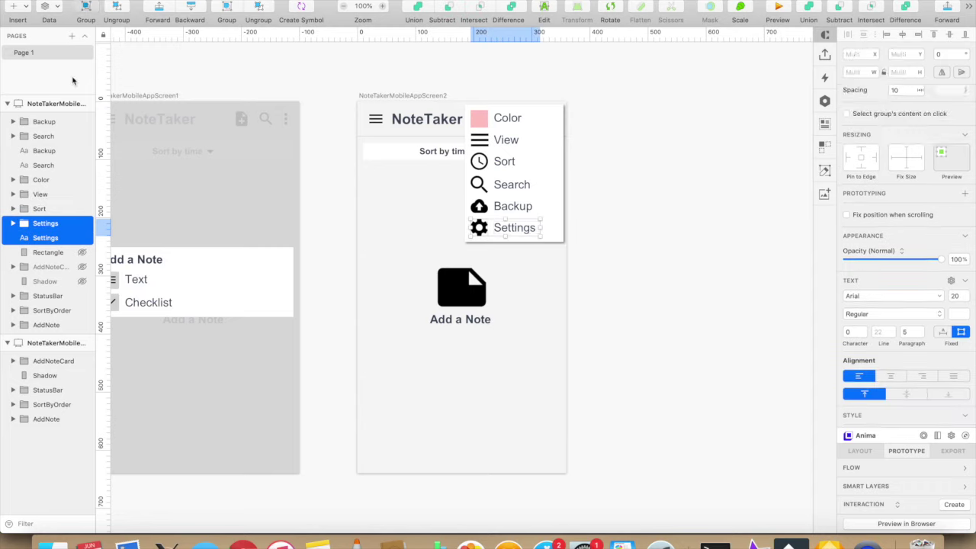
key(super+g)
text(Settings)
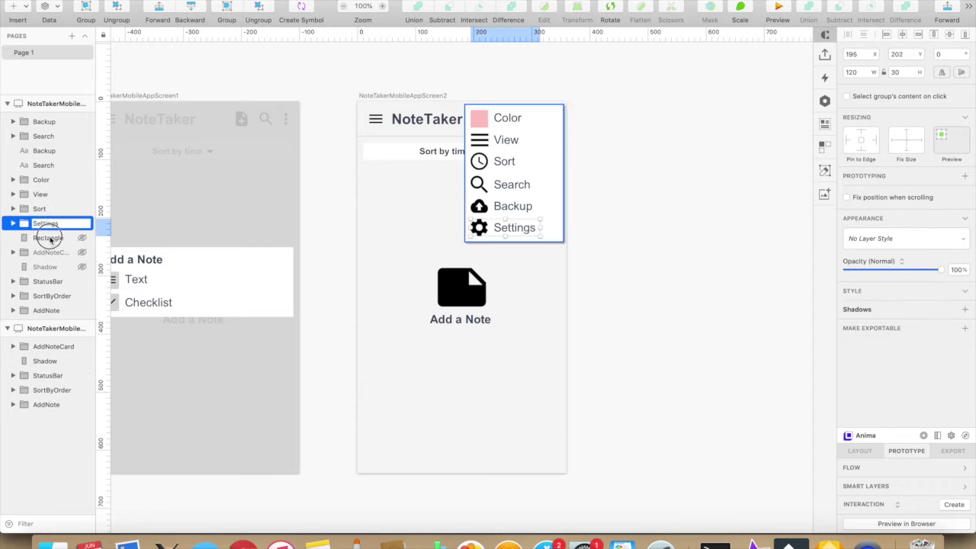
click(50, 239)
Step: Reorder the Backup label so it sits directly under the cloud icon's layer and group both as "Backup"
drag(46, 151, 38, 171)
click(48, 122)
shift+click(48, 136)
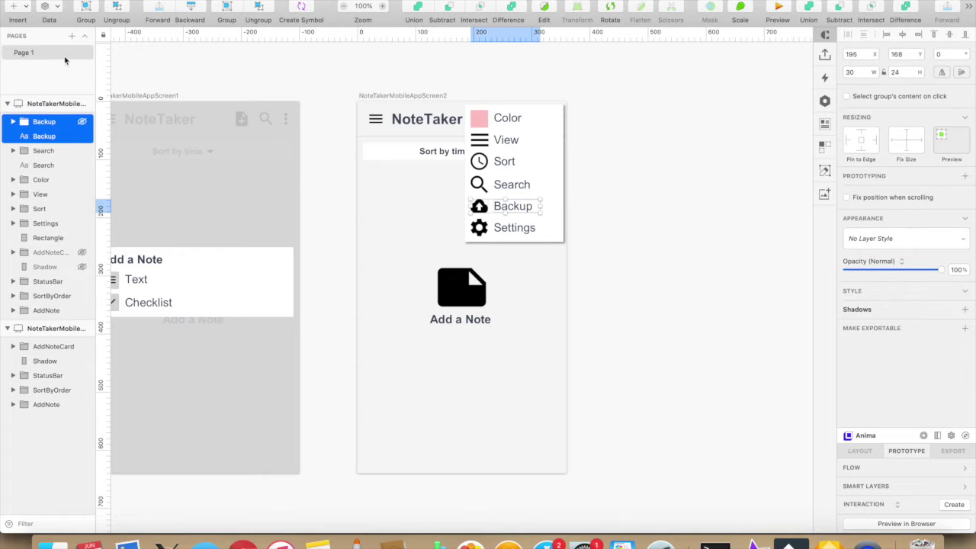
key(super+g)
text(Backup)
key(Return)
Step: Group the magnifier icon with its label and name the group "Search"
click(43, 136)
shift+click(46, 150)
key(super+g)
key(Return)
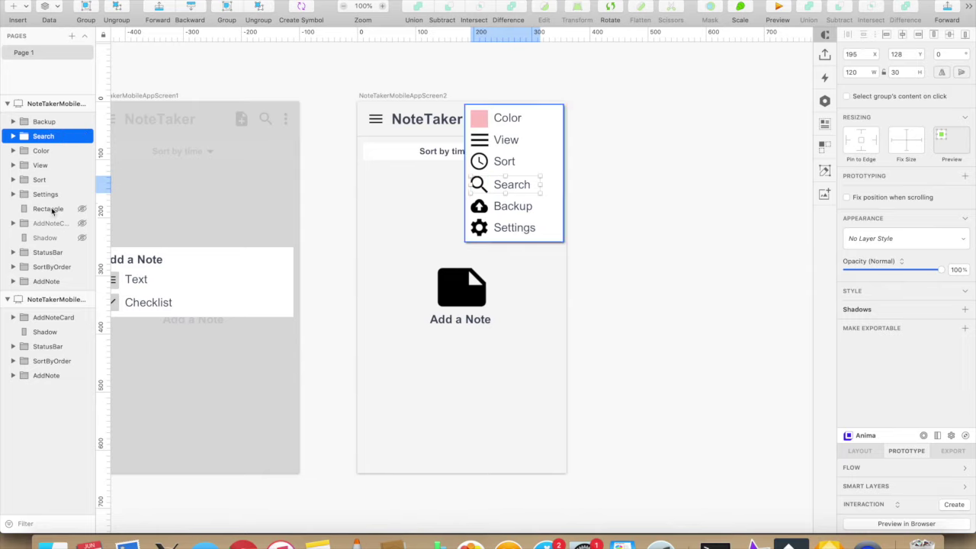
Step: Reorder the layer groups to match the menu: Color, View, Sort, Search, Backup, Settings
mouse_move(45, 124)
mouse_down()
mouse_move(40, 144)
mouse_move(41, 115)
mouse_up()
drag(35, 160, 38, 130)
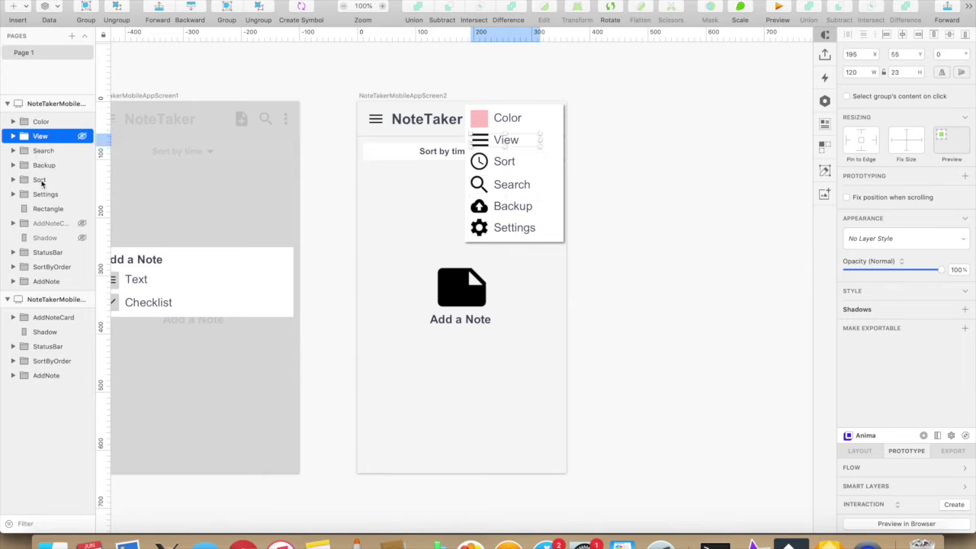
drag(40, 182, 39, 145)
Step: Group the six menu item groups with their background rectangle and name the group "MenuItems"
click(42, 211)
shift+click(40, 121)
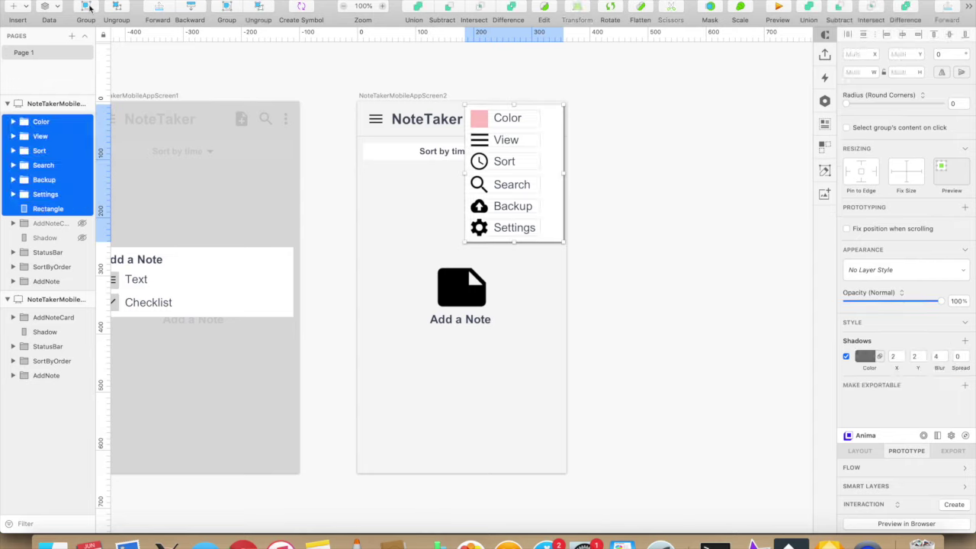
key(super+g)
double_click(42, 121)
text(MenuItems)
key(Return)
Step: Duplicate the NoteTakerMobileAppScreen2 artboard as an emptied artboard named NoteTakerMobileAppScreen3
click(405, 98)
key(super+d)
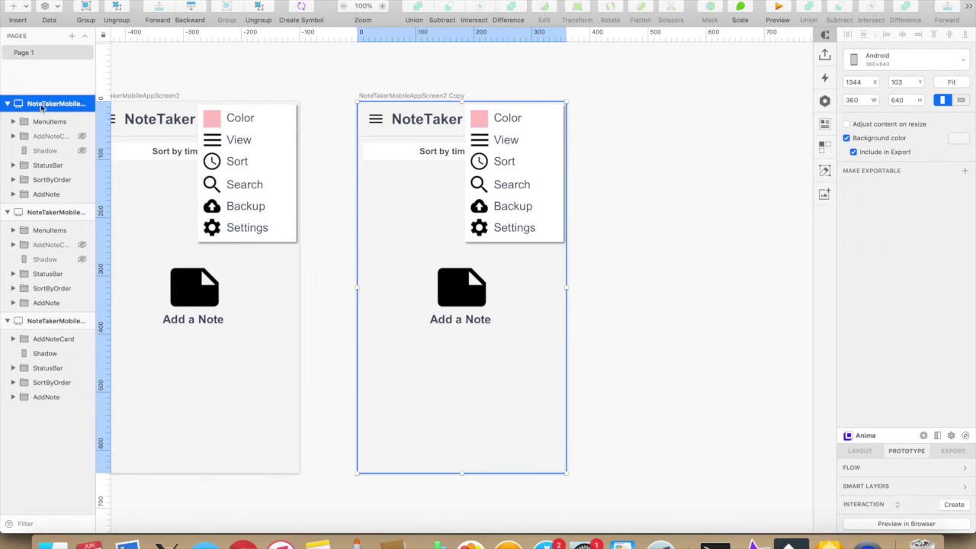
key(Return)
click(467, 275)
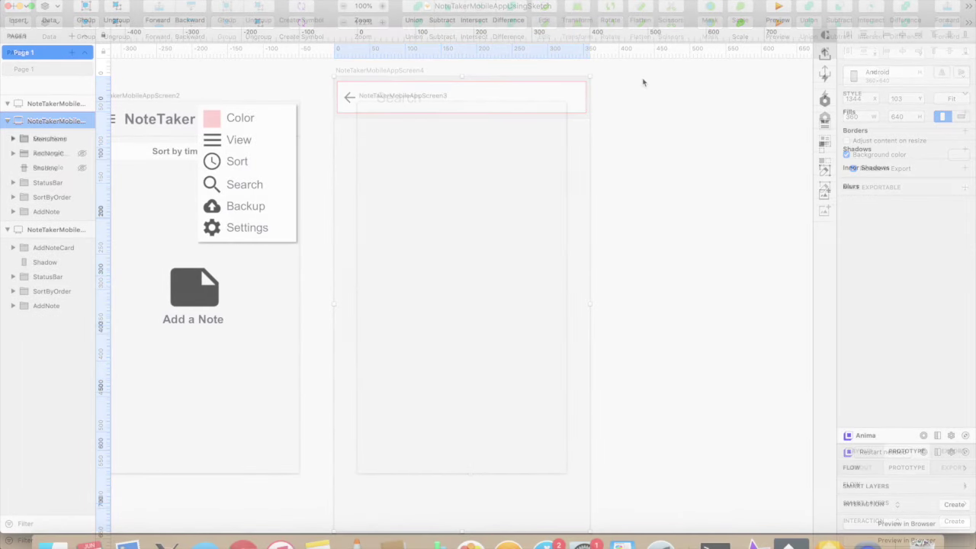
Step: Draw a borderless rectangle across the top of NoteTakerMobileAppScreen3 and set its height to 60
drag(357, 102, 567, 142)
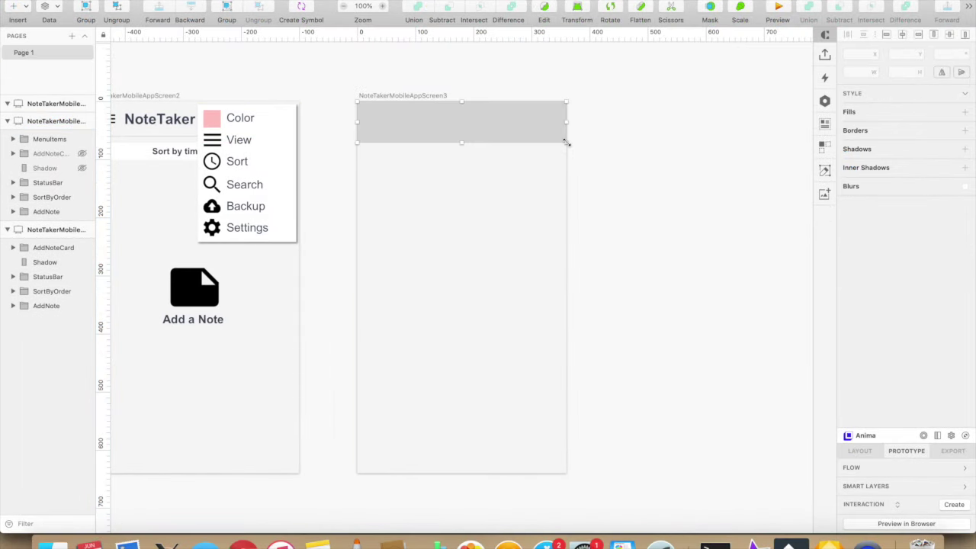
click(846, 377)
click(899, 72)
text(60)
key(Tab)
Step: Lower the header rectangle's opacity to about 50%
click(617, 190)
click(533, 122)
drag(939, 278, 936, 280)
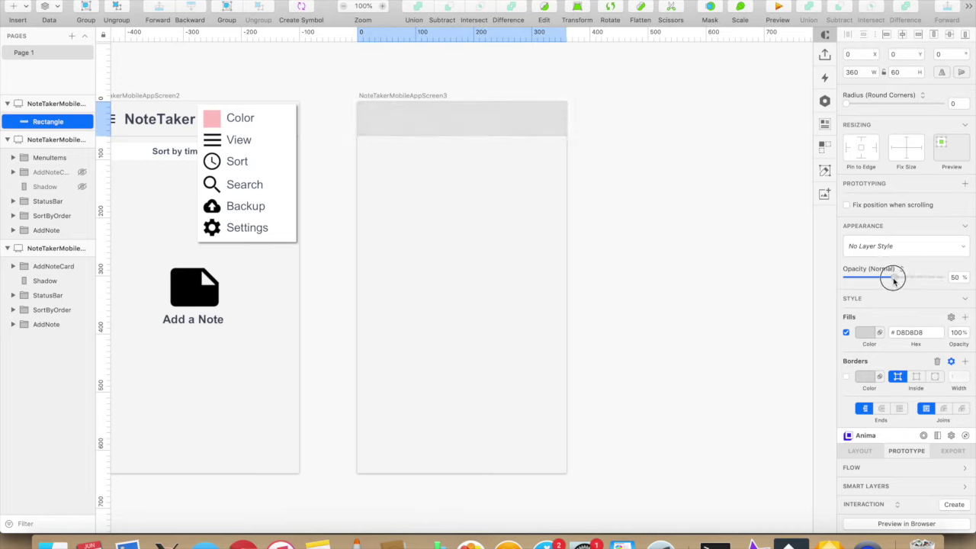
click(736, 191)
Step: Draw a second rectangle of 351 × 45 inside the header bar and position it at X 4, Y 7
key(r)
drag(363, 105, 566, 116)
drag(513, 125, 510, 125)
key(alt)
key(alt+Down)
key(alt+Down)
key(alt+Down)
key(alt+Down)
key(alt+Down)
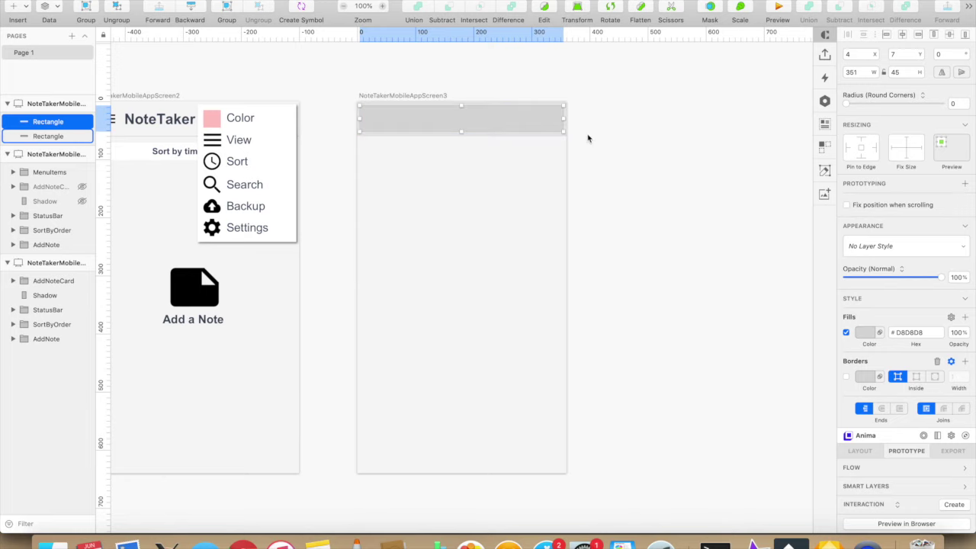
Step: Fill the inner header rectangle with white, FFFFFF
click(867, 333)
text(FFFFFF)
key(Return)
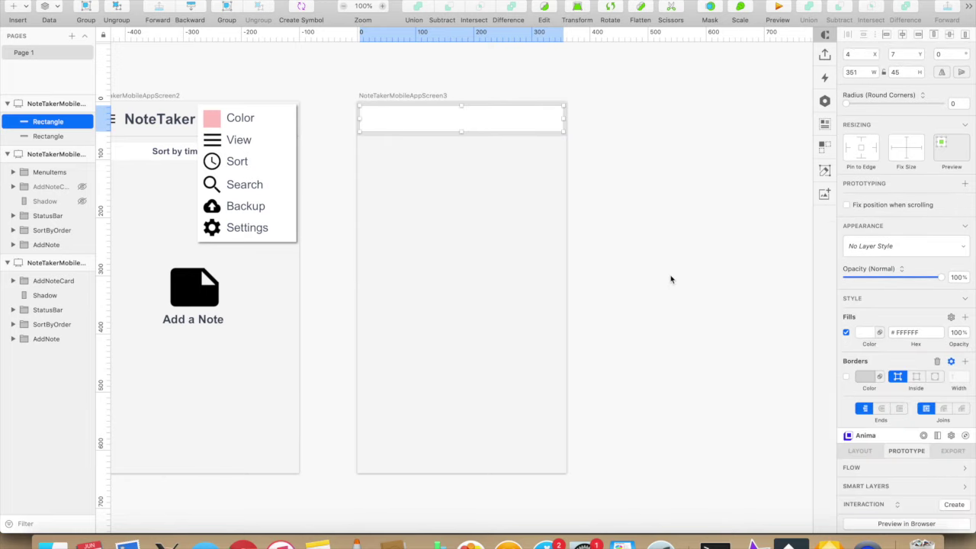
Step: Place the back-arrow SVG icon from the Finder folder at the start of the white search bar
key(super+Tab)
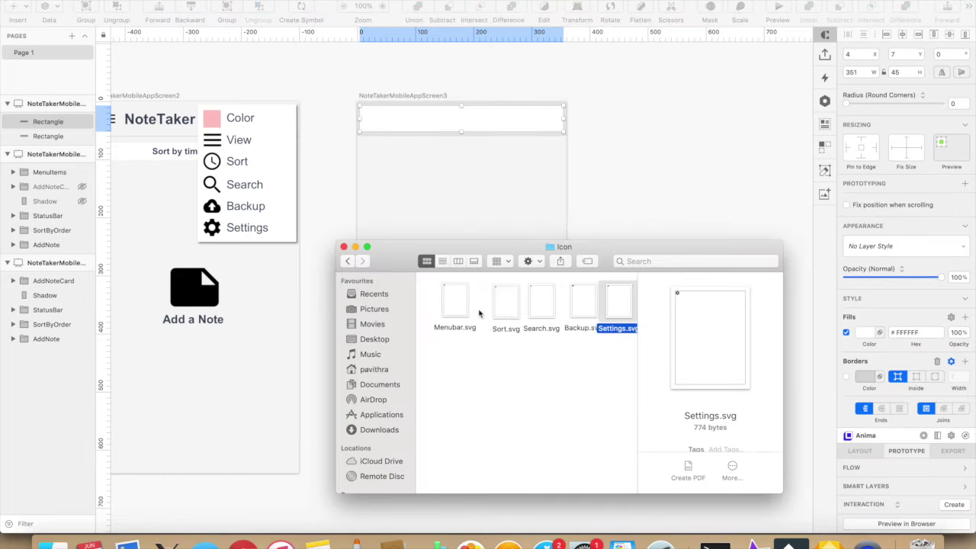
click(348, 261)
mouse_move(451, 325)
mouse_down()
mouse_move(450, 185)
mouse_move(394, 125)
mouse_move(374, 119)
mouse_up()
click(540, 175)
Step: Delete the blank bounding path from the arrow icon's group and move the arrow to X 14, Y 22
click(13, 122)
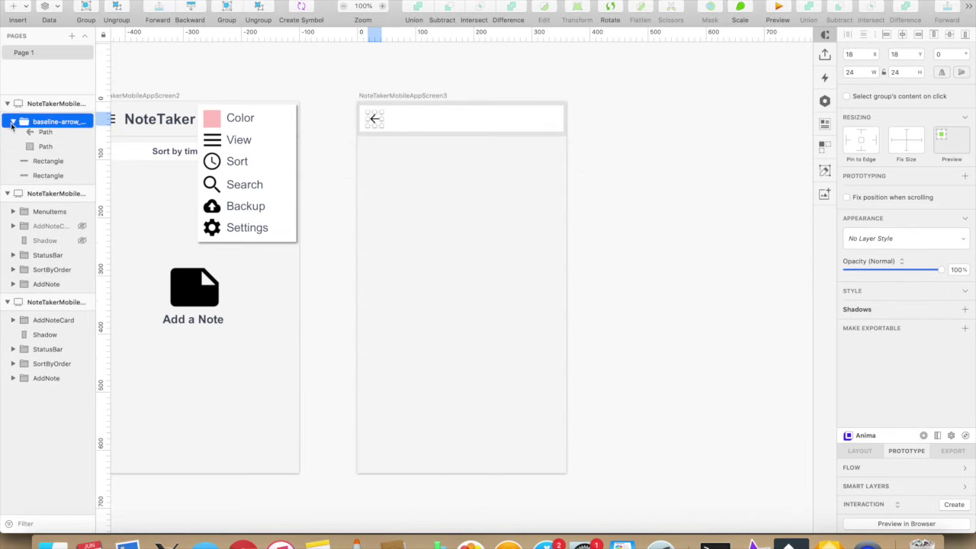
click(38, 152)
key(Delete)
click(38, 135)
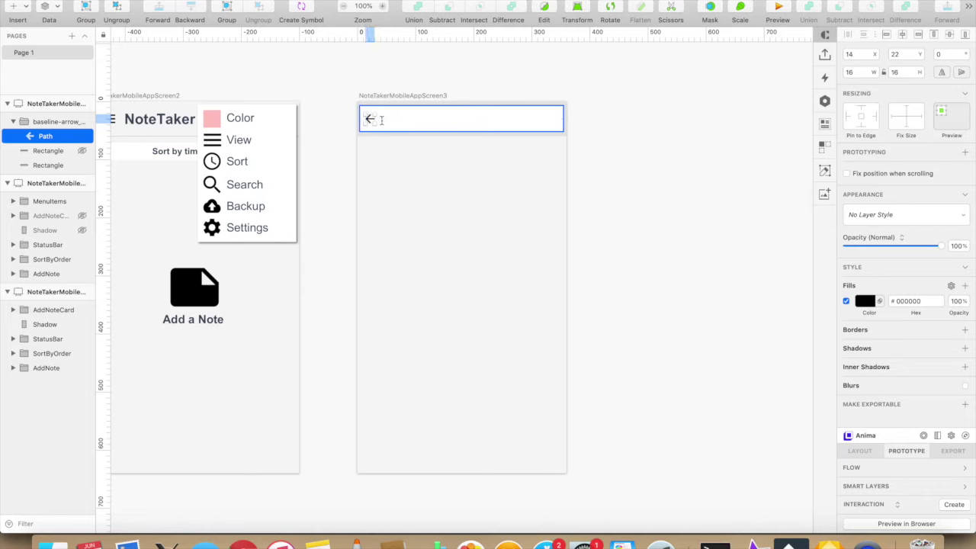
Step: Add the text "Search" beside the back arrow in the search bar
drag(380, 114, 432, 127)
text(Add a)
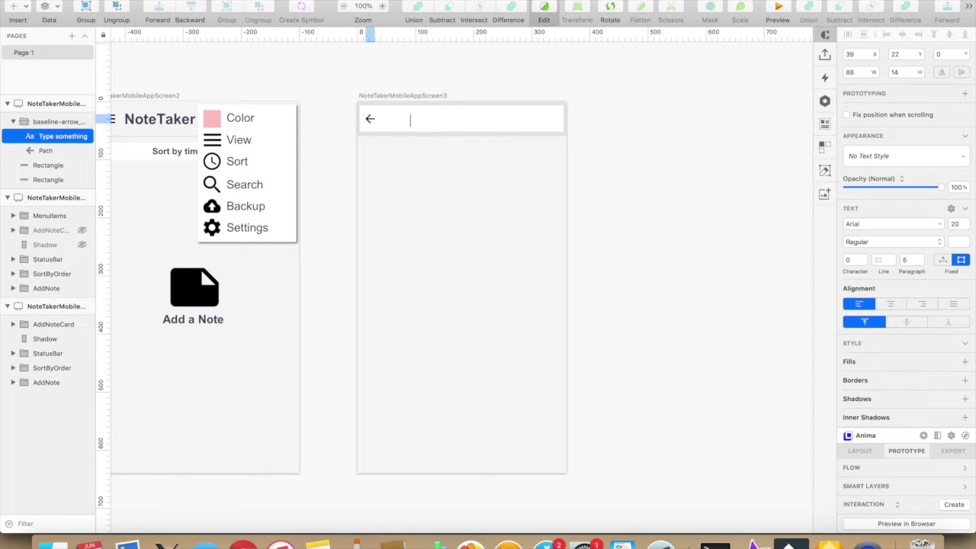
text(Search)
key(Escape)
Step: Give the Search text a D8D8D8 fill, center it vertically in the bar and space it further from the arrow
scroll(878, 344, down, 2)
click(857, 342)
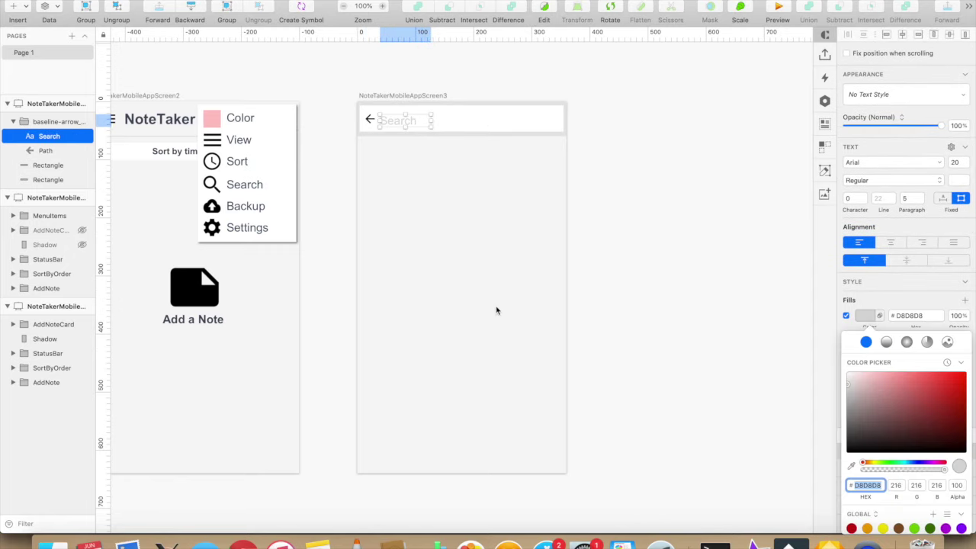
drag(390, 126, 390, 123)
key(alt)
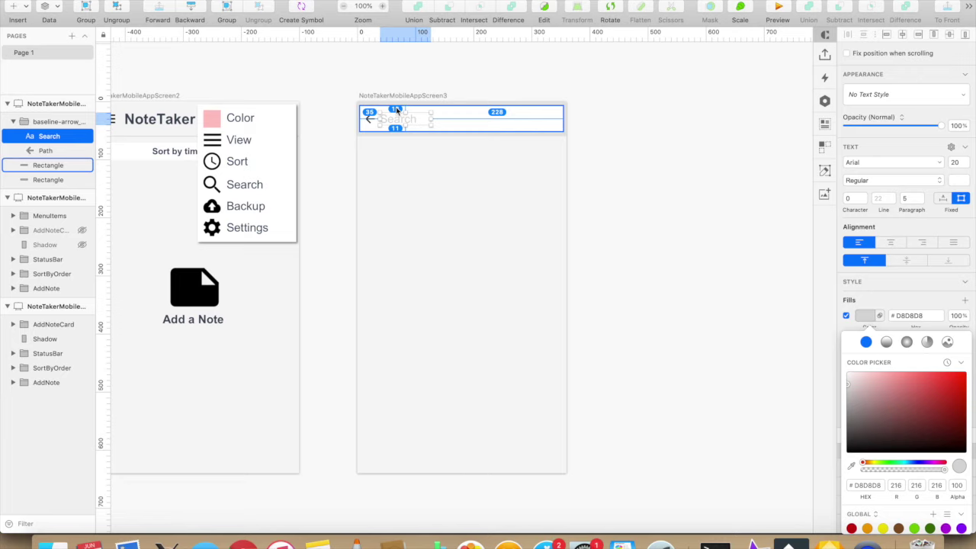
click(405, 172)
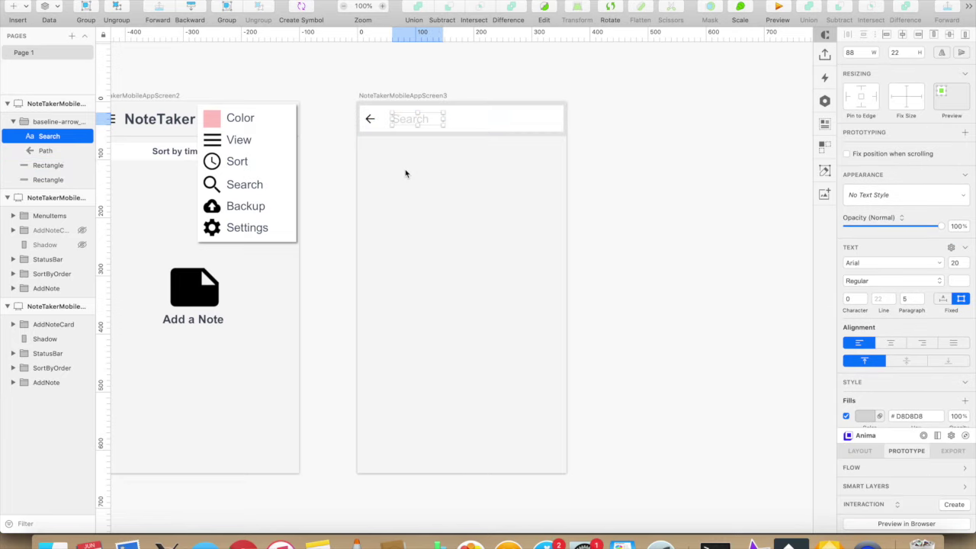
Step: Add a red border of width 1 to the white search bar rectangle
click(474, 120)
click(863, 357)
drag(849, 383, 907, 379)
click(658, 130)
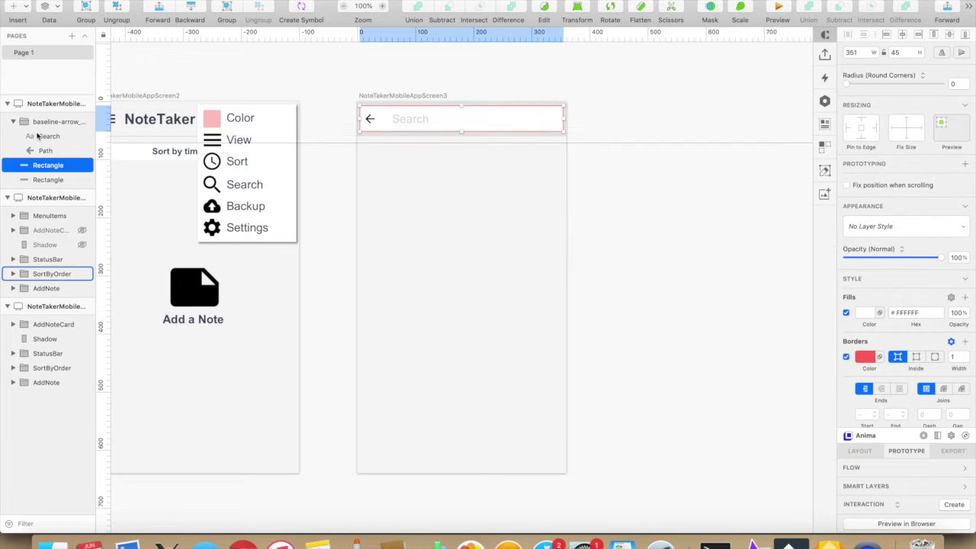
Step: Rename the group holding the arrow and Search text "SearchIcon"
double_click(50, 122)
text(SearchIcon)
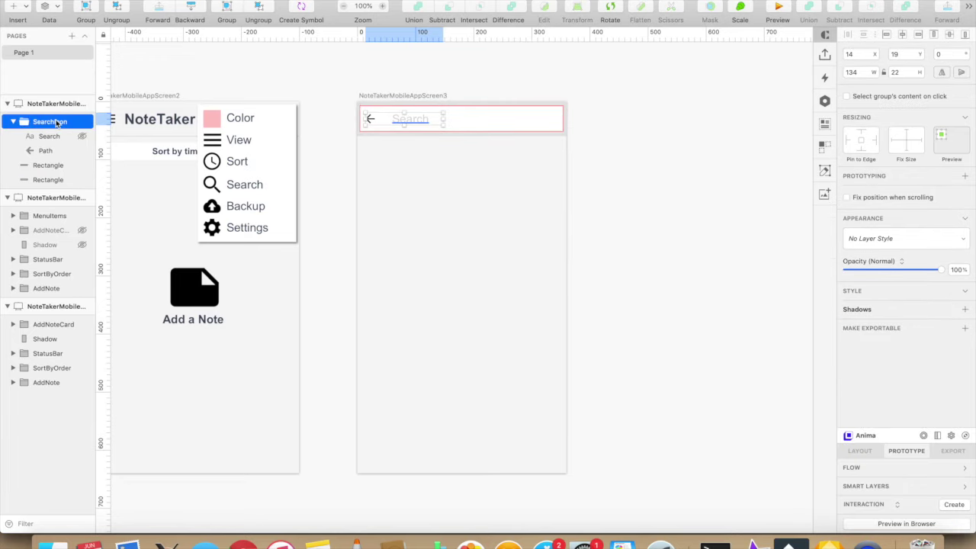
key(Return)
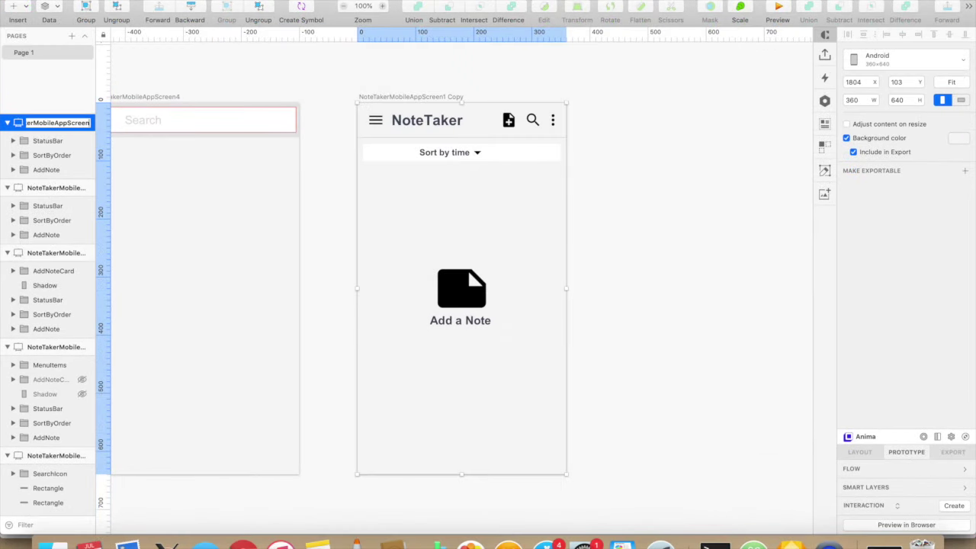
Step: Name the copy of the first screen NoteTakerMobileAppScreen5 and move it to the end of the layer list
text(5)
key(Return)
drag(39, 125, 24, 515)
Step: Draw a borderless 320 × 640 side panel rectangle on NoteTakerMobileAppScreen5 and fill it with 878787
key(r)
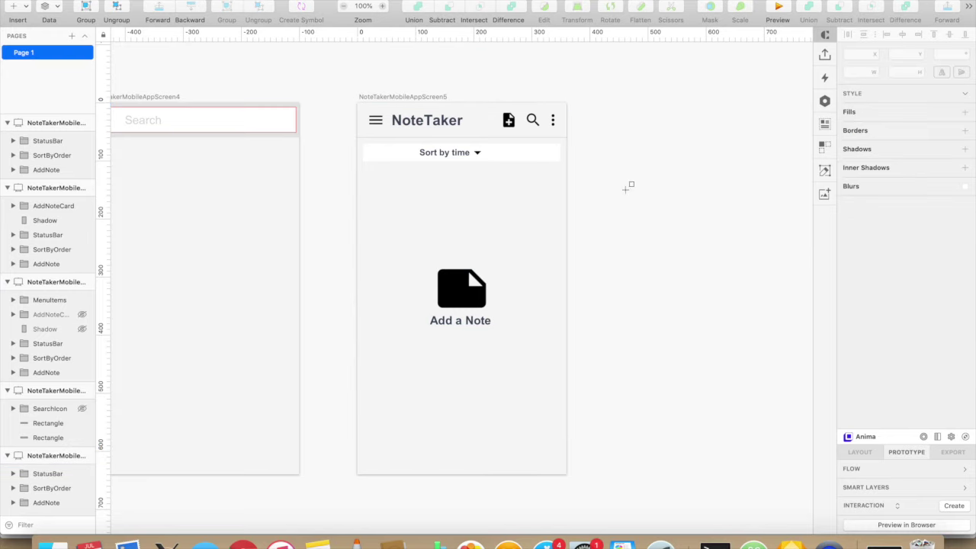
drag(357, 102, 543, 473)
click(860, 71)
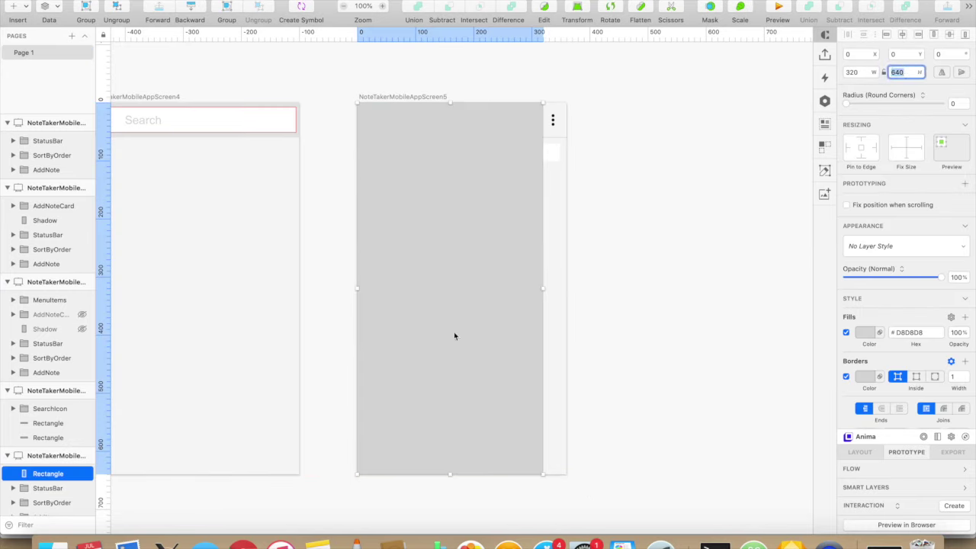
click(846, 376)
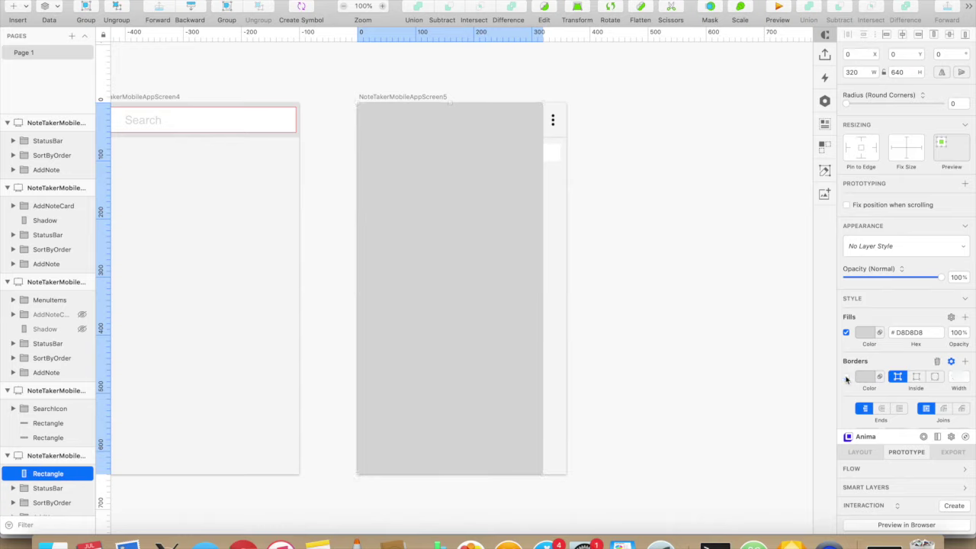
text(878787)
key(Tab)
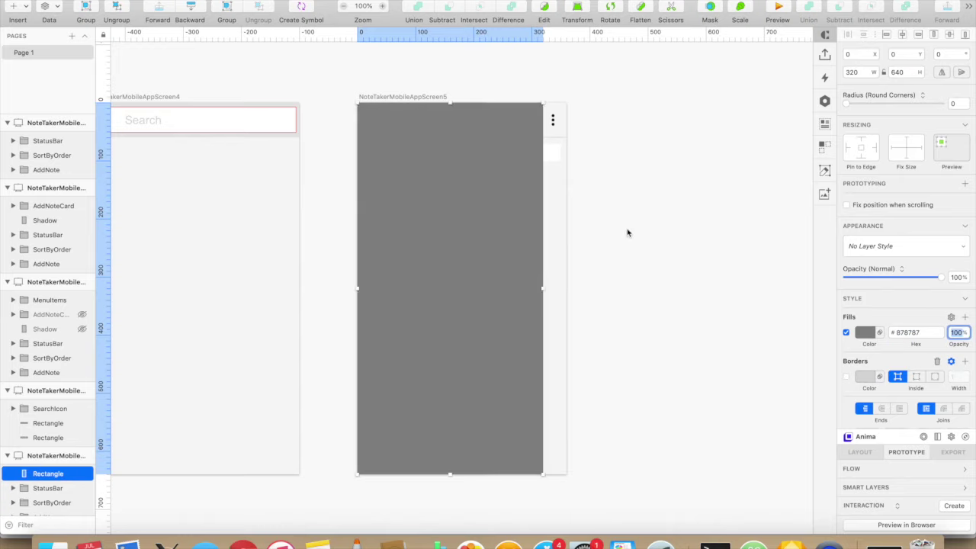
Step: Insert the Login icon from Finder onto the artboard and scale it down to 30 × 30
key(super+Tab)
key(super+Tab)
drag(542, 242, 412, 204)
text(32)
key(Tab)
Step: Move the Login icon to X 20, Y 20 in the upper corner of the grey side panel
click(307, 115)
click(298, 114)
click(317, 119)
click(298, 113)
click(337, 123)
click(298, 112)
key(shift+Right)
key(shift+Right)
key(shift+Right)
key(shift+Right)
key(shift+Right)
key(shift+Right)
key(shift+Right)
key(shift+Right)
key(shift+Right)
key(shift+Right)
key(shift+Right)
key(shift+Right)
key(shift+Down)
key(Down)
key(Down)
key(Down)
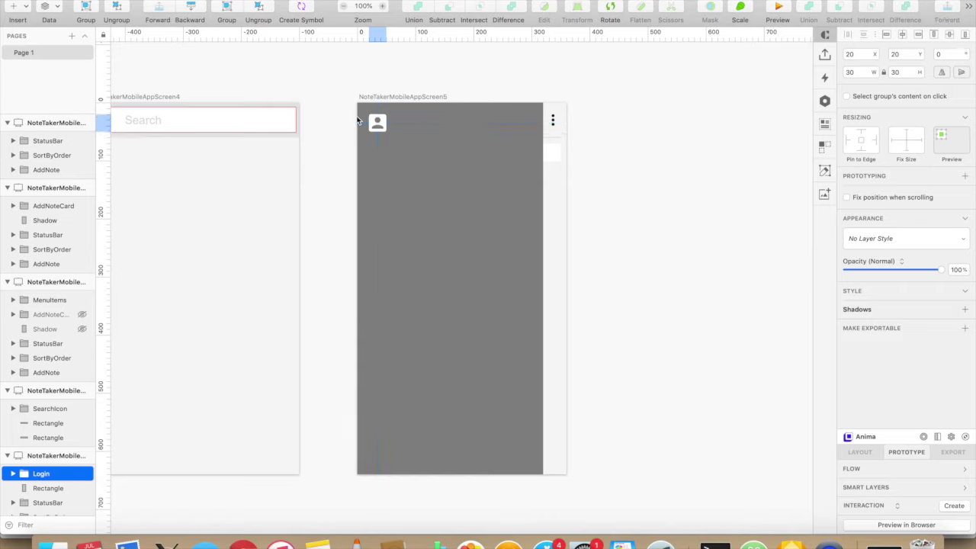
Step: Add the white text "Not Signed In" beside the Login icon
click(591, 122)
key(t)
drag(400, 116, 491, 132)
text(Not S)
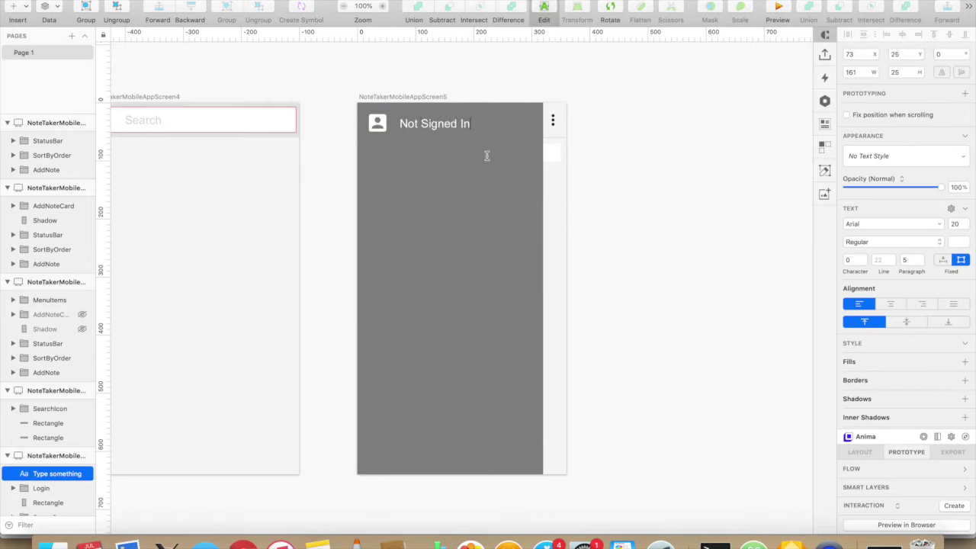
text(igned In)
key(Escape)
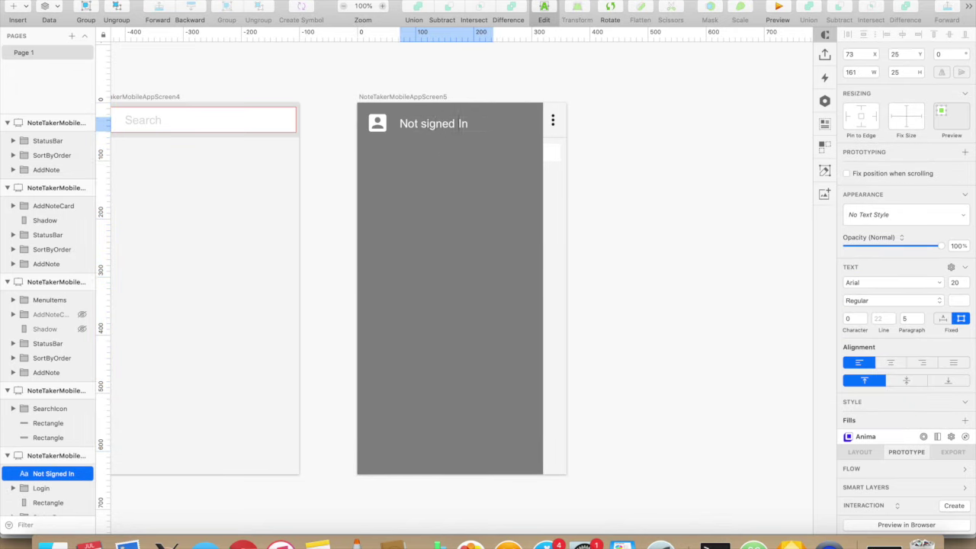
Step: Change the label's wording to "Not signed in" and narrow its text box to a width of 124
click(443, 156)
click(433, 125)
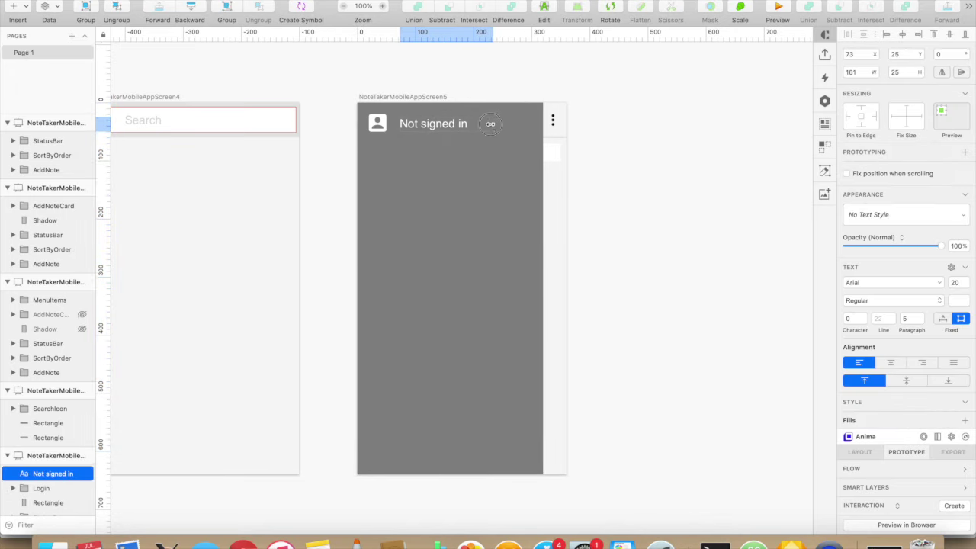
click(457, 148)
click(435, 125)
Step: Insert the Refresh icon from Finder, place it at the far end of the login row and set its width to 25
key(super+Tab)
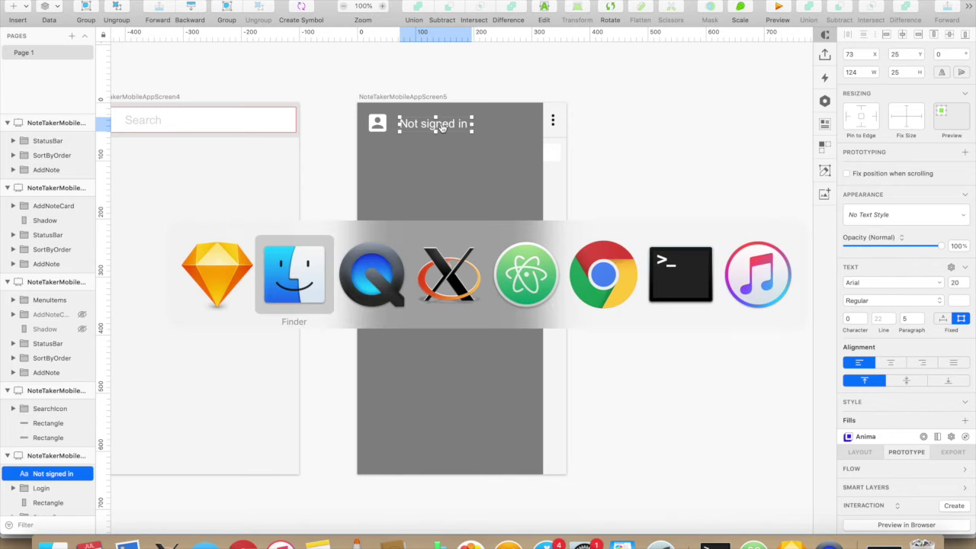
drag(682, 255, 405, 269)
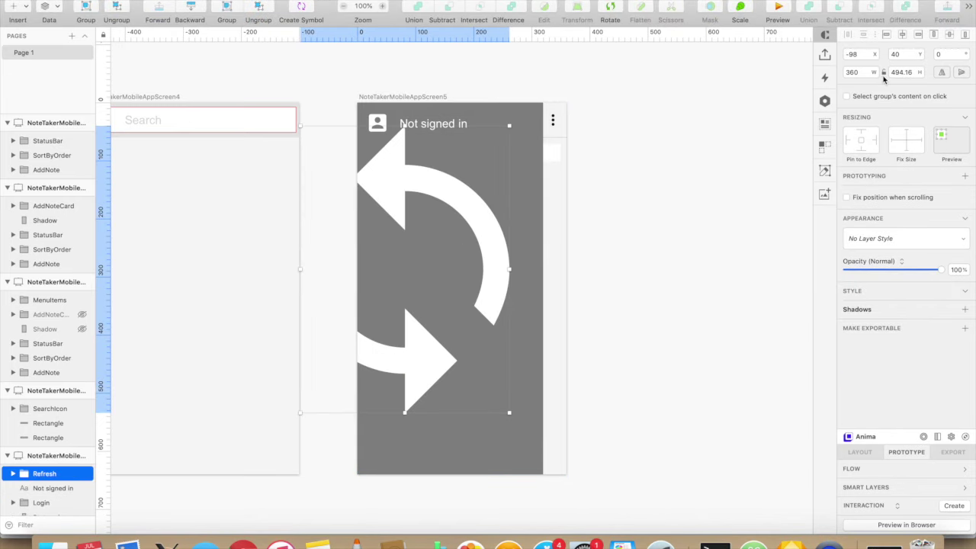
text(30)
key(Return)
drag(311, 139, 516, 124)
click(851, 72)
text(25)
key(Return)
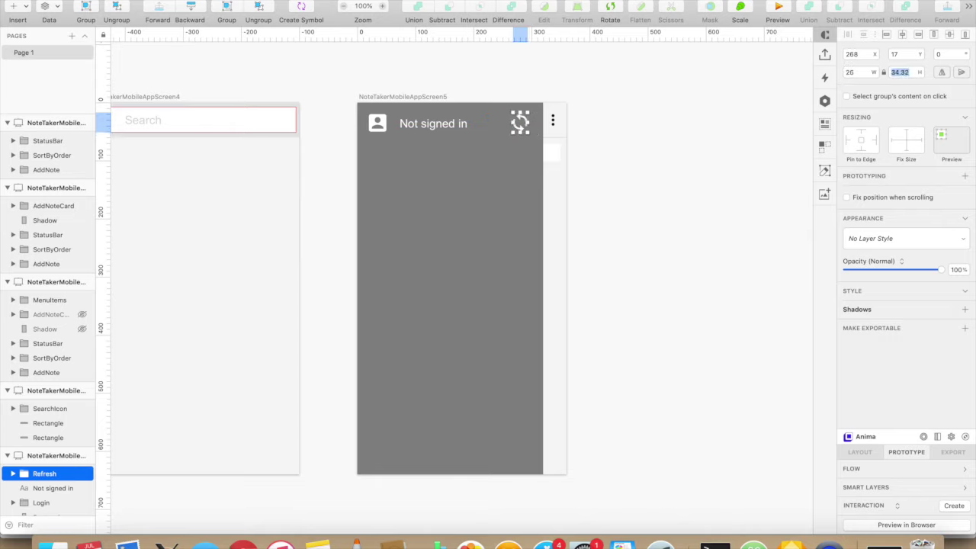
Step: Adjust the login row's spacing by moving the "Not signed in" label to X 65 and the Refresh icon to Y 15
click(575, 152)
click(518, 121)
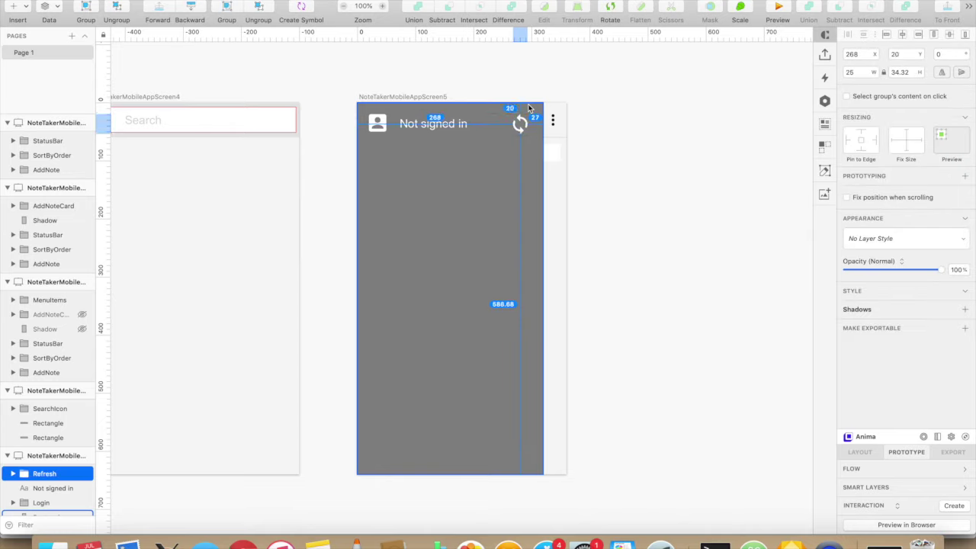
click(664, 125)
click(402, 124)
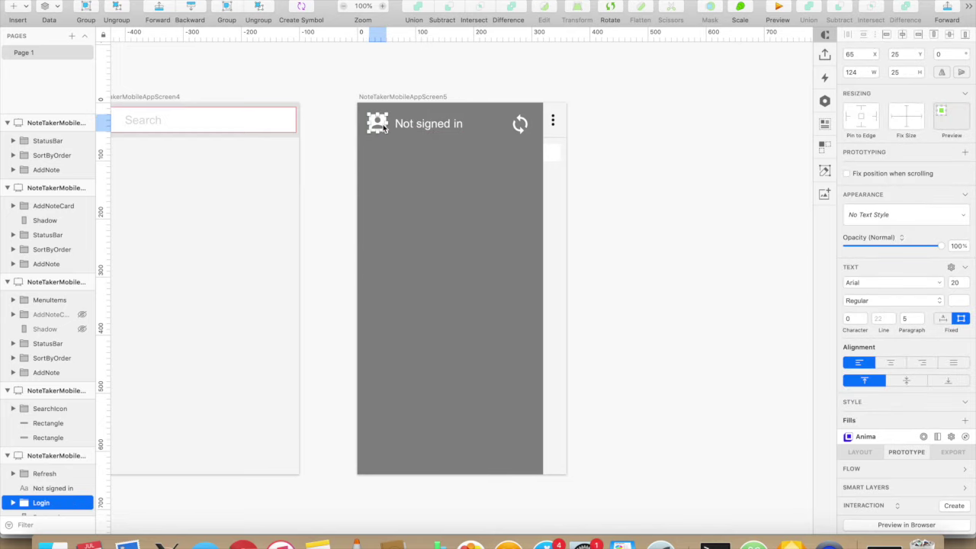
click(668, 113)
click(519, 124)
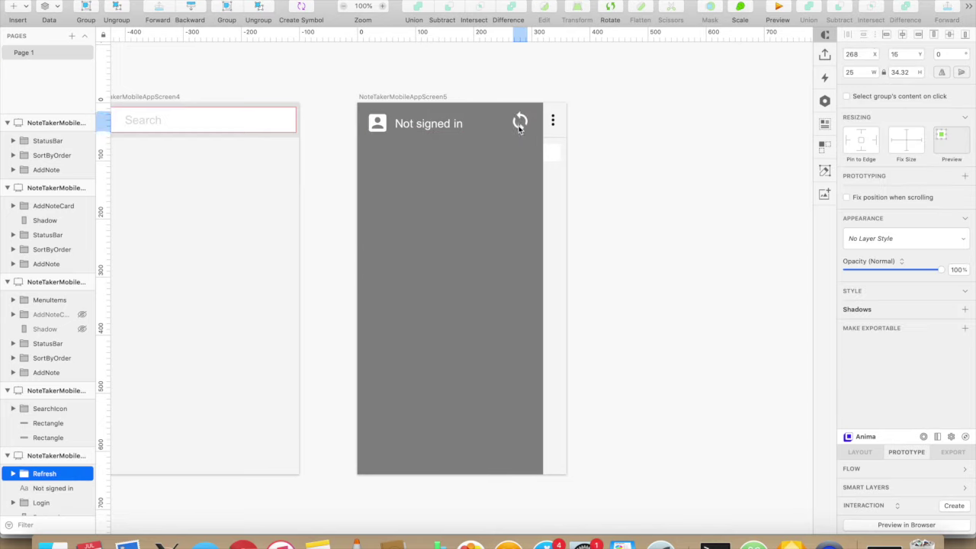
Step: Draw a horizontal divider line across the full width of the side panel beneath the login row
click(584, 144)
key(r)
drag(356, 137, 543, 137)
click(507, 153)
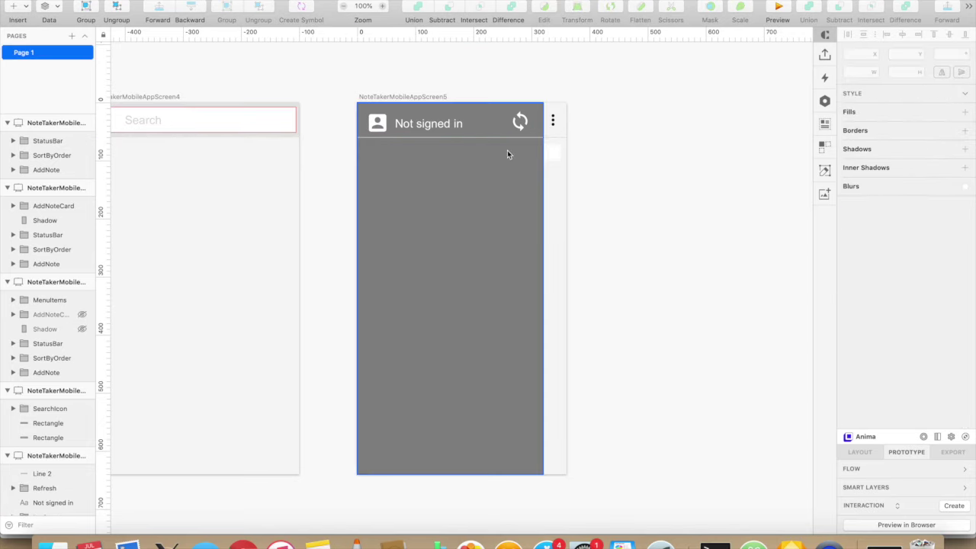
click(499, 136)
click(617, 120)
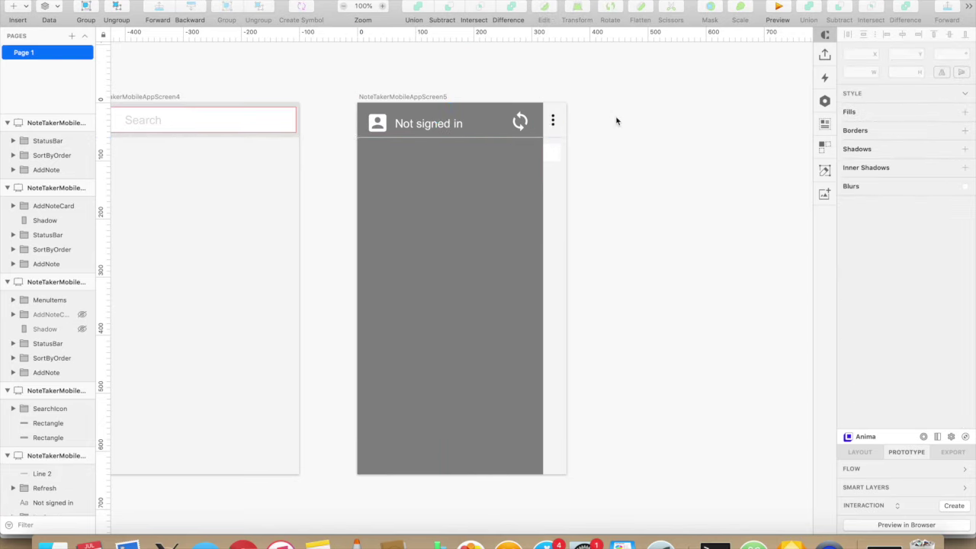
Step: Move the Refresh icon to Y 13 and closer to the side panel's right edge, and check the label's spacing
click(524, 137)
click(521, 124)
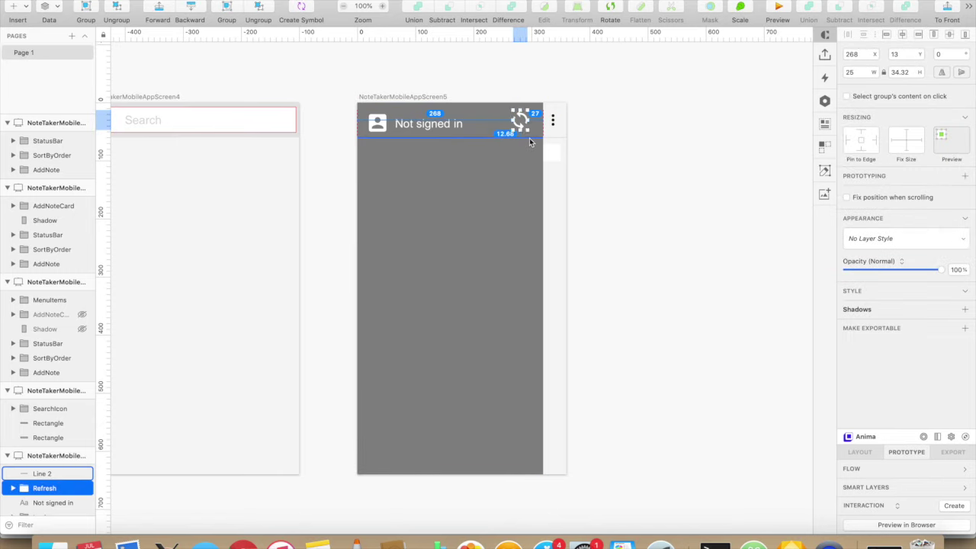
click(621, 126)
click(428, 124)
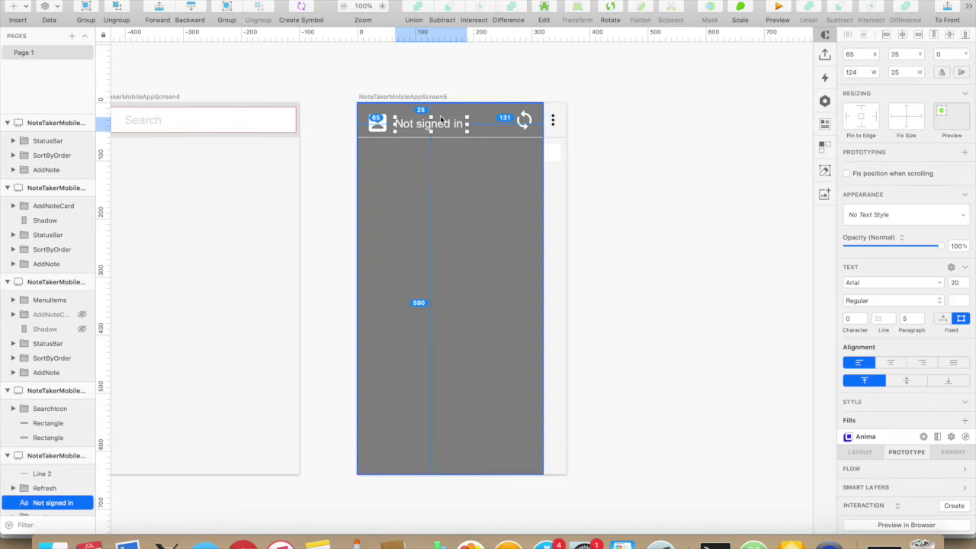
Step: Move the "Not signed in" label and the login icon up to centre them vertically in the row above the divider
drag(448, 141, 451, 138)
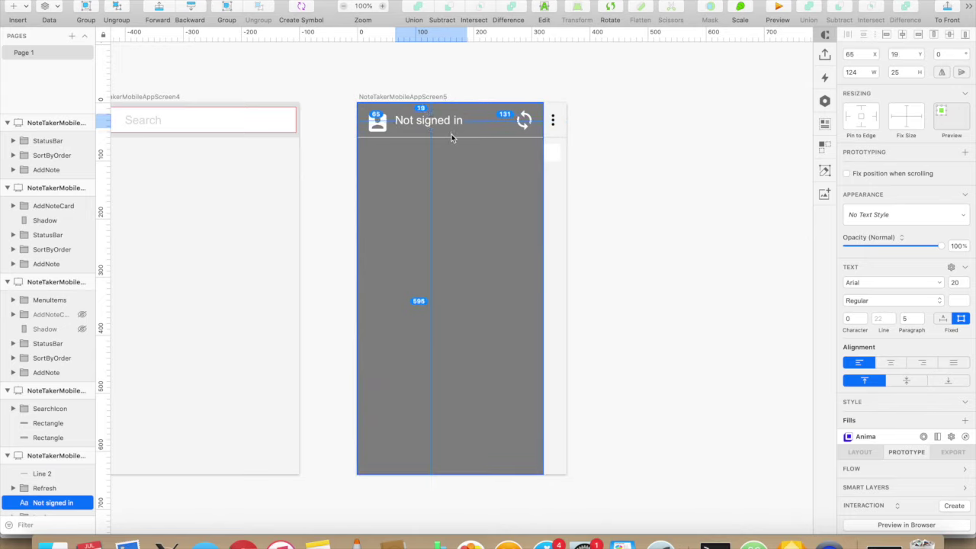
key(Up)
click(378, 121)
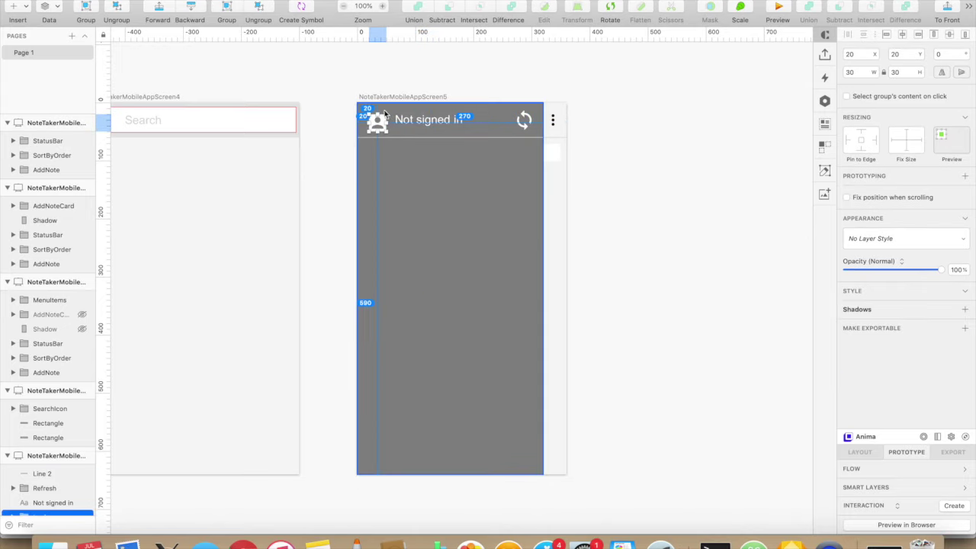
key(Up)
key(Up)
key(Up)
key(Up)
key(Up)
click(653, 130)
Step: Set the Refresh icon's height to 30, independently of its width, and place it at Y 15
click(526, 125)
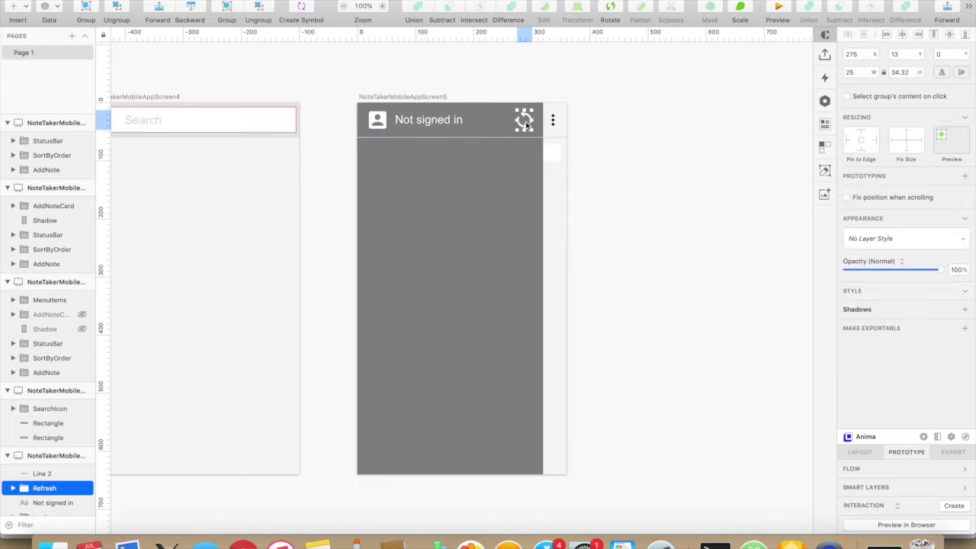
text(30)
click(645, 170)
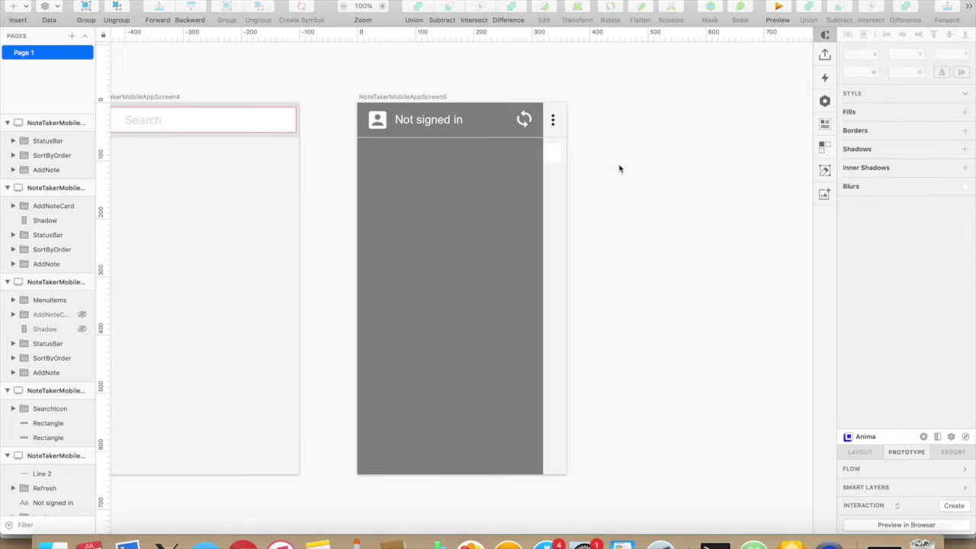
click(525, 139)
click(608, 128)
scroll(45, 397, down, 3)
Step: Reorder the login icon, label, Refresh icon and divider layers, and group them as "Header"
click(45, 422)
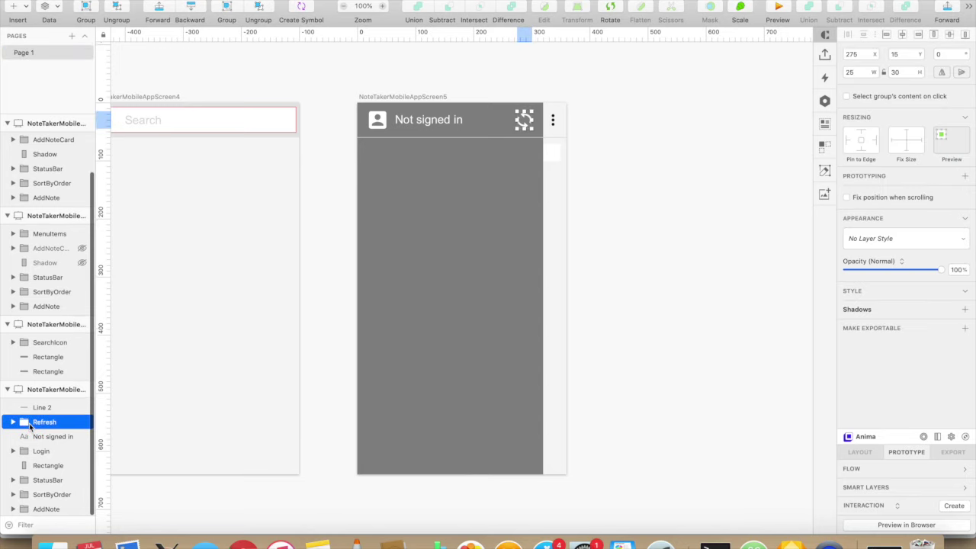
click(43, 438)
mouse_move(44, 449)
mouse_down()
mouse_move(44, 413)
mouse_move(47, 474)
mouse_move(42, 446)
mouse_up()
click(41, 424)
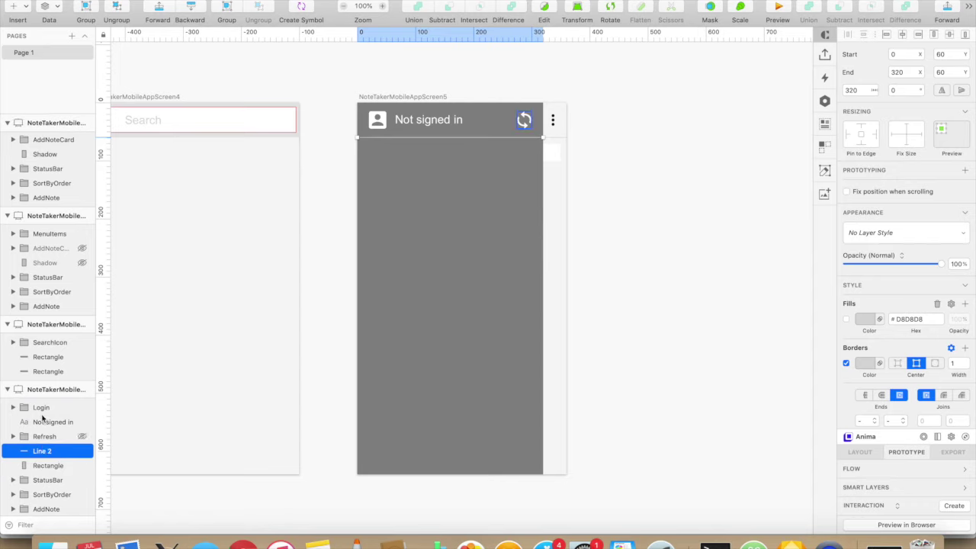
shift+click(42, 407)
click(87, 9)
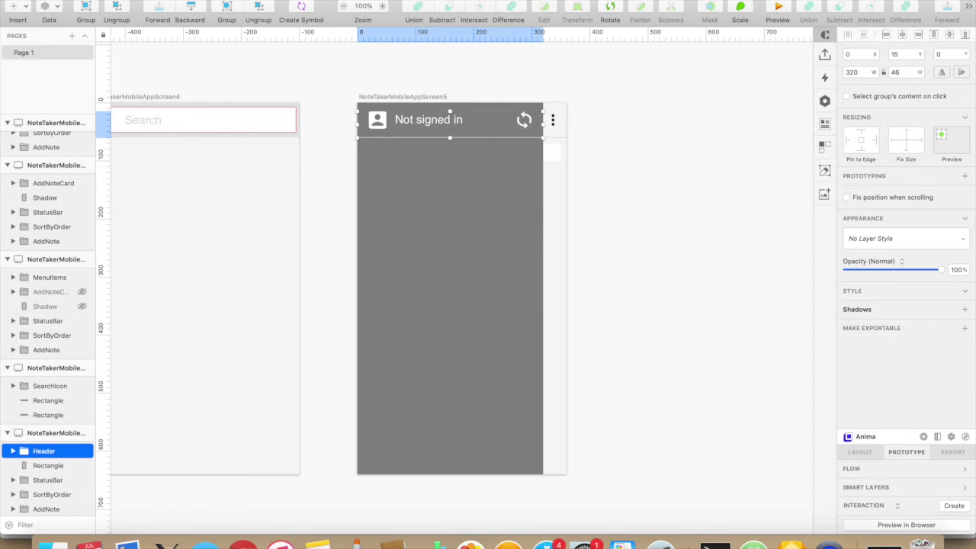
Step: Rename the side panel's grey rectangle layer as "Background"
double_click(38, 466)
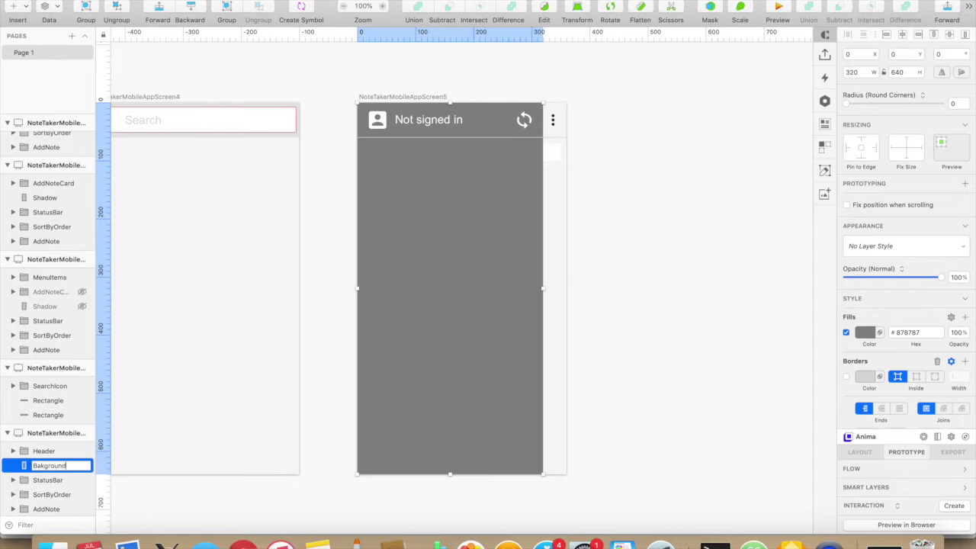
key(Return)
click(46, 453)
click(694, 185)
Step: Draw a 320-wide rectangle directly beneath the header divider and set its height to 60
key(r)
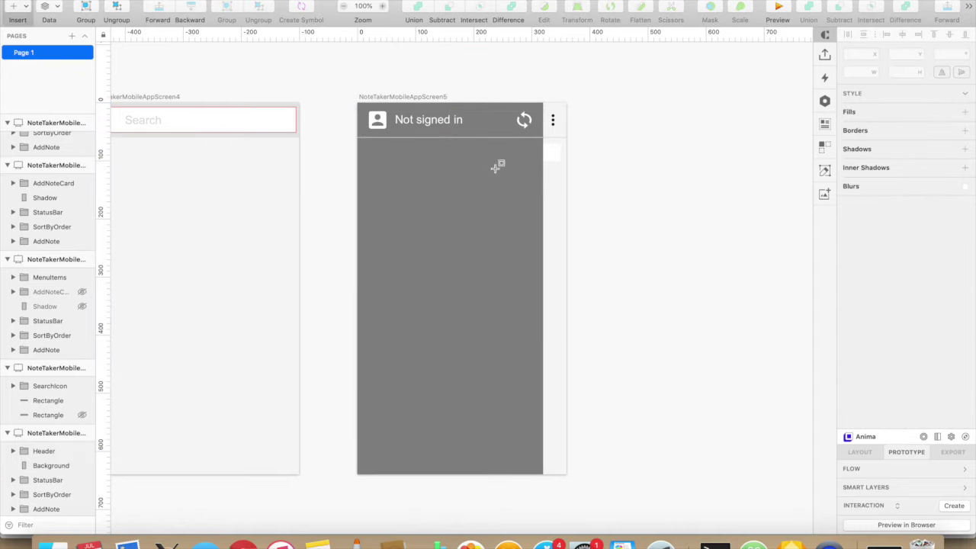
drag(360, 135, 543, 177)
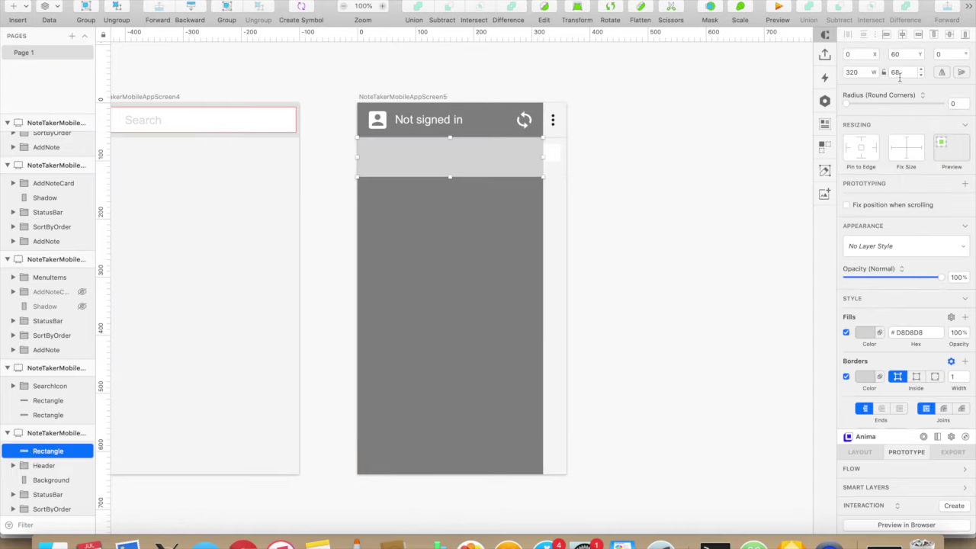
text(60)
key(Tab)
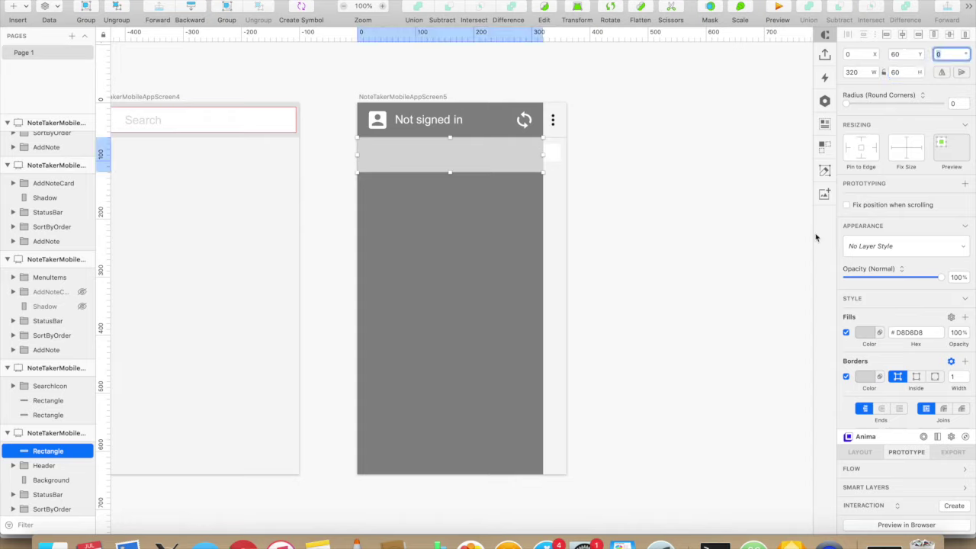
Step: Remove the new row rectangle's border and set its fill colour to 000000
click(907, 332)
text(000000)
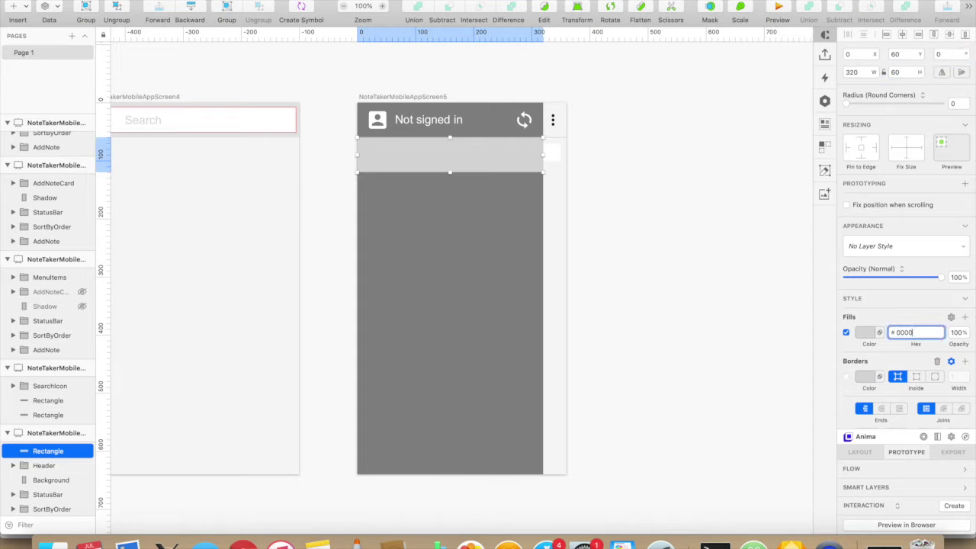
key(Return)
click(723, 246)
Step: Nudge the black row rectangle down to Y 61 so it starts below the header divider
click(457, 159)
click(608, 159)
click(481, 159)
key(Down)
click(611, 160)
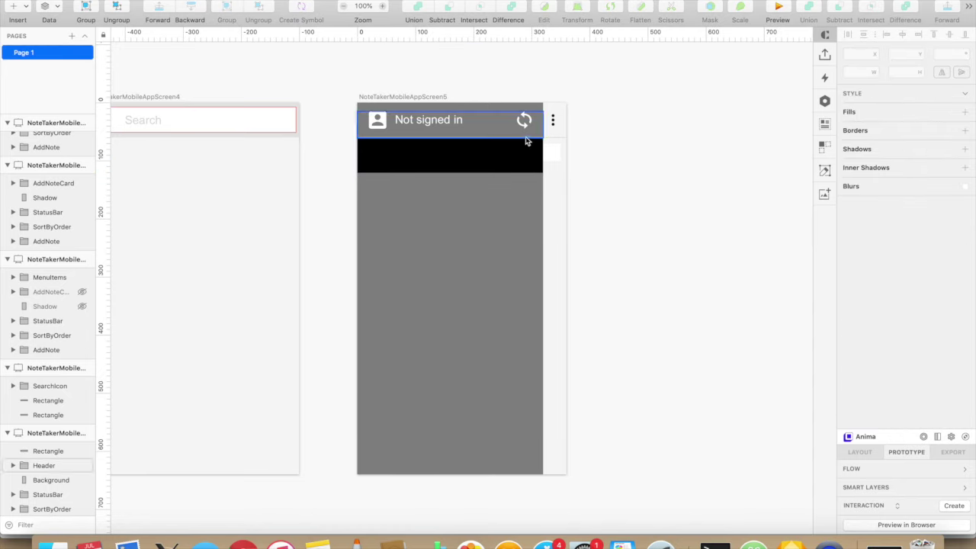
click(525, 137)
click(628, 135)
Step: Insert the Notes icon from Finder, set its width to 30 and place it in the black row at X 20, Y 74
click(446, 169)
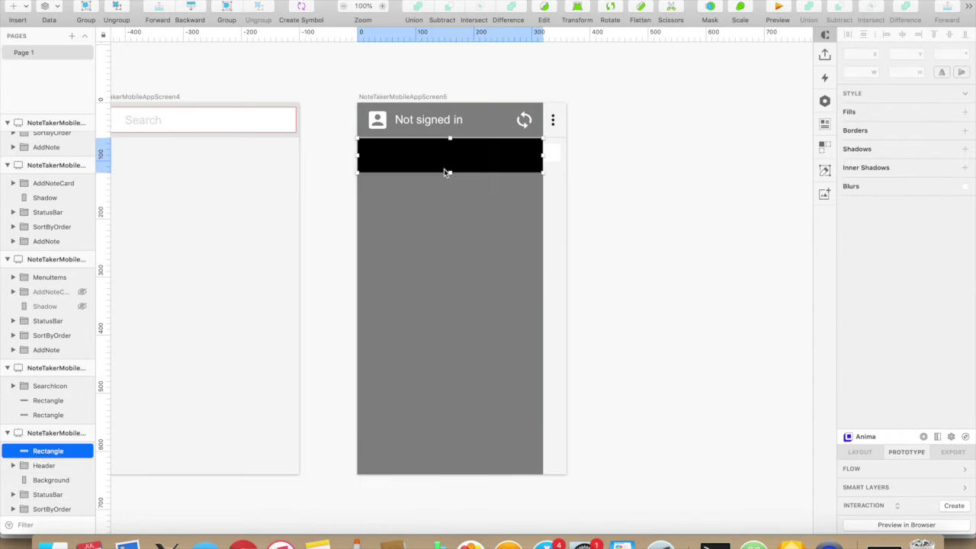
key(super+Tab)
click(605, 242)
drag(605, 242, 408, 274)
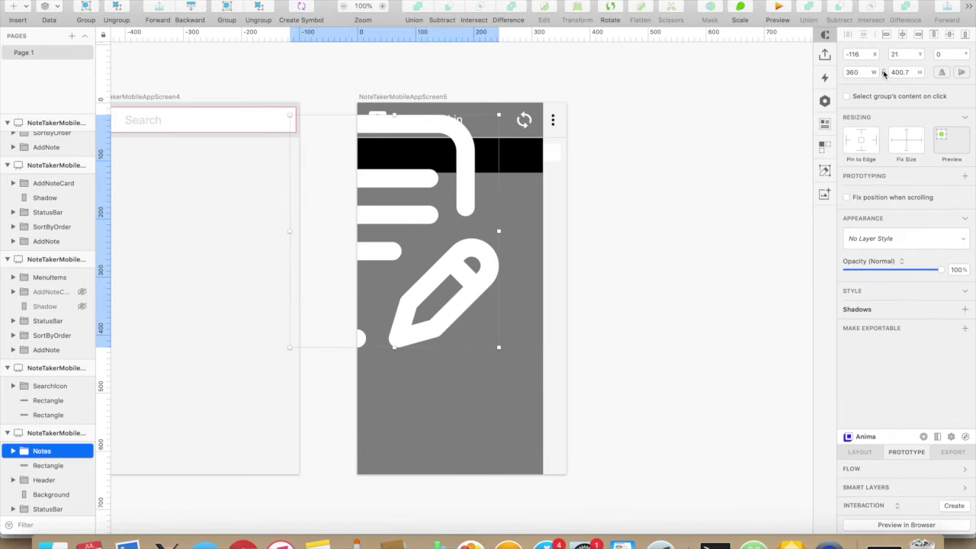
text(30)
key(Return)
drag(299, 124, 377, 155)
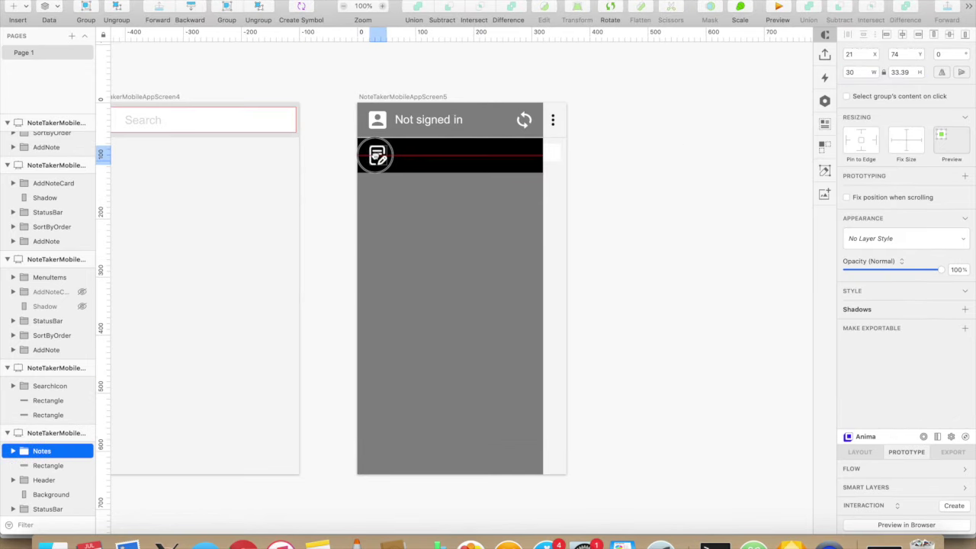
key(alt)
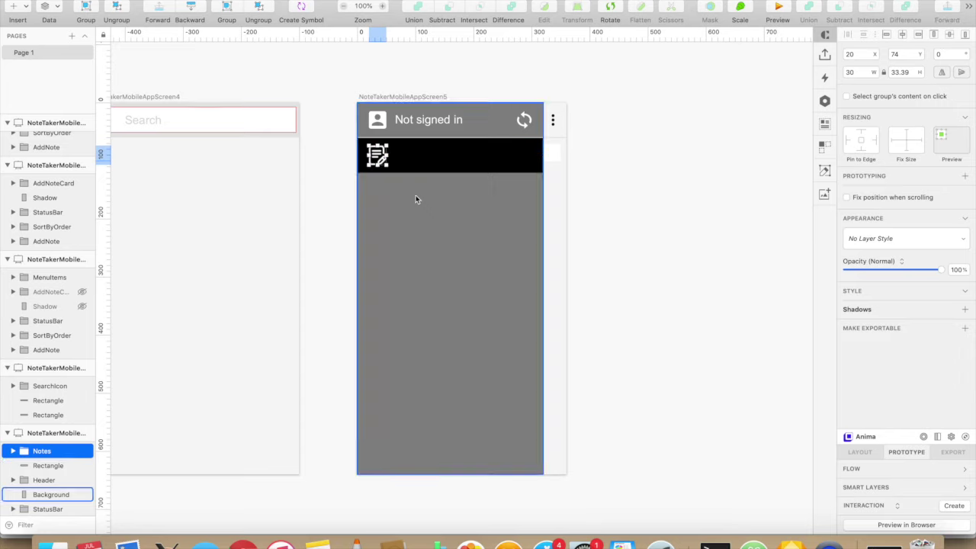
Step: Lower the black row rectangle's opacity to 50%
click(435, 161)
drag(930, 279, 897, 280)
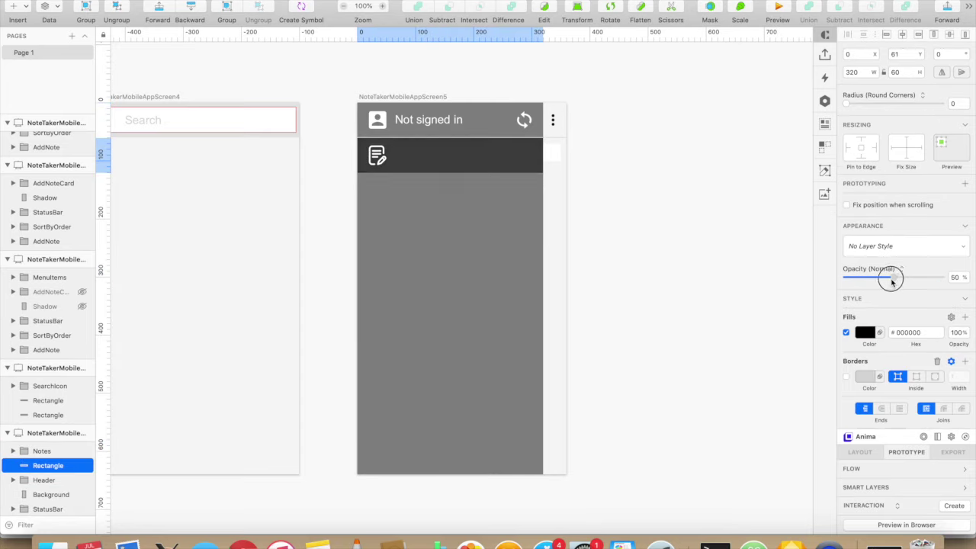
click(670, 244)
Step: Add a "Notes" text label beside the Notes icon at X 65, Y 80
key(t)
mouse_move(421, 158)
mouse_down()
mouse_move(458, 163)
mouse_move(430, 157)
mouse_up()
text(Notes)
key(Escape)
key(alt+Down)
key(alt+Down)
key(alt+Down)
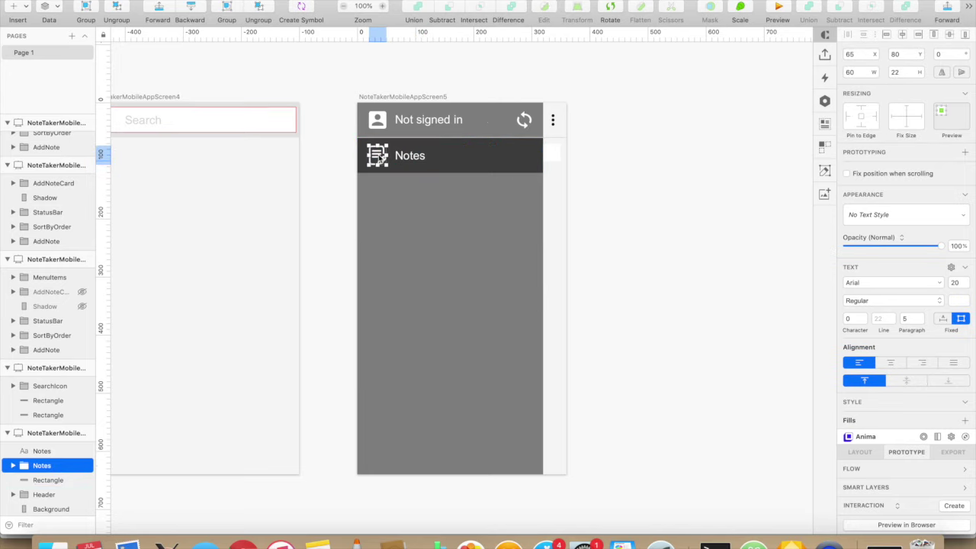
click(378, 156)
click(570, 171)
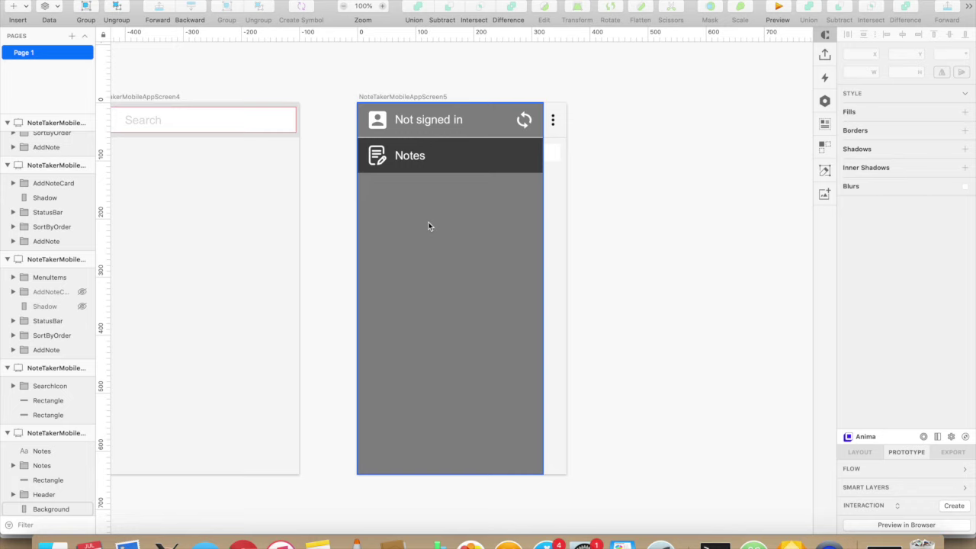
Step: Insert the Calendar icon from Finder, set its width to 30 with locked proportions and place it beneath the Notes icon
key(super+Tab)
scroll(614, 190, up, 1)
drag(614, 189, 348, 227)
click(348, 229)
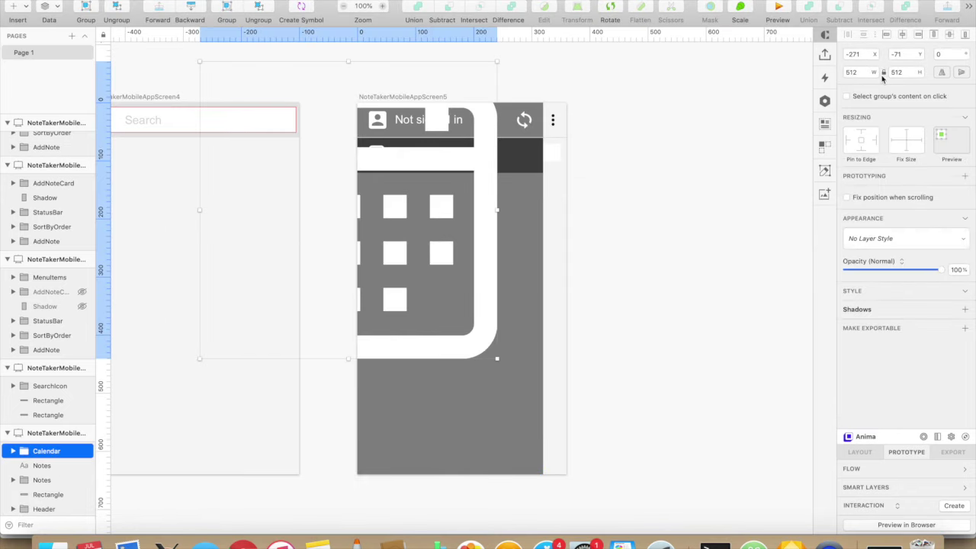
click(884, 74)
click(860, 72)
text(30)
key(Tab)
drag(211, 72, 378, 190)
Step: Duplicate the header's divider line and move the copy to Y 122, beneath the Notes row
click(420, 141)
scroll(53, 472, down, 3)
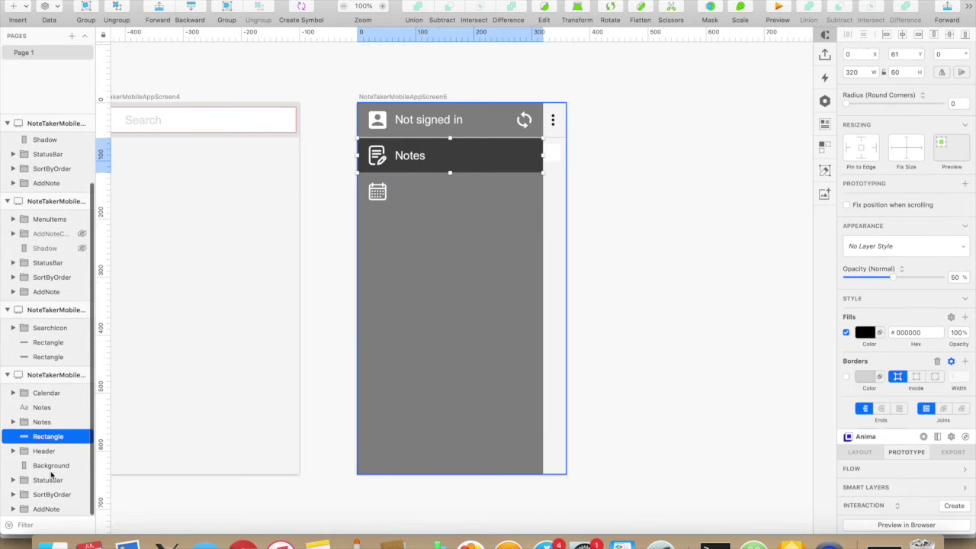
click(13, 410)
click(42, 469)
key(super+d)
key(shift+Down)
key(shift+Down)
key(shift+Down)
key(shift+Down)
key(shift+Down)
key(shift+Down)
key(shift+Down)
key(Up)
key(Up)
key(Up)
key(Up)
key(Up)
key(Up)
key(Up)
key(Up)
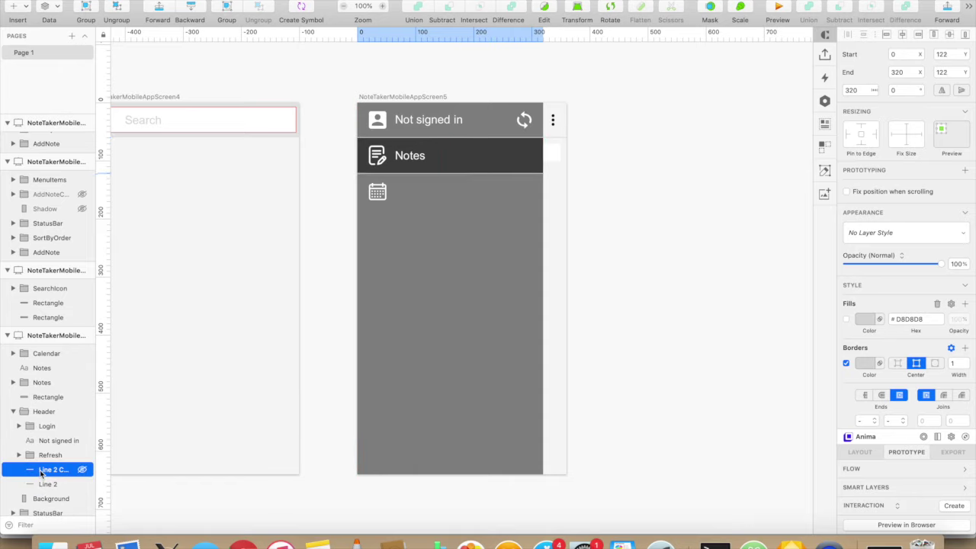
Step: Duplicate the divider below the Notes row and move the copy to Y 181, beneath the Calendar icon
key(super+d)
key(shift+Down)
key(shift+Down)
key(shift+Down)
key(shift+Down)
key(shift+Down)
key(shift+Down)
key(Up)
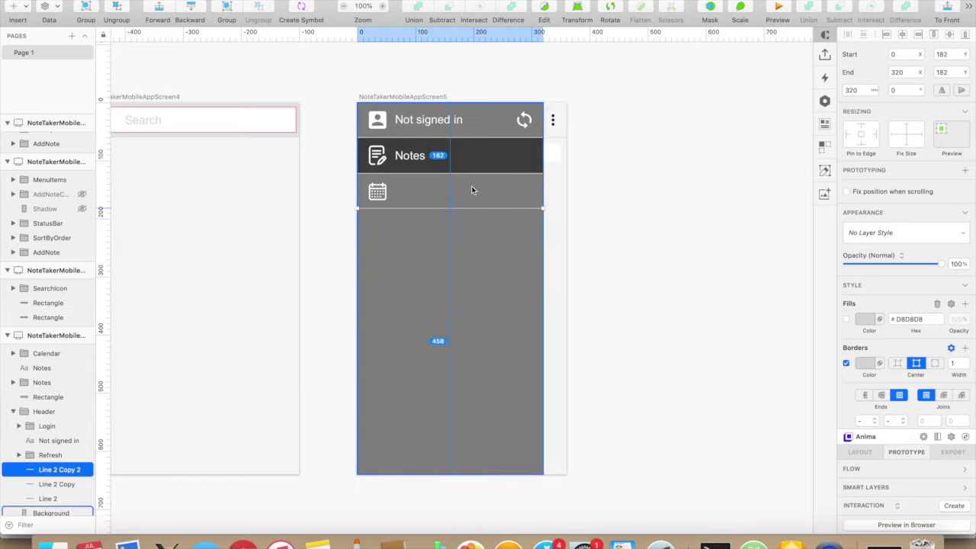
Step: Check the divider positions and nudge the Calendar icon to Y 137
click(464, 175)
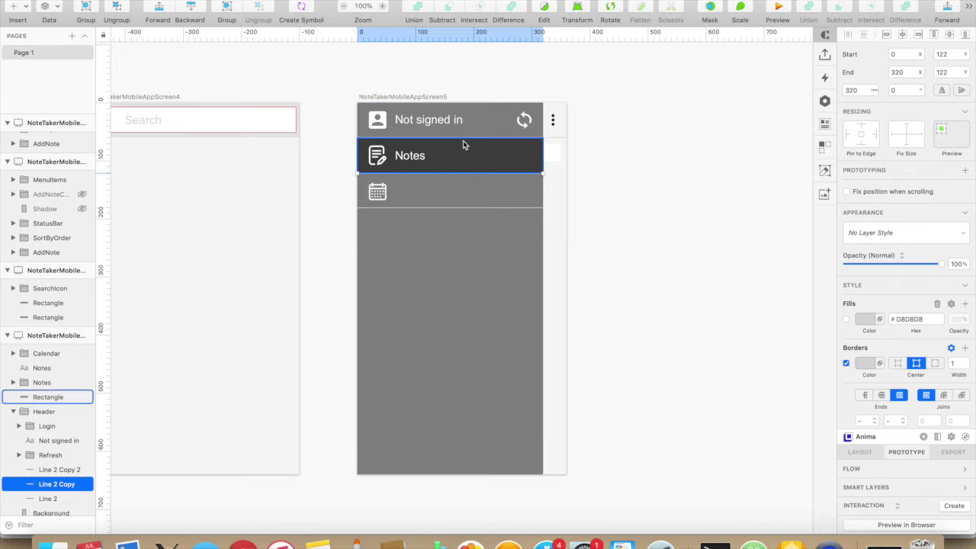
click(619, 143)
click(378, 191)
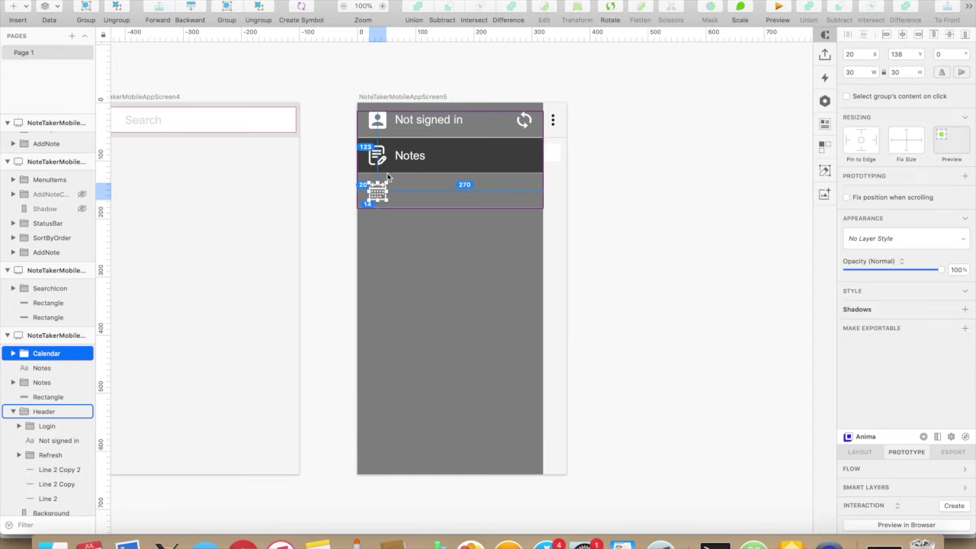
click(613, 194)
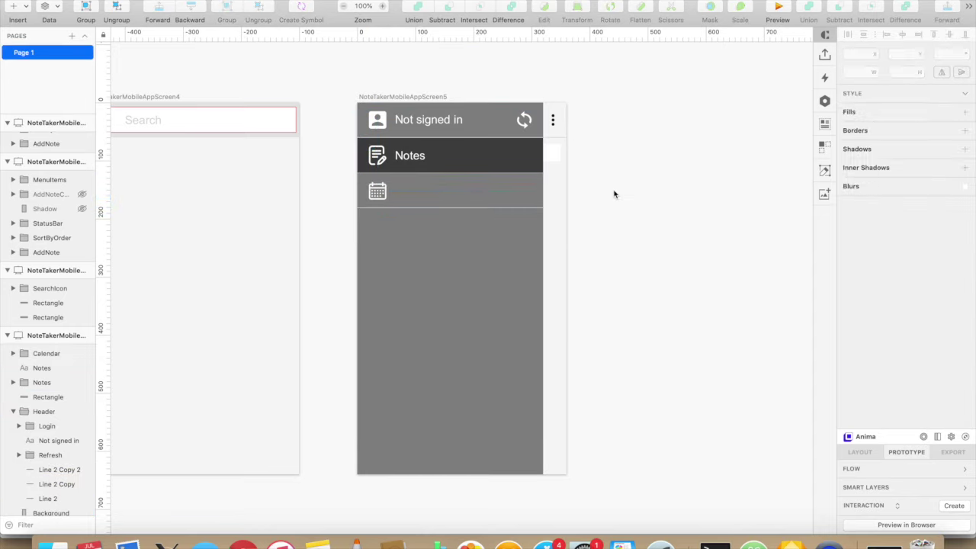
Step: Add a "Calendar" text label at X 65, Y 140 and check its alignment with the row icons
drag(397, 183, 465, 196)
text(Calendar)
key(Escape)
key(alt)
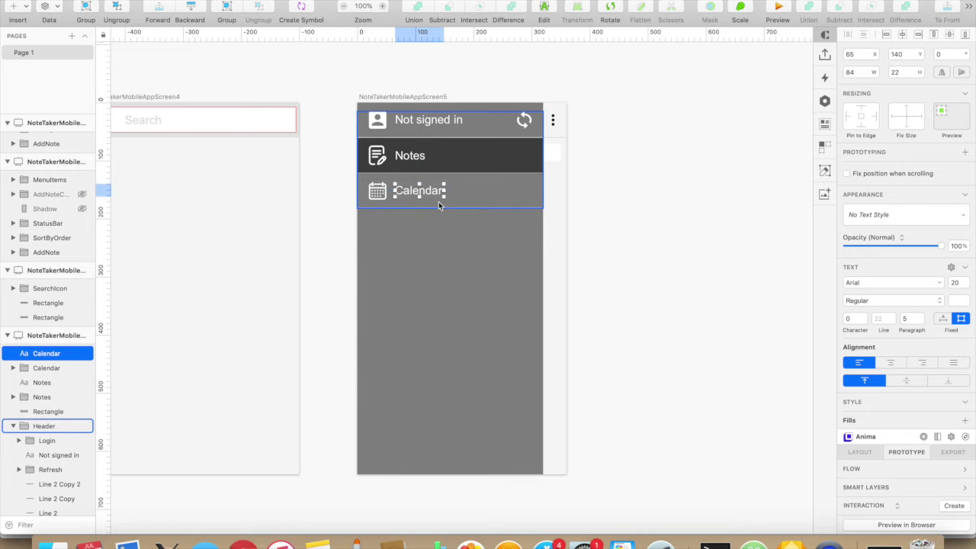
click(411, 223)
click(395, 197)
click(384, 158)
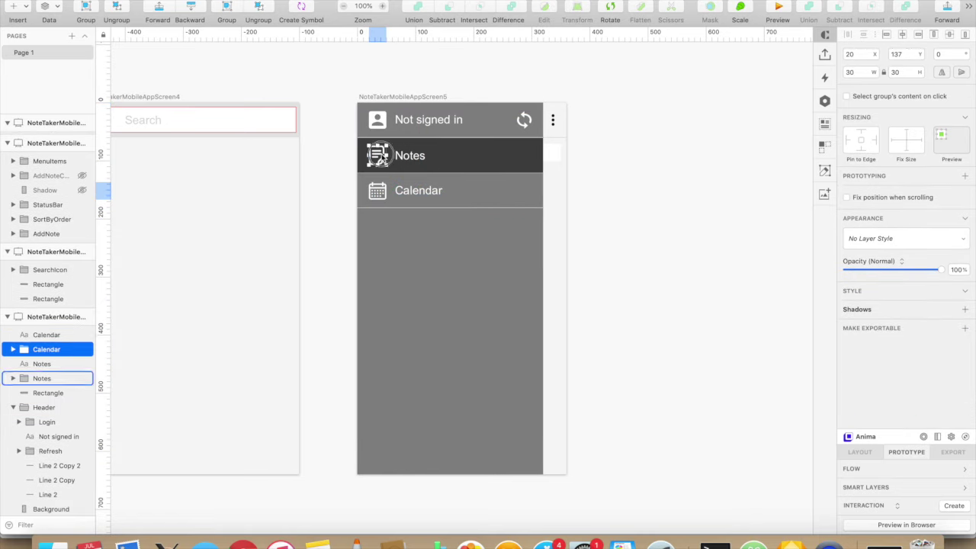
click(407, 228)
Step: Duplicate the divider beneath the Calendar row and move the copy one row further down
click(420, 208)
double_click(420, 207)
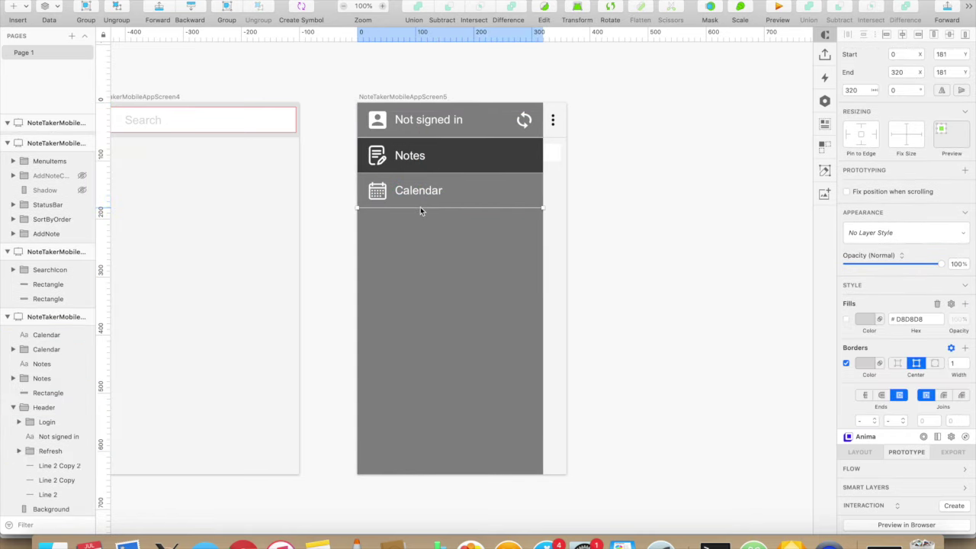
key(super+d)
click(420, 219)
Step: Insert the Archive icon from Finder onto the side panel
key(super+Tab)
mouse_move(544, 179)
mouse_down()
mouse_move(381, 229)
mouse_move(373, 222)
mouse_up()
text(30)
key(Tab)
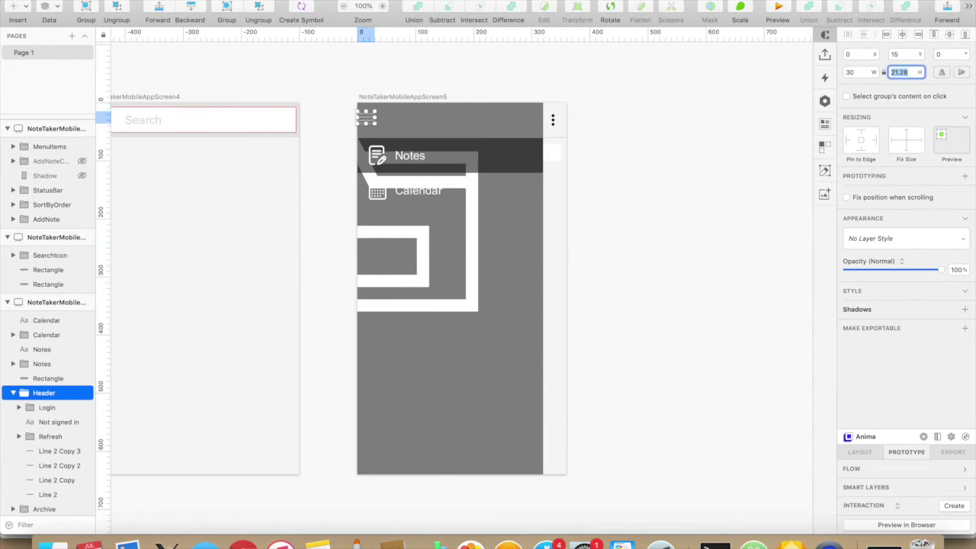
key(super+z)
Step: Set the Archive icon's width to 30, place it below the Calendar icon at X 20, Y 195 and check its spacing to the dividers
click(460, 294)
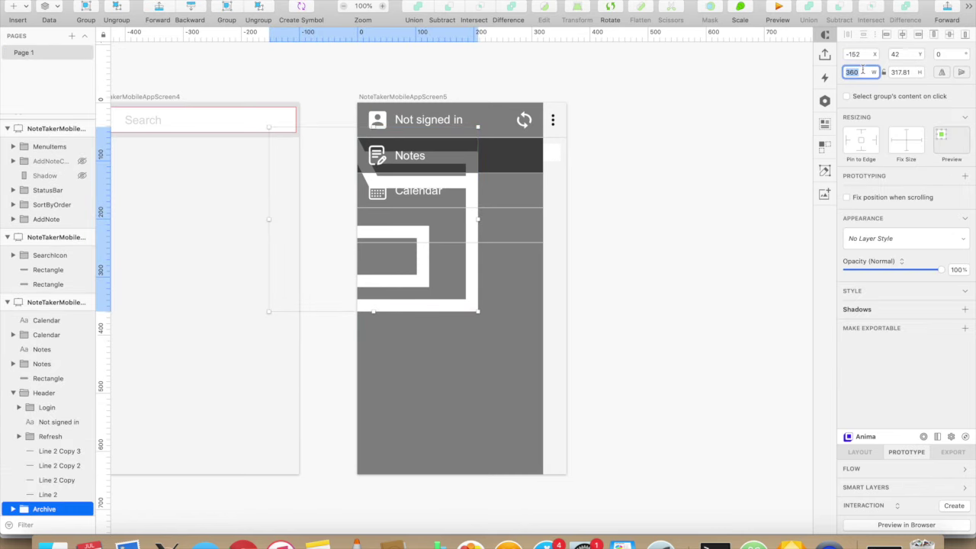
text(30)
key(Return)
drag(277, 140, 377, 227)
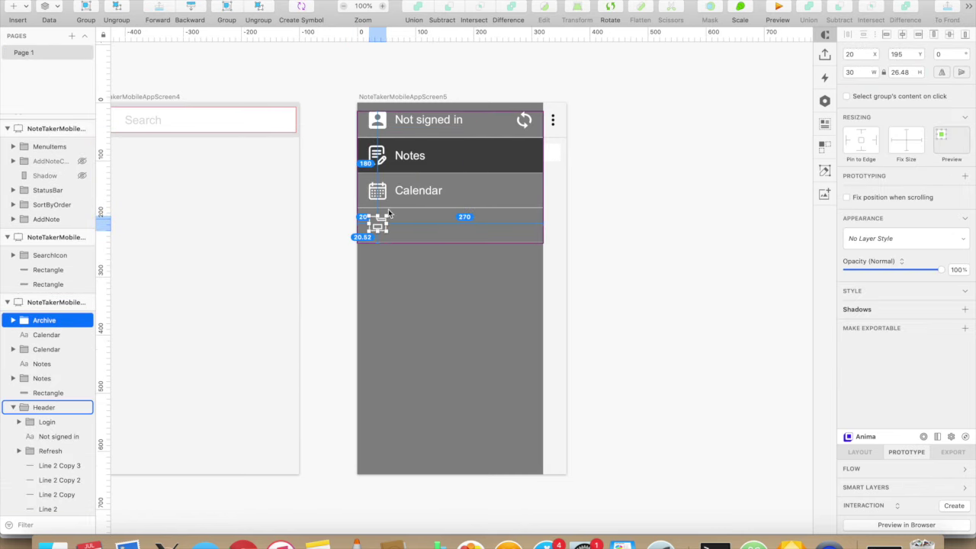
click(392, 208)
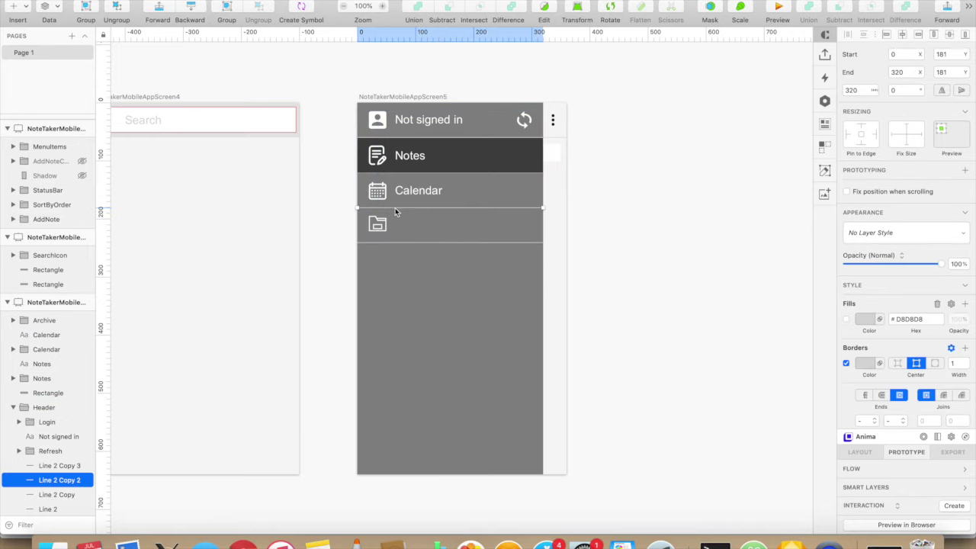
click(383, 243)
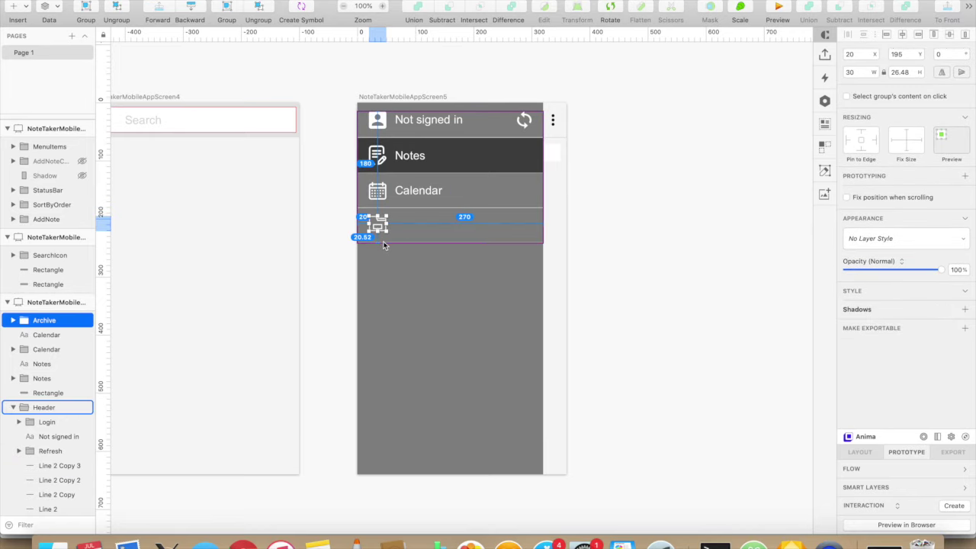
Step: Nudge the Archive icon down to sit 17 px below the divider under Calendar, vertically centred in its row
click(394, 214)
click(394, 211)
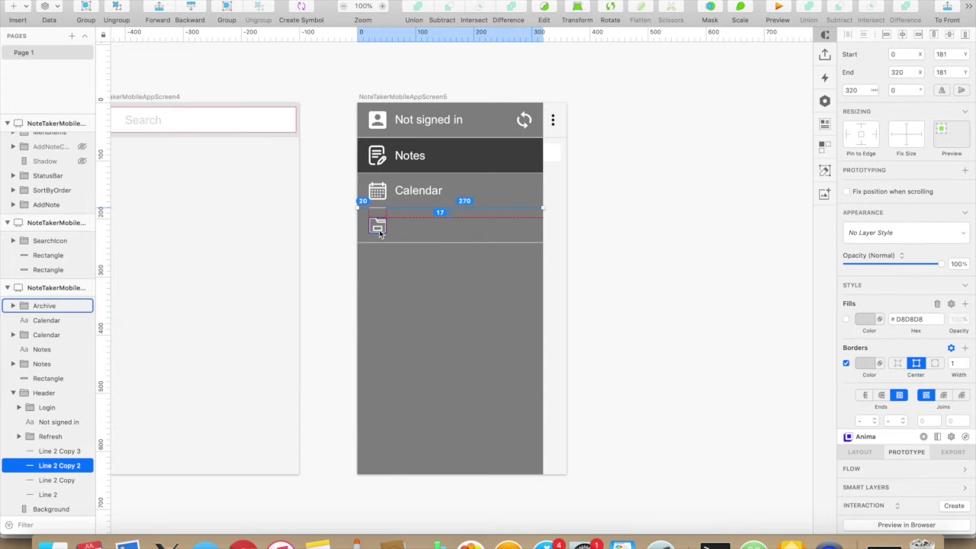
click(384, 242)
click(432, 231)
click(379, 228)
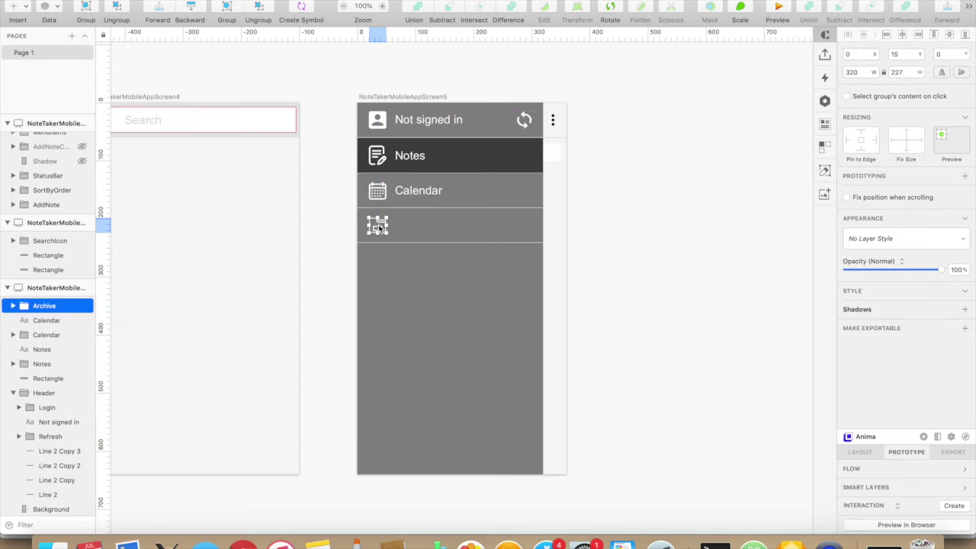
Step: Duplicate the Calendar label to X 65, Y 200, change the copy's text to "Archive" and narrow its box to 70
click(415, 188)
key(super+d)
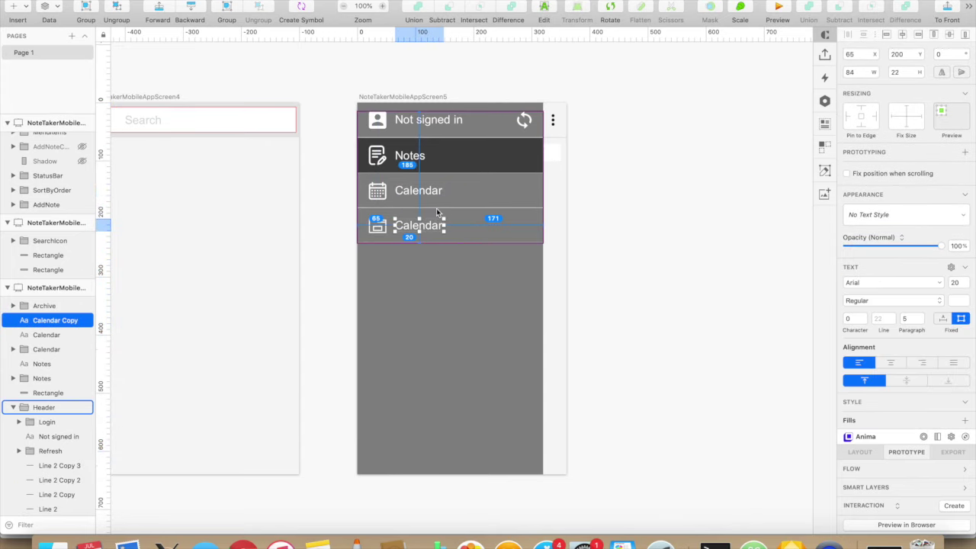
double_click(413, 224)
click(413, 283)
click(430, 229)
drag(444, 225, 436, 226)
click(423, 233)
click(420, 226)
Step: Move the lowest divider out of the Header group, name it Divider and group it with the Archive icon and label as Archive
scroll(44, 278, down, 2)
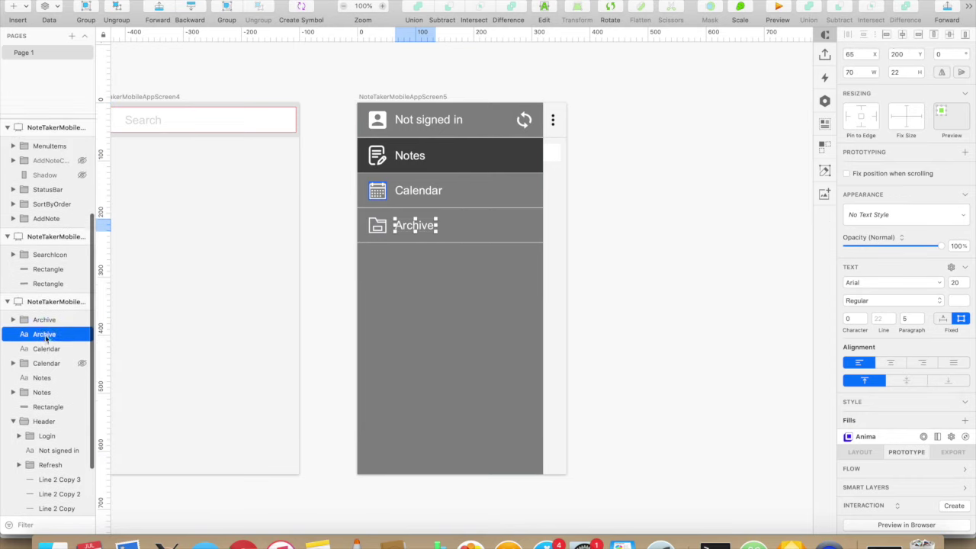
click(13, 356)
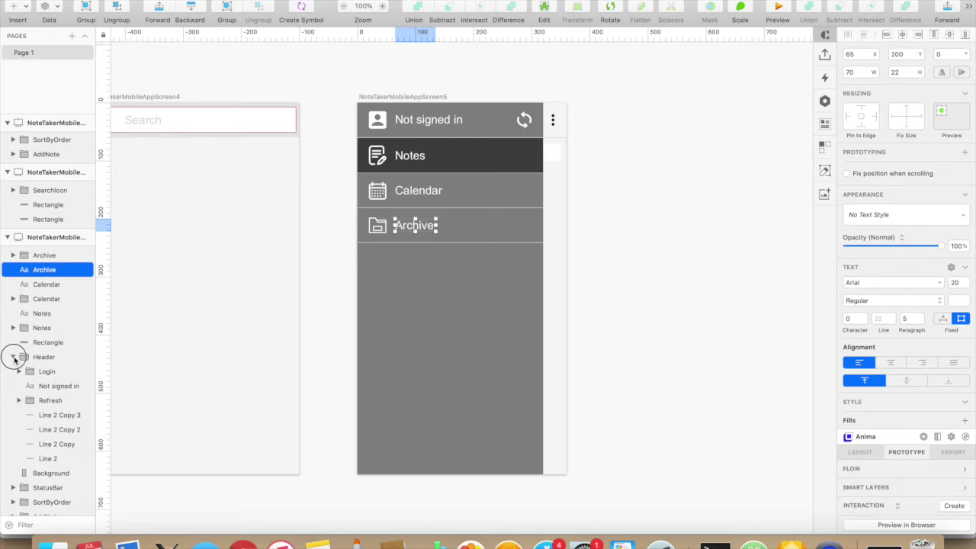
click(14, 452)
drag(62, 414, 53, 276)
double_click(53, 277)
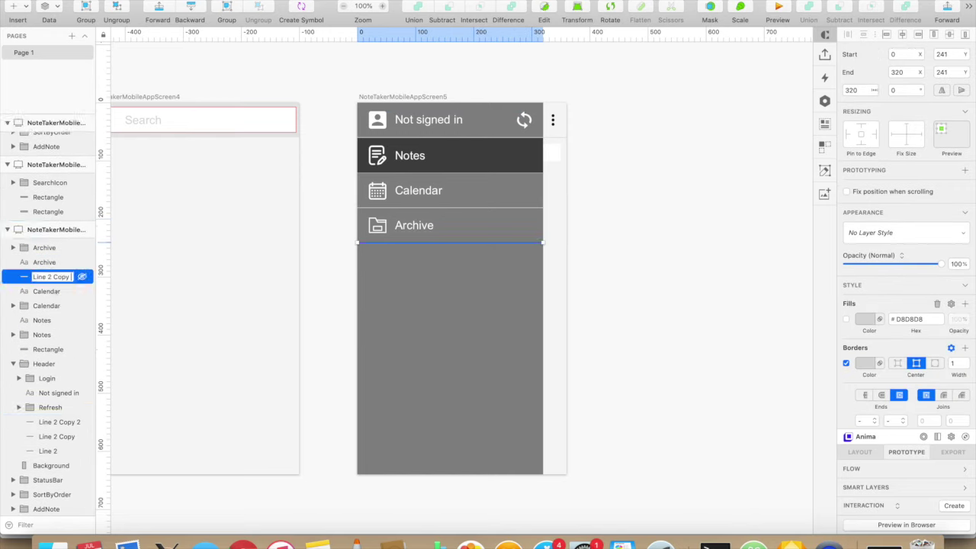
shift+click(44, 261)
key(super+g)
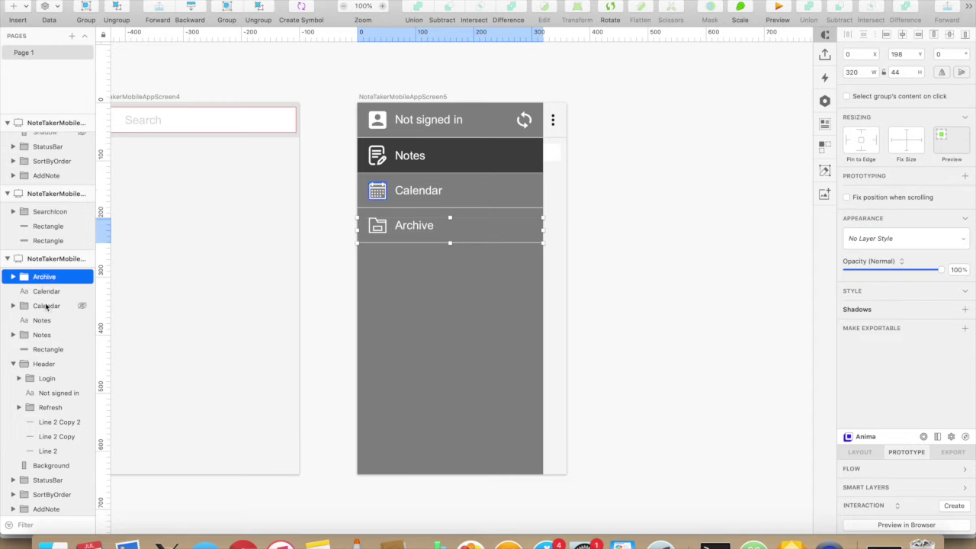
Step: Move the divider beneath Calendar out of the Header group and group it with the Calendar icon and label as Calendar
click(47, 306)
drag(55, 440, 47, 319)
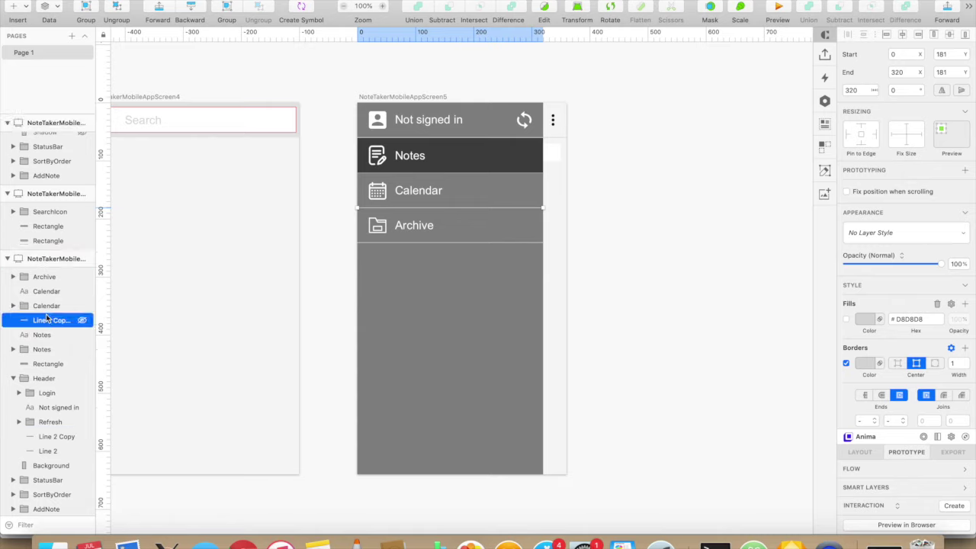
shift+click(46, 291)
key(super+g)
double_click(42, 320)
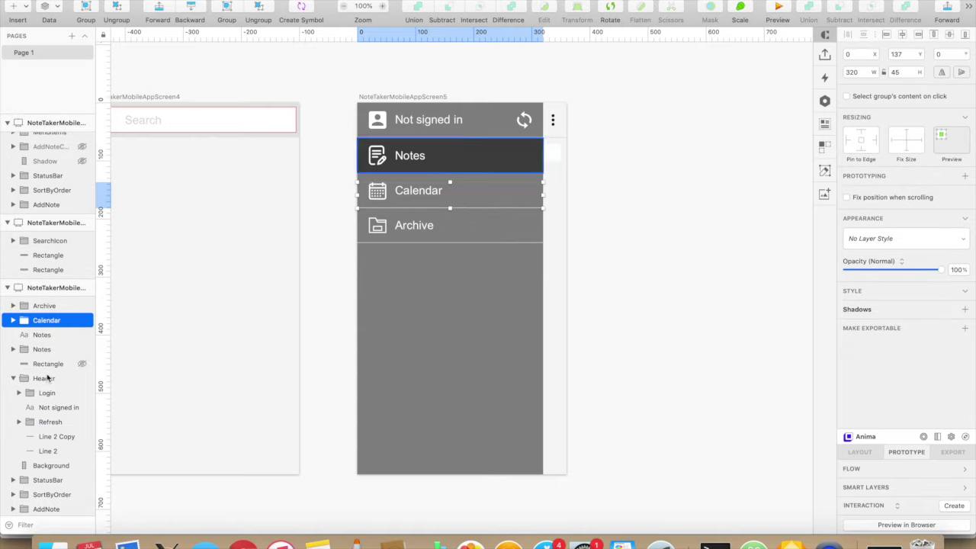
Step: Group the Notes label, icon, divider and highlight rectangle as Notes, naming the line Divider and the rectangle SelectedOption
drag(54, 440, 47, 363)
click(48, 378)
double_click(47, 364)
double_click(48, 378)
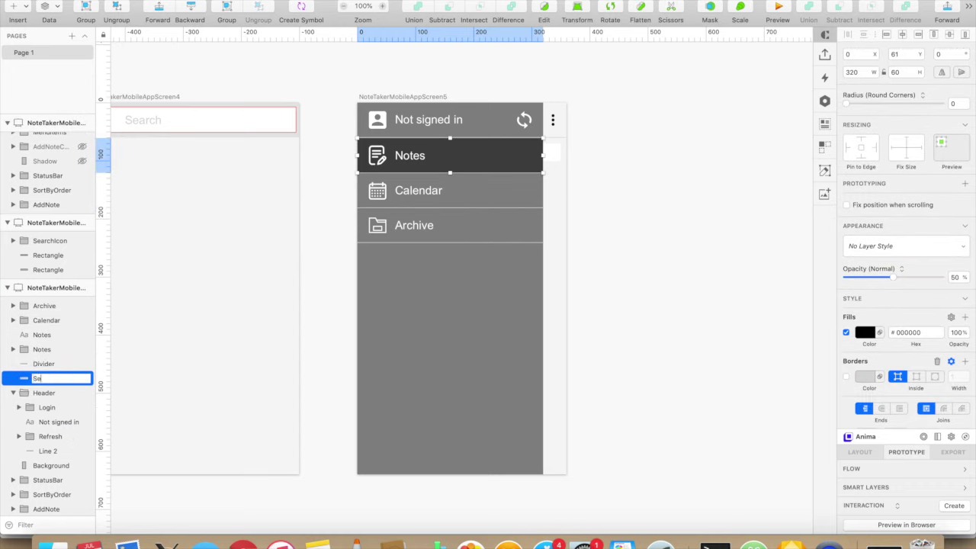
shift+click(45, 339)
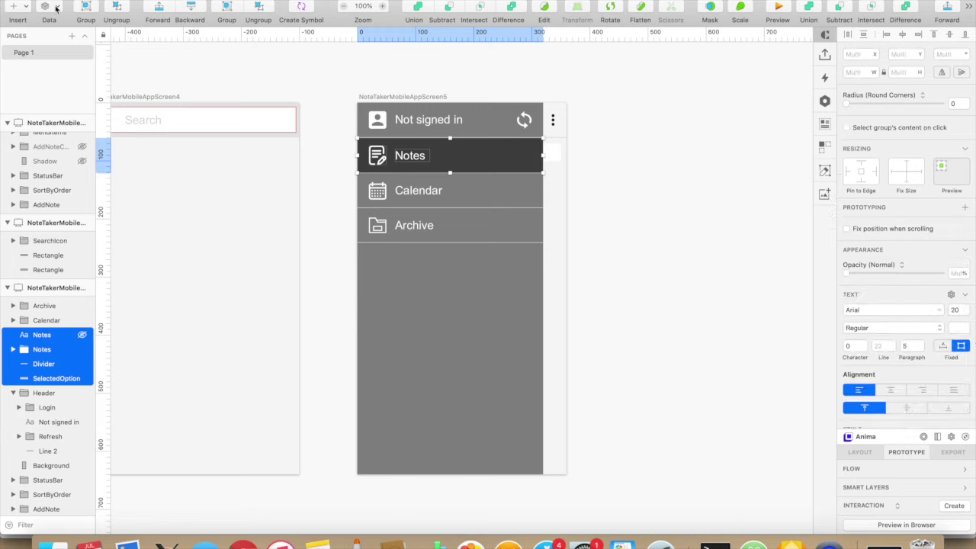
key(super+g)
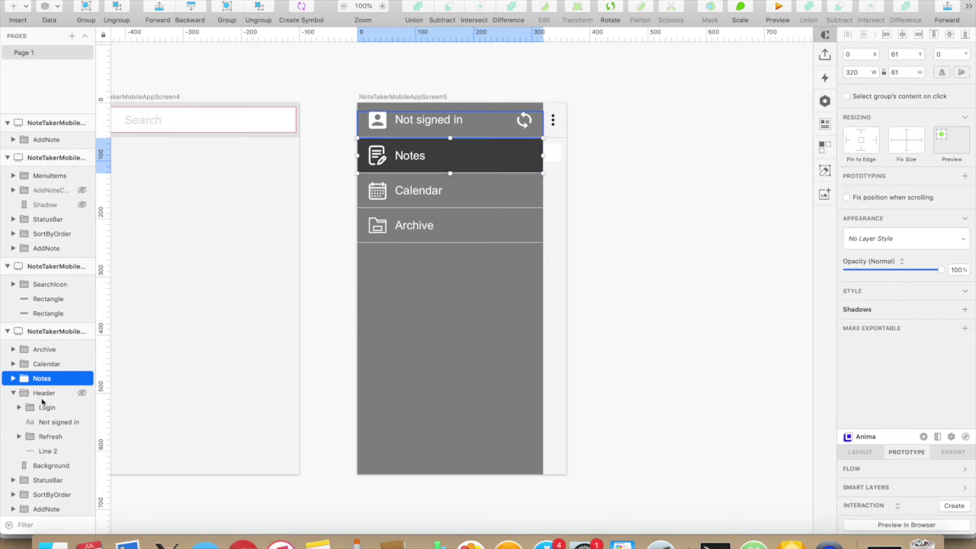
Step: Rename the Header group's line as Divider and reorder the layer groups as Header, Notes, Calendar, Archive
click(50, 451)
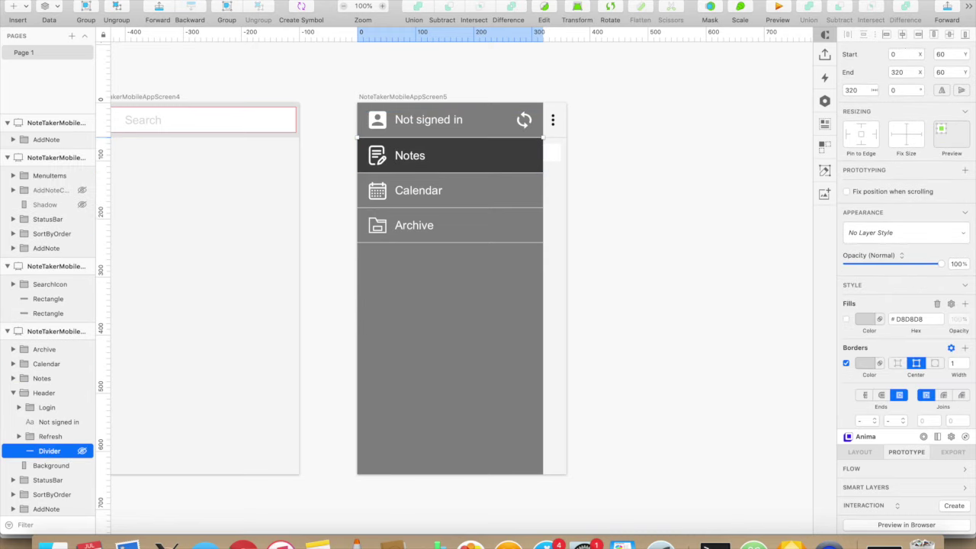
click(14, 394)
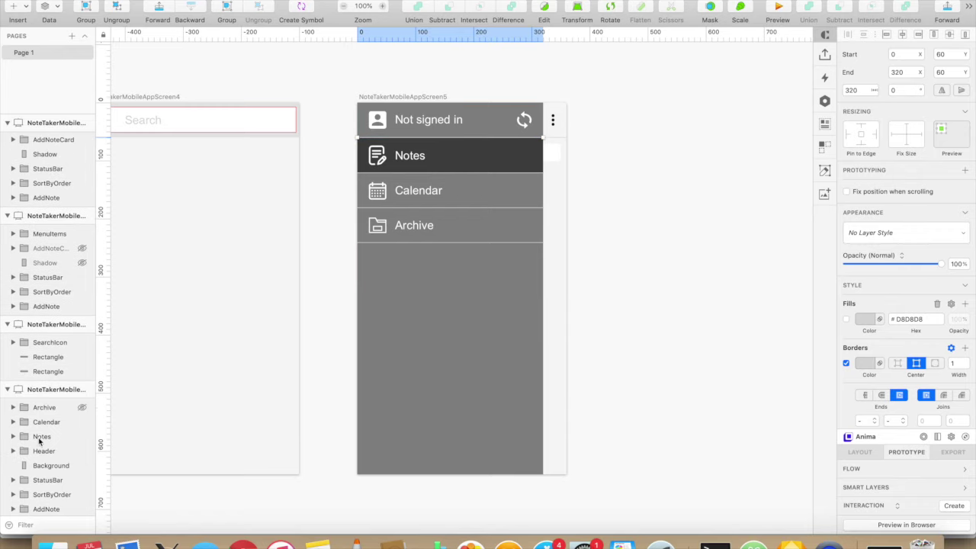
click(42, 451)
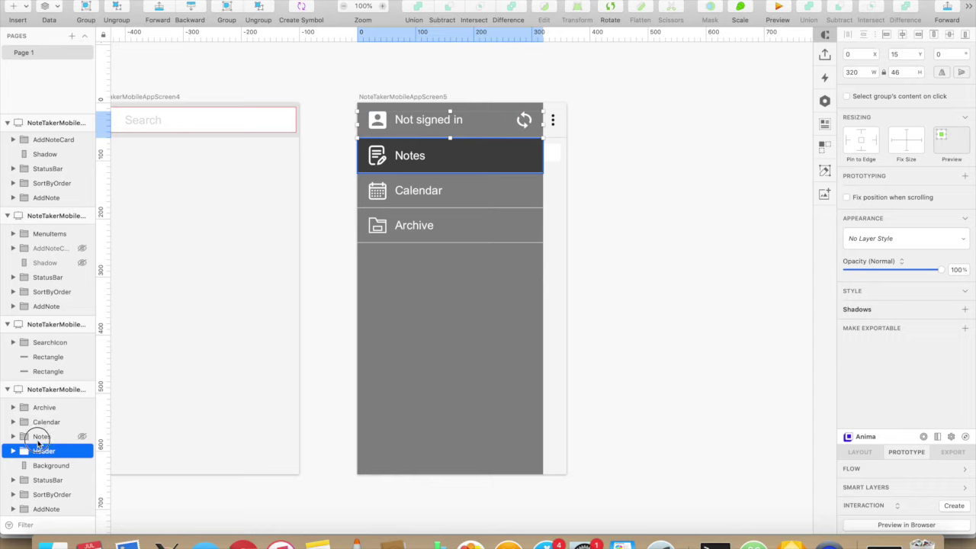
drag(41, 437, 44, 457)
drag(43, 408, 43, 459)
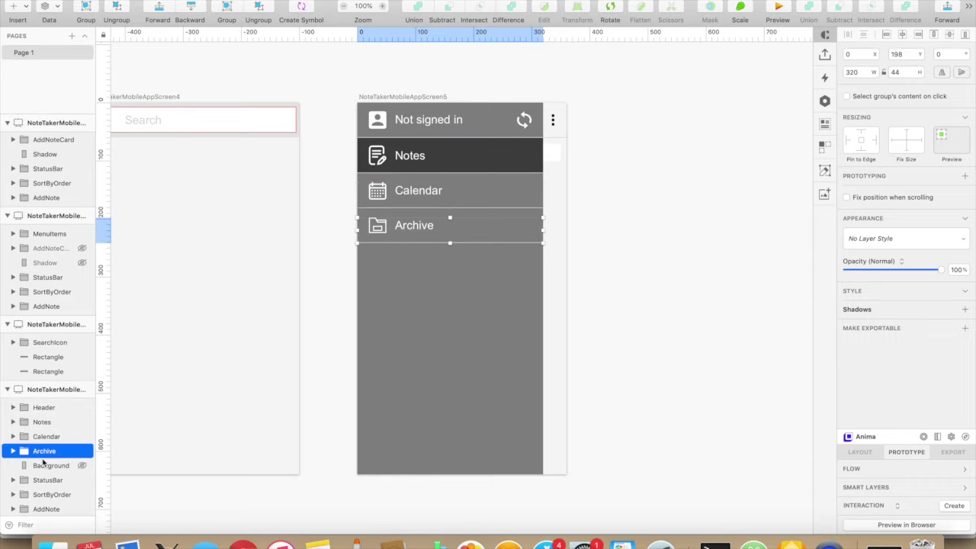
Step: Insert the Trash icon from Finder onto the side panel
click(434, 265)
key(super+Tab)
drag(545, 387, 395, 293)
Step: Set the Trash icon's width to 30 and height to 35, and place it below the Archive icon at X 20, Y 257
click(885, 73)
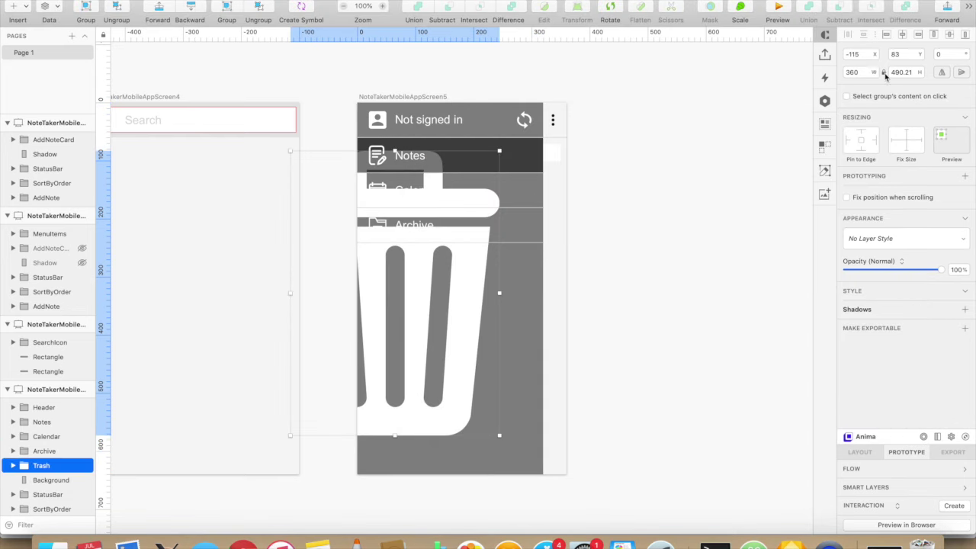
click(859, 72)
text(30)
key(Tab)
click(299, 163)
click(296, 164)
drag(296, 163, 376, 267)
text(35)
key(Return)
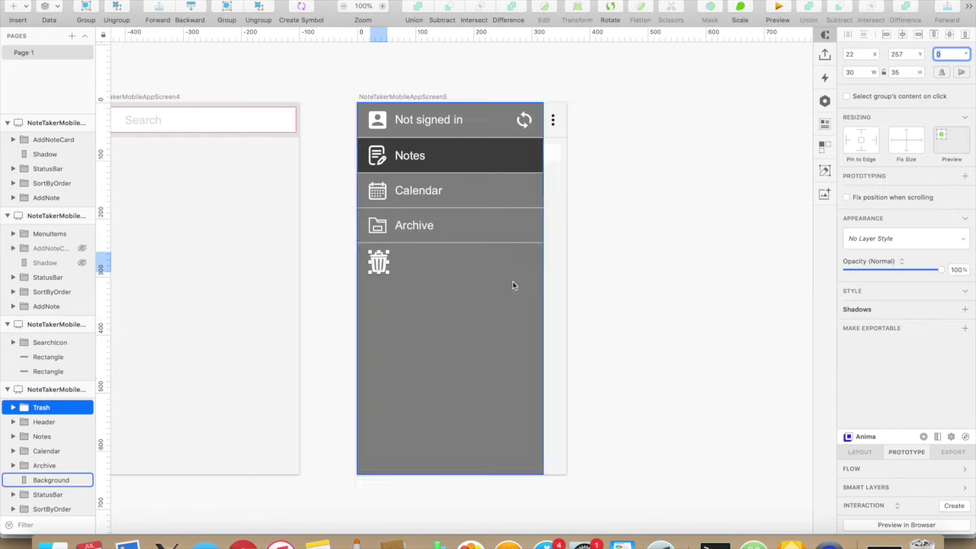
click(378, 266)
click(378, 263)
key(alt+Left)
key(alt+Left)
Step: Duplicate the divider beneath the Archive row and move the copy down to Y 301
click(403, 244)
click(402, 243)
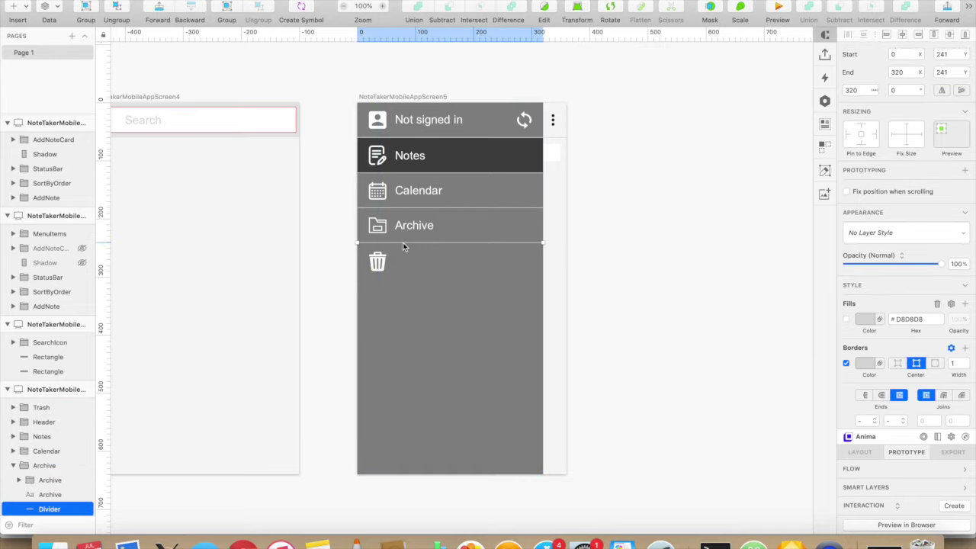
key(super+d)
key(shift+Down)
key(shift+Down)
key(shift+Down)
key(shift+Down)
key(shift+Down)
key(shift+Down)
key(shift+Down)
key(shift+Down)
key(shift+Up)
key(alt)
key(shift+Up)
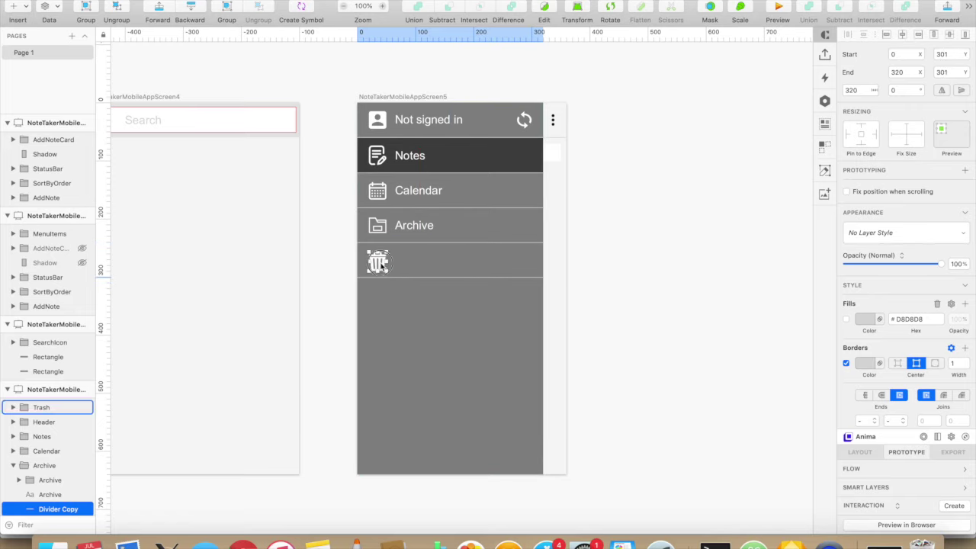
Step: Check the Trash icon's spacing to its dividers and adjust it to Y 255 with a height of 33
click(379, 265)
key(alt)
double_click(390, 243)
key(alt)
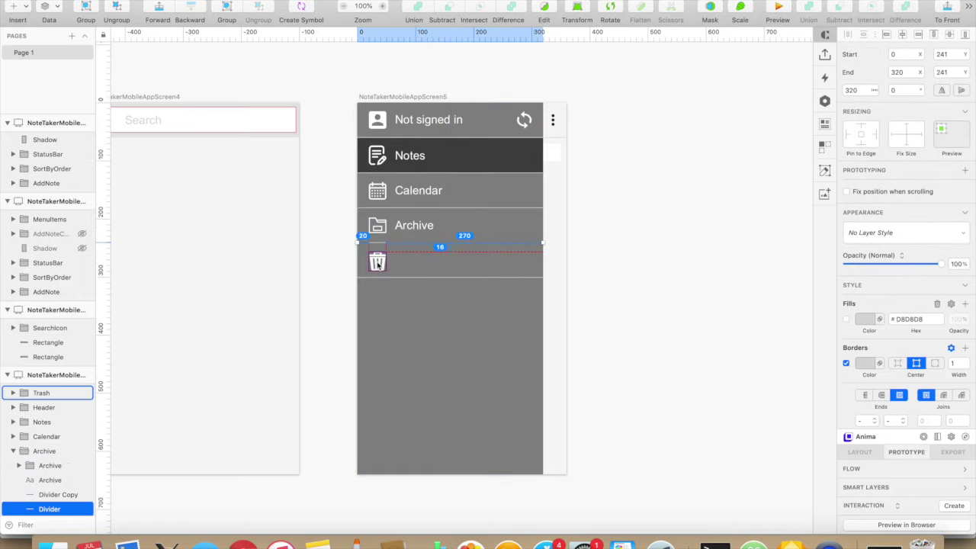
click(378, 265)
key(alt)
key(Up)
key(Up)
click(397, 244)
double_click(397, 244)
click(370, 261)
Step: Duplicate the Archive label and place the copy beside the Trash icon at X 65, Y 260
click(414, 224)
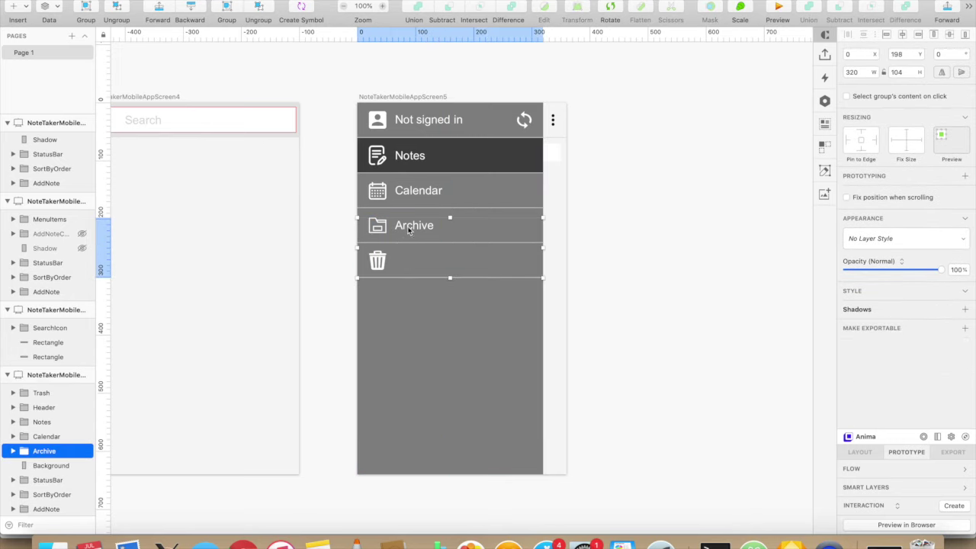
double_click(414, 224)
key(super+d)
key(shift+Down)
key(shift+Down)
key(shift+Down)
key(shift+Down)
key(shift+Down)
key(shift+Down)
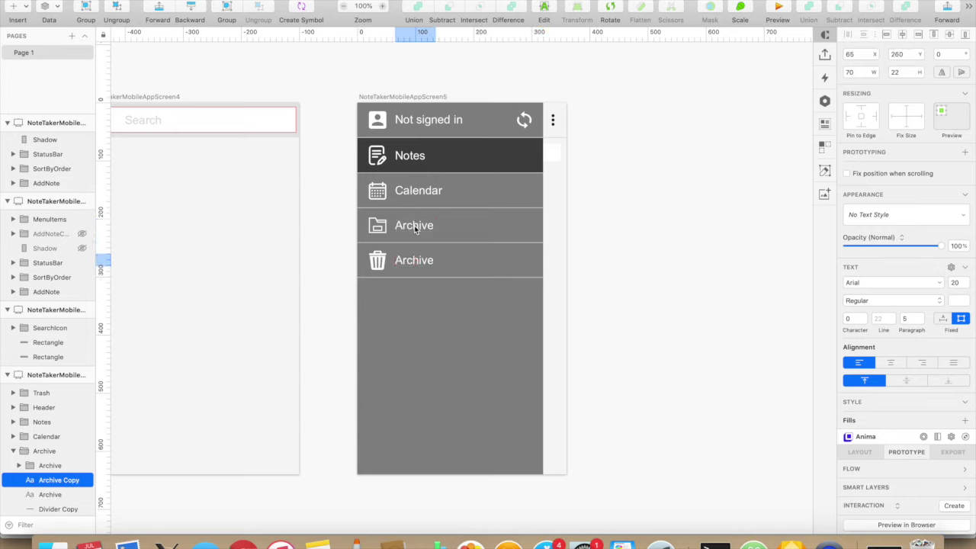
Step: Change the copied label's text to "Trash Can" and widen its box to 95 so it fits on one line
double_click(408, 260)
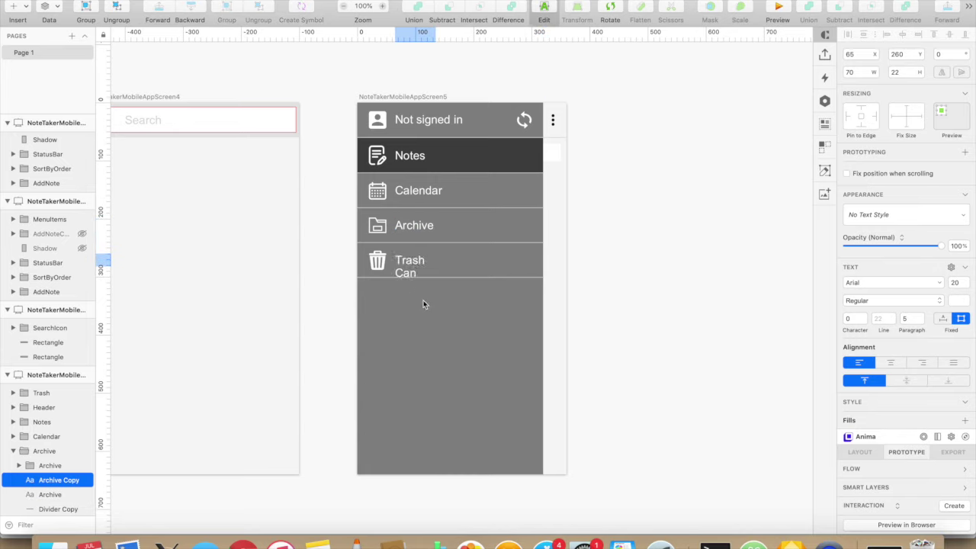
click(425, 304)
double_click(418, 263)
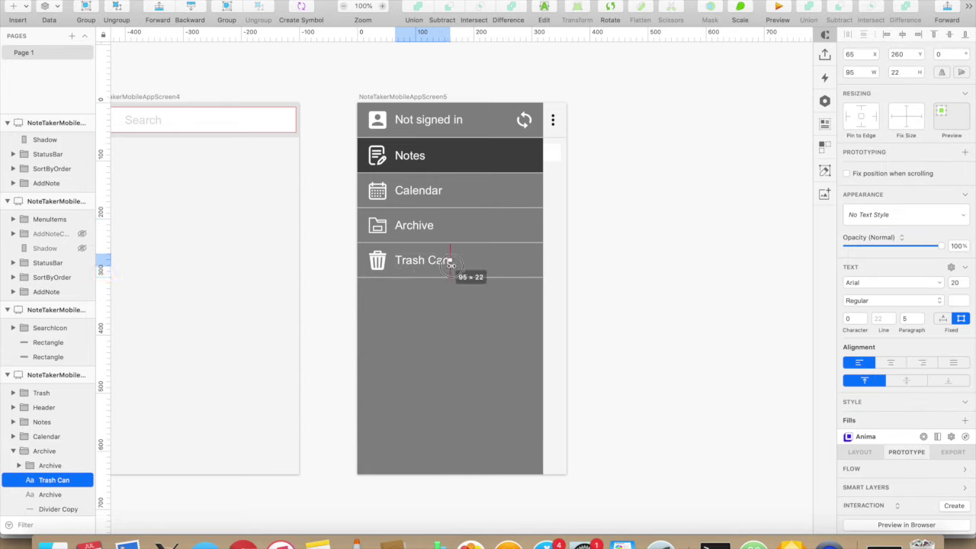
click(450, 263)
Step: Move the Trash Can label and the copied divider out of the Archive group beneath the Trash icon layer, renaming the line Divider
click(42, 393)
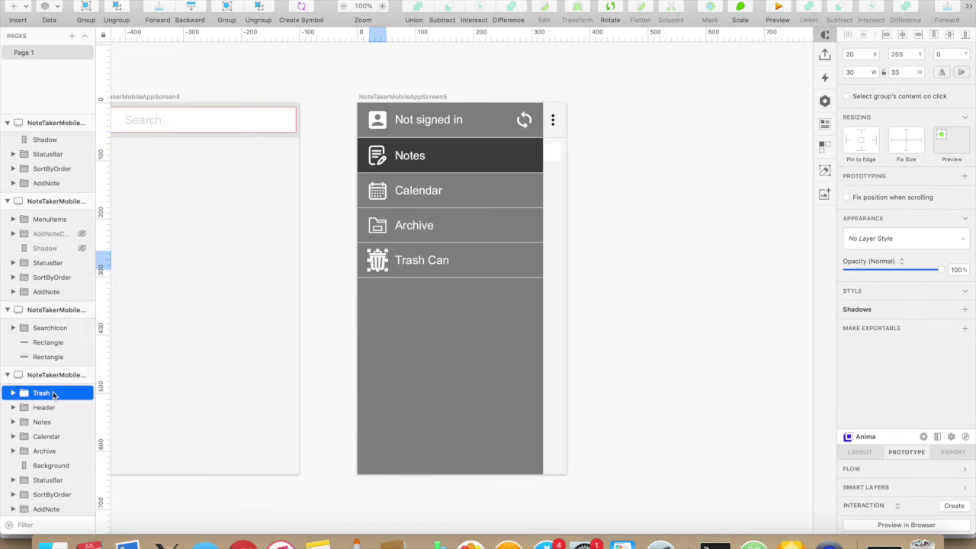
click(425, 260)
click(13, 451)
scroll(24, 446, down, 5)
drag(42, 407, 39, 332)
drag(53, 436, 45, 350)
double_click(58, 349)
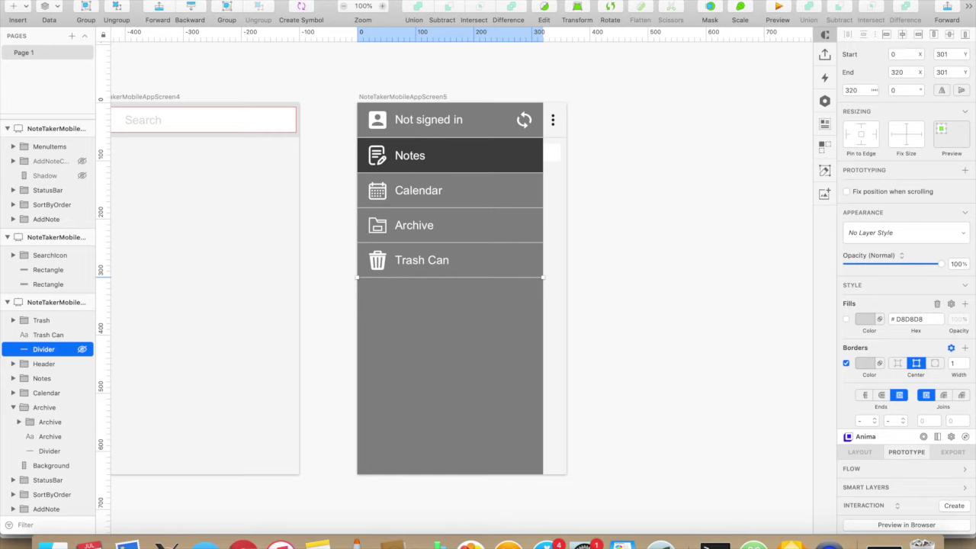
Step: Group the Trash icon, Trash Can label and Divider as Trash, and place the group below Archive in the layer order
shift+click(41, 320)
key(super+g)
double_click(42, 349)
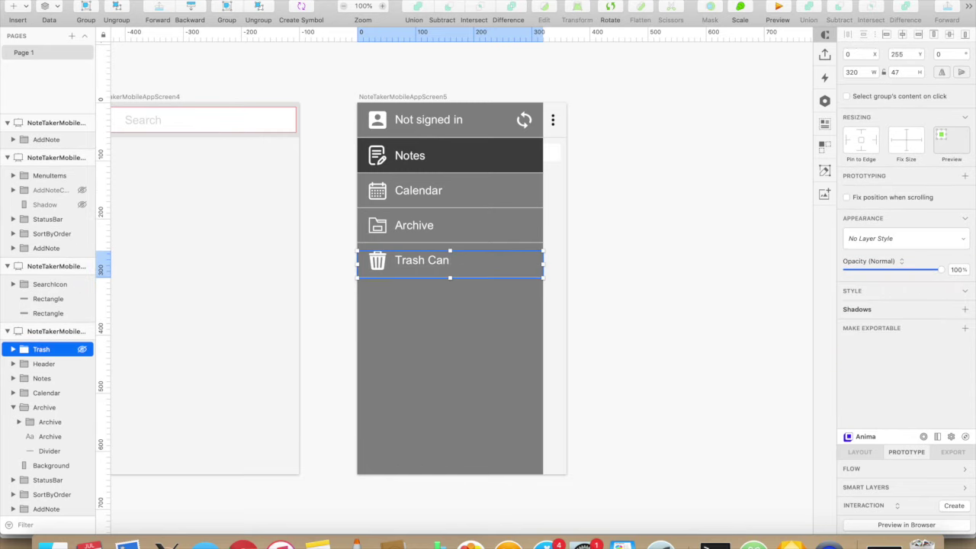
click(13, 408)
drag(39, 392, 38, 457)
Step: Insert the Search icon from Finder onto the side panel
click(382, 321)
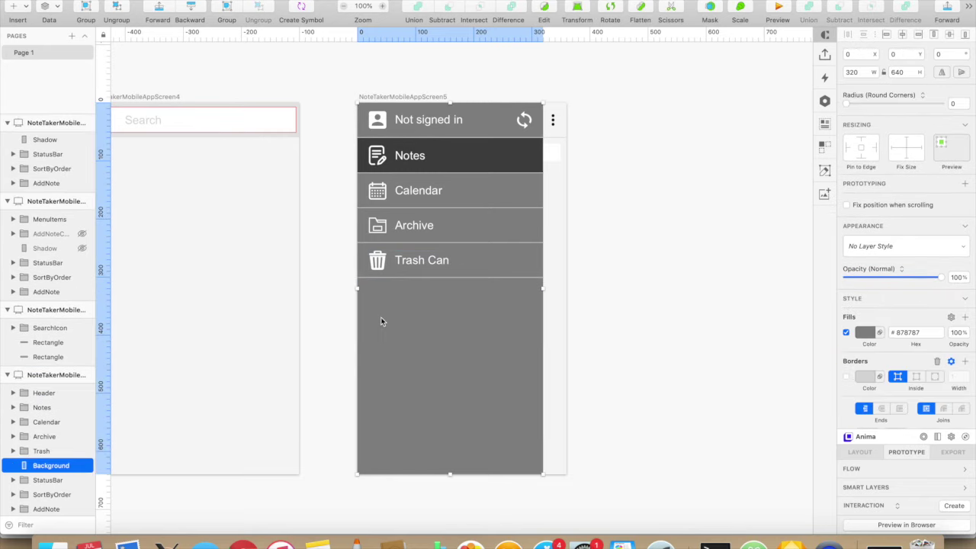
key(super+Tab)
drag(544, 322, 394, 326)
Step: Set the Search icon's width to 30 and place it below the Trash icon at Y 320
click(396, 327)
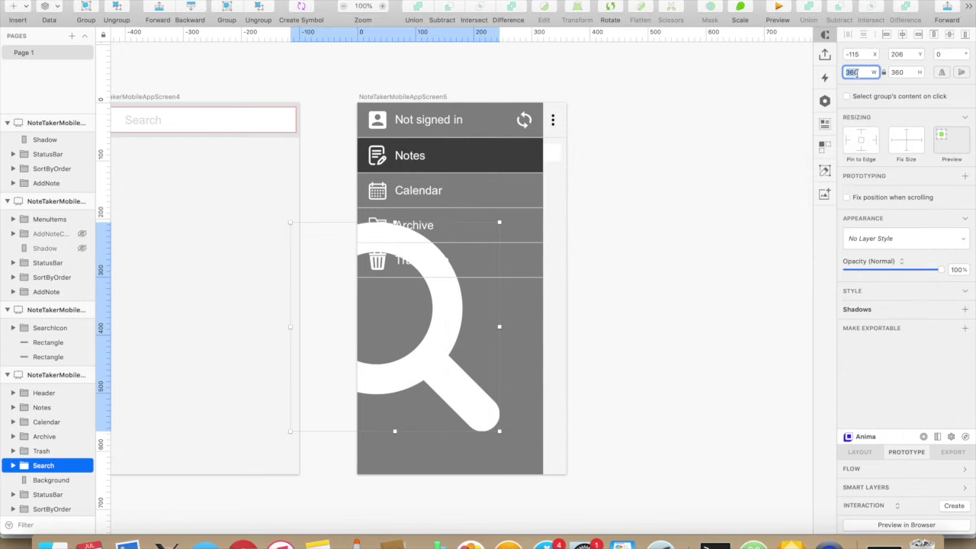
text(30)
key(Return)
drag(298, 227, 381, 297)
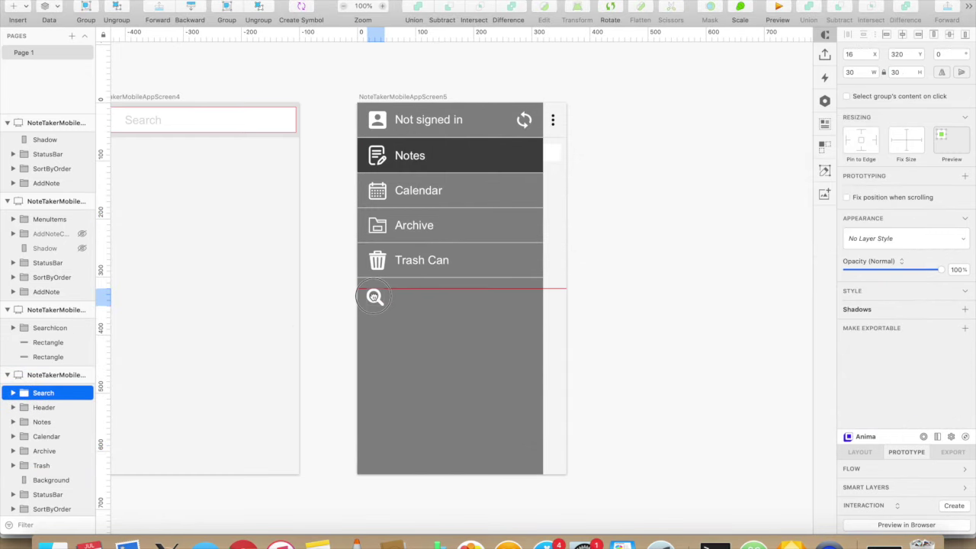
Step: Duplicate the divider beneath the Trash Can row and move the copy down below the Search icon
double_click(406, 276)
key(super+d)
key(shift+Down)
Step: Duplicate the Trash Can label beside the Search icon, change the copy's text to "Search" and narrow its box to fit
click(424, 263)
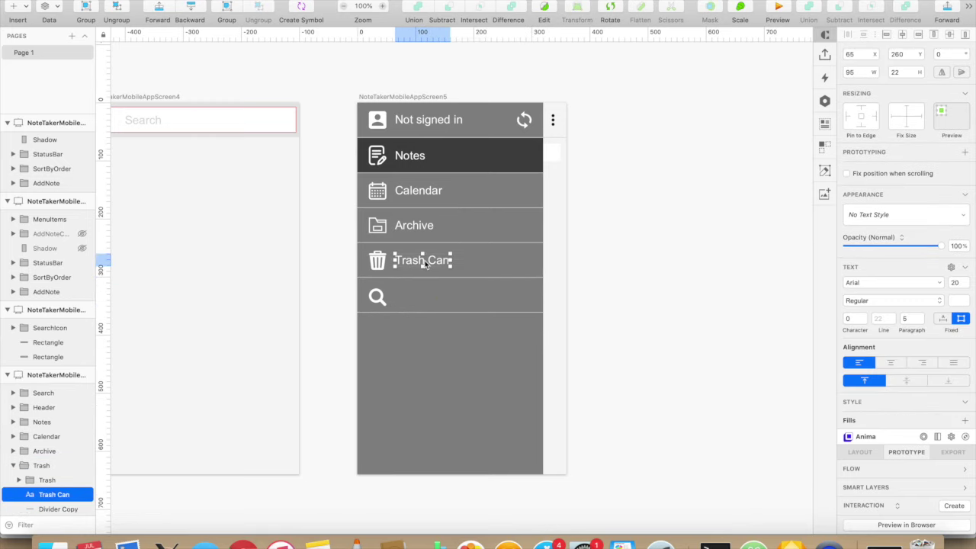
double_click(417, 300)
text(S)
key(Escape)
drag(450, 295, 431, 295)
click(378, 298)
key(alt)
Step: Move the Search label and the copied divider out of the Trash group beneath the Search icon layer, renaming the line Divider
scroll(52, 425, down, 1)
click(24, 452)
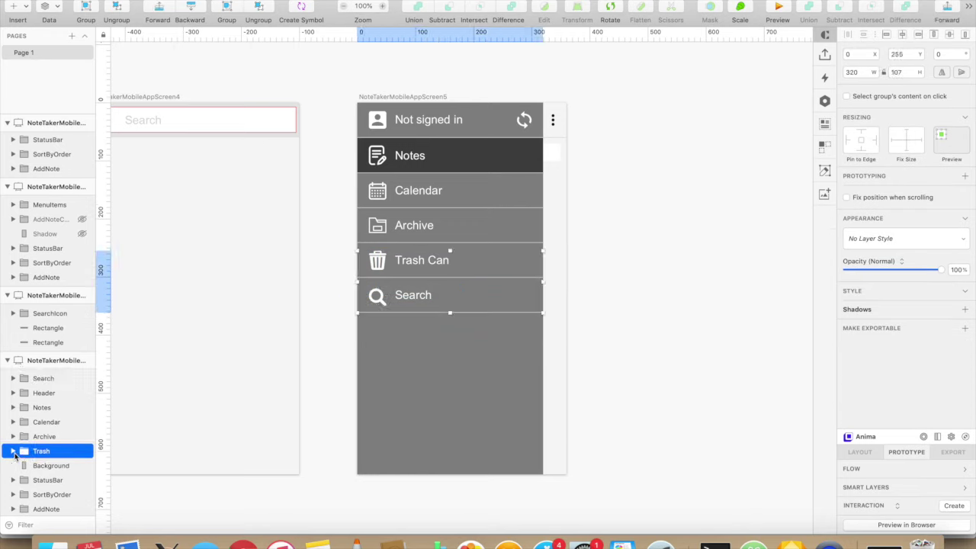
click(14, 451)
scroll(46, 450, down, 2)
click(55, 444)
drag(54, 428, 44, 334)
drag(54, 458, 46, 348)
double_click(47, 353)
Step: Group the Search icon, Search label and Divider, and name the group Search
shift+click(44, 326)
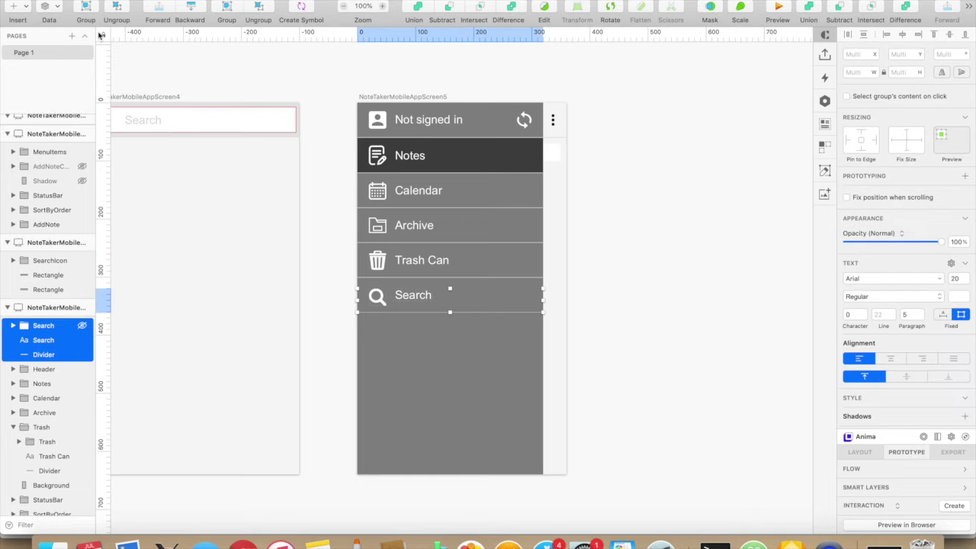
click(86, 9)
double_click(44, 333)
text(Search)
key(Return)
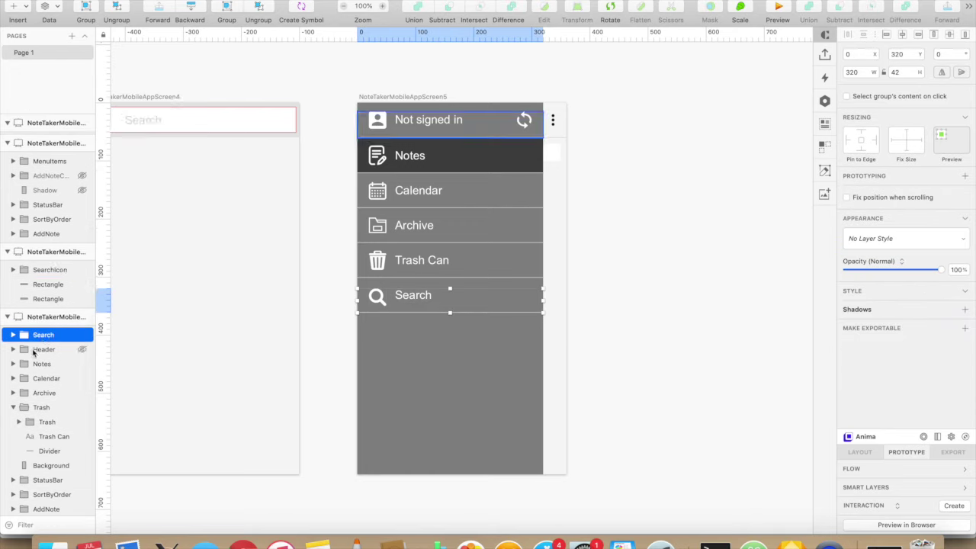
Step: Move the Search group beneath the Trash group in the layer order and collapse the Trash group
drag(44, 335, 43, 453)
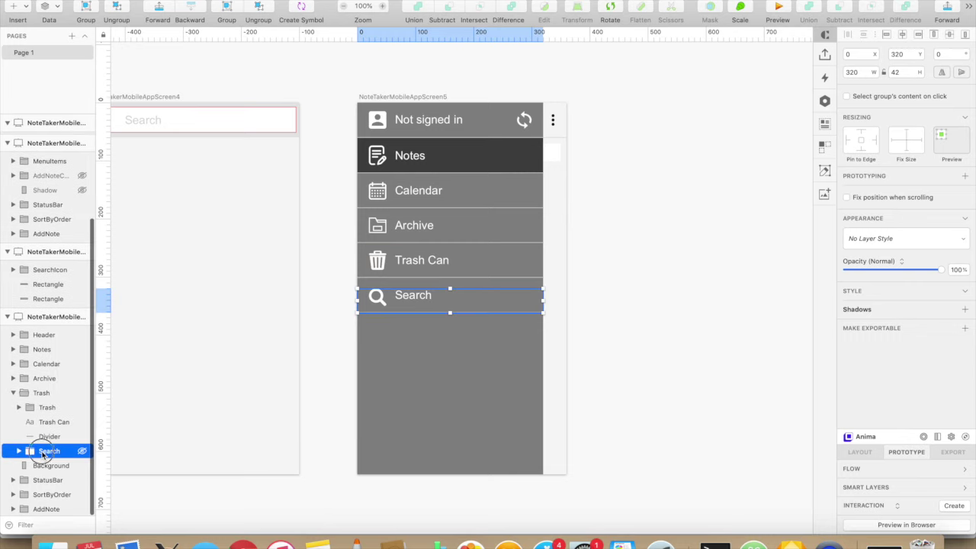
click(13, 392)
click(250, 312)
Step: Nudge the Search icon up within its row, checking its spacing against the Trash Can row
double_click(377, 298)
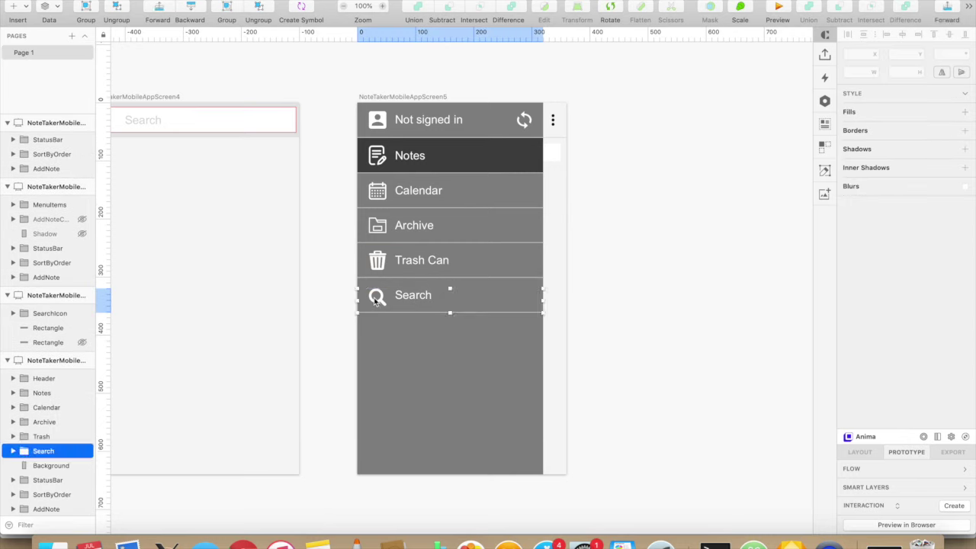
key(alt)
click(377, 260)
double_click(377, 296)
key(alt)
key(alt+Up)
key(alt+Up)
key(alt+Up)
key(Tab)
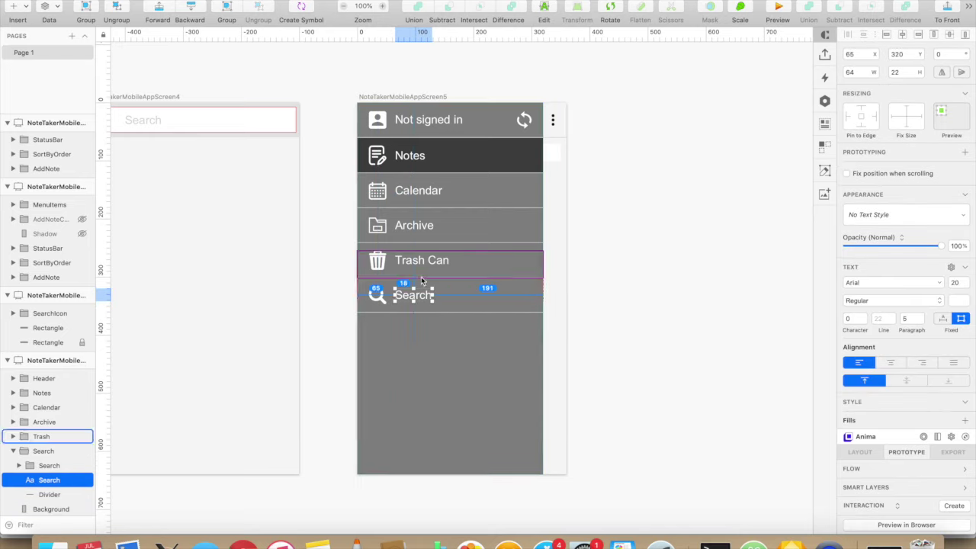
key(alt)
double_click(413, 263)
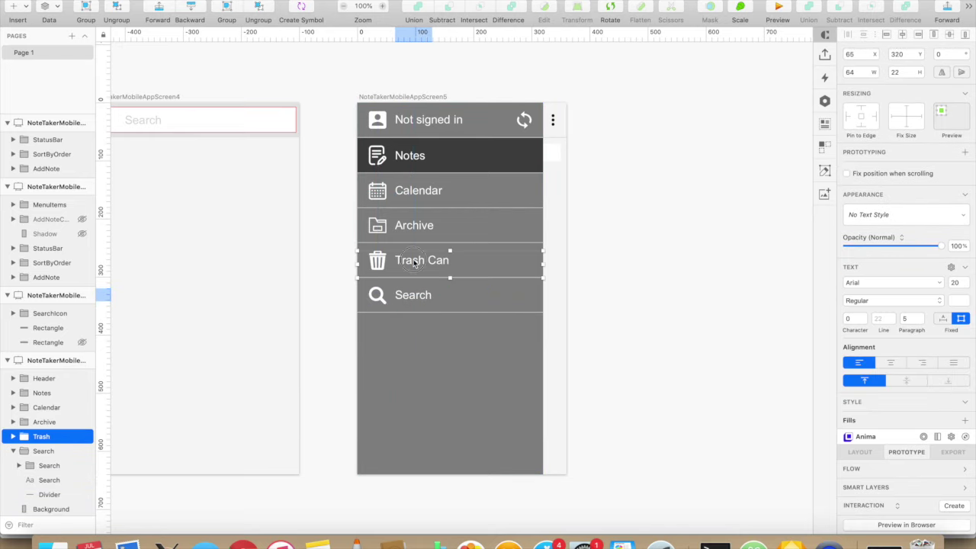
key(alt)
Step: Replace the divider beneath the Search row with a borderless separator rectangle 320 wide and 10 high at Y 362
click(412, 359)
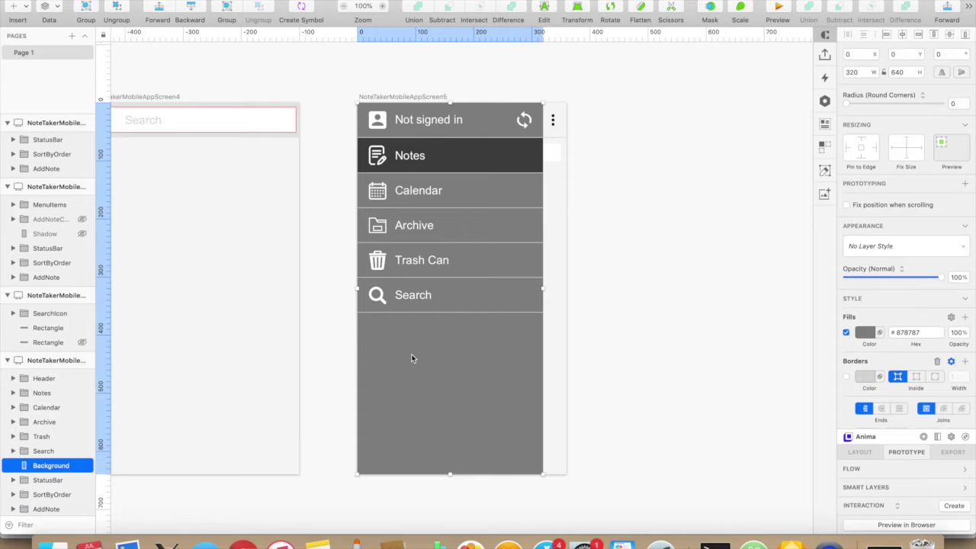
key(r)
mouse_move(358, 312)
mouse_down()
mouse_move(544, 324)
mouse_move(357, 315)
mouse_up()
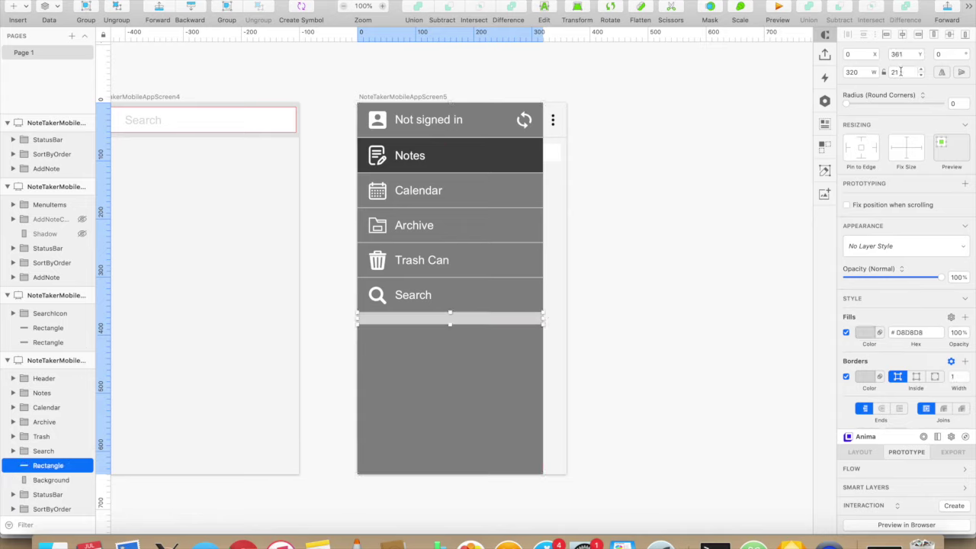
click(502, 311)
click(503, 312)
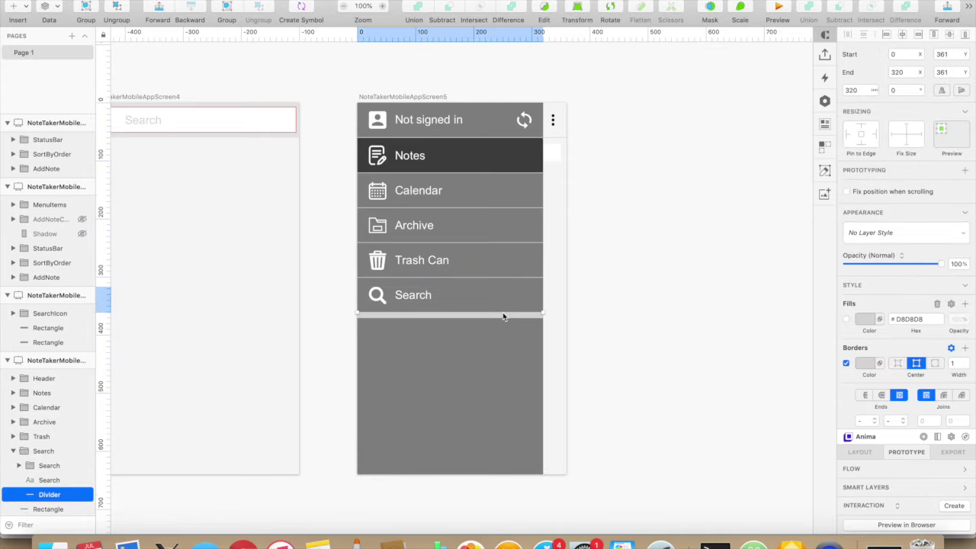
key(Down)
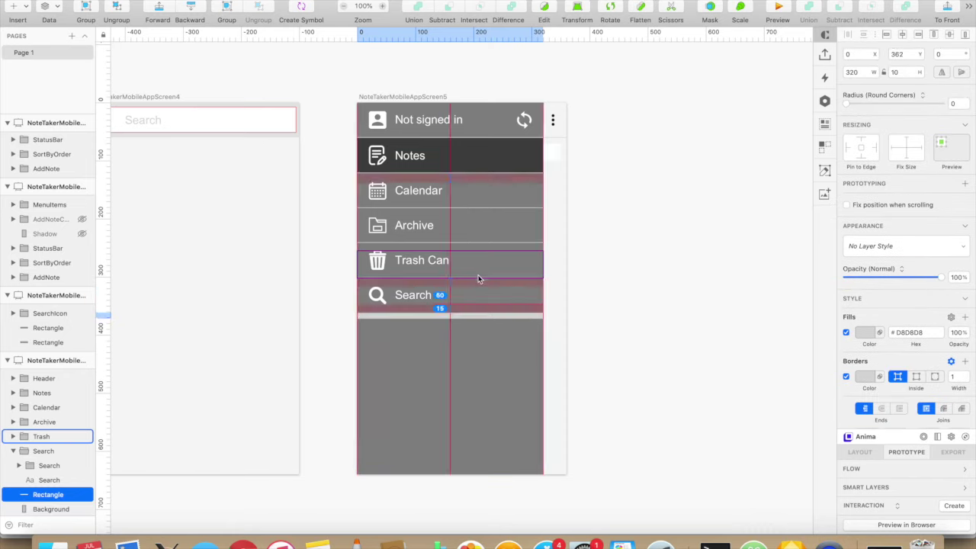
click(376, 302)
click(505, 313)
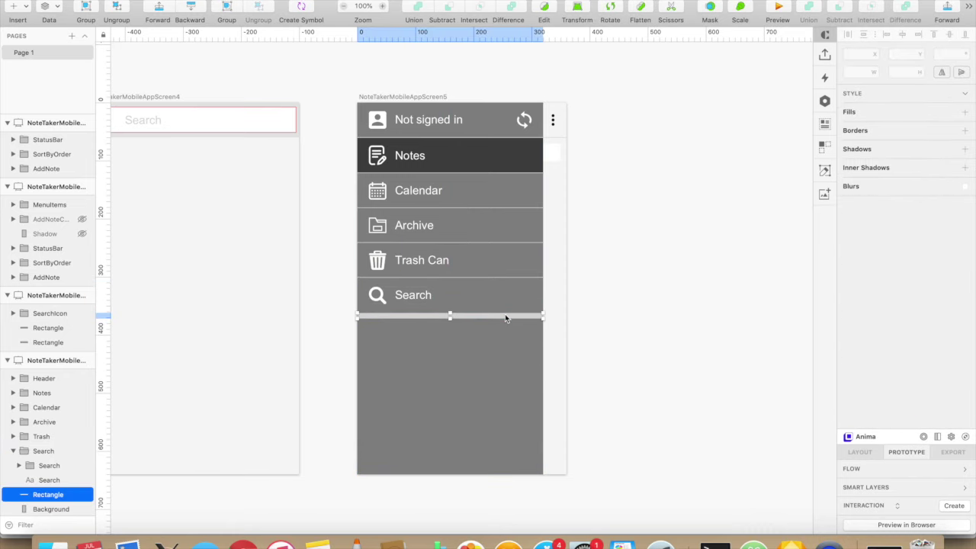
Step: Bring the Theme brush icon file into the artboard, set its width to 30 and place it beneath the separator at X 20, Y 388
key(super+Tab)
drag(682, 321, 383, 369)
text(30)
key(Return)
drag(288, 285, 384, 321)
Step: Duplicate the divider beneath the Trash Can row and move the copy down to Y 432, below the Theme icon
click(437, 278)
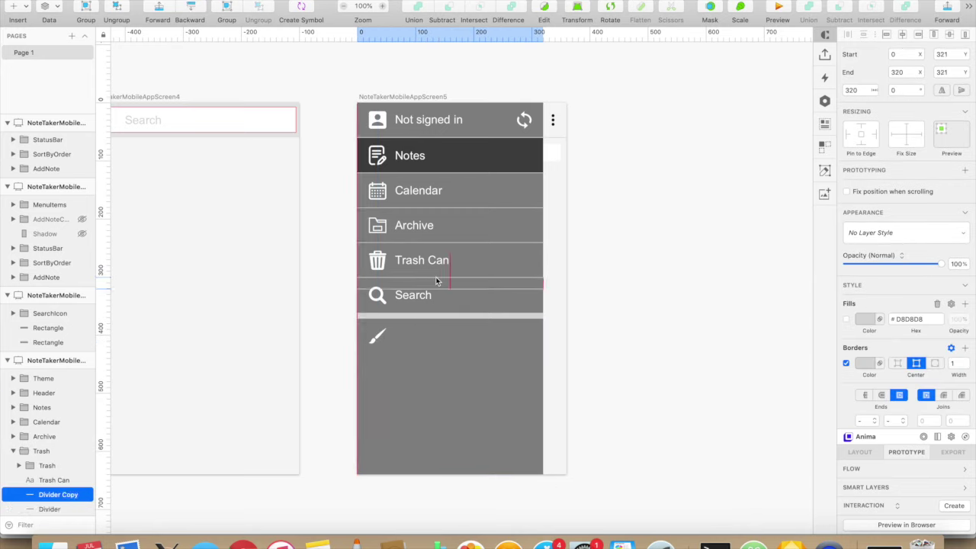
click(388, 325)
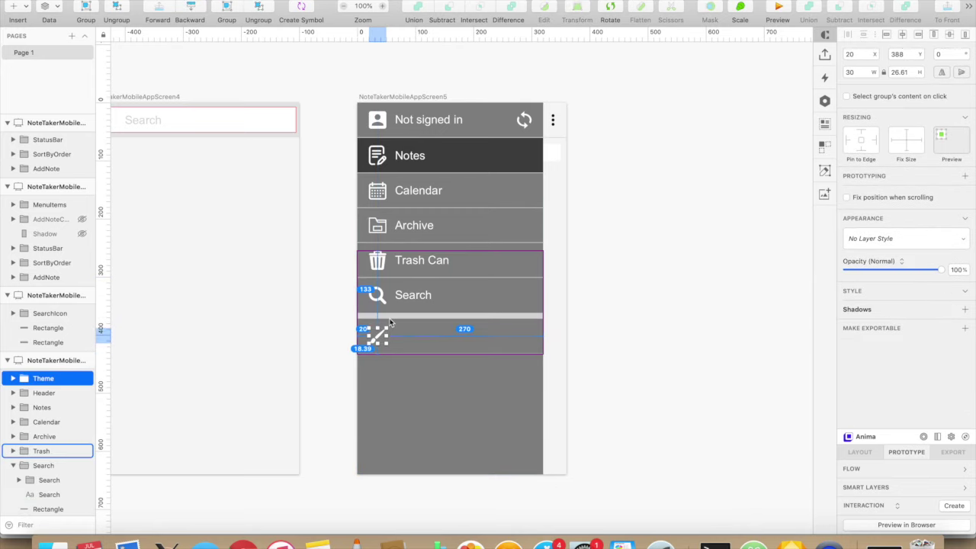
Step: Move the separator rectangle into the Search group in the layer order
double_click(412, 355)
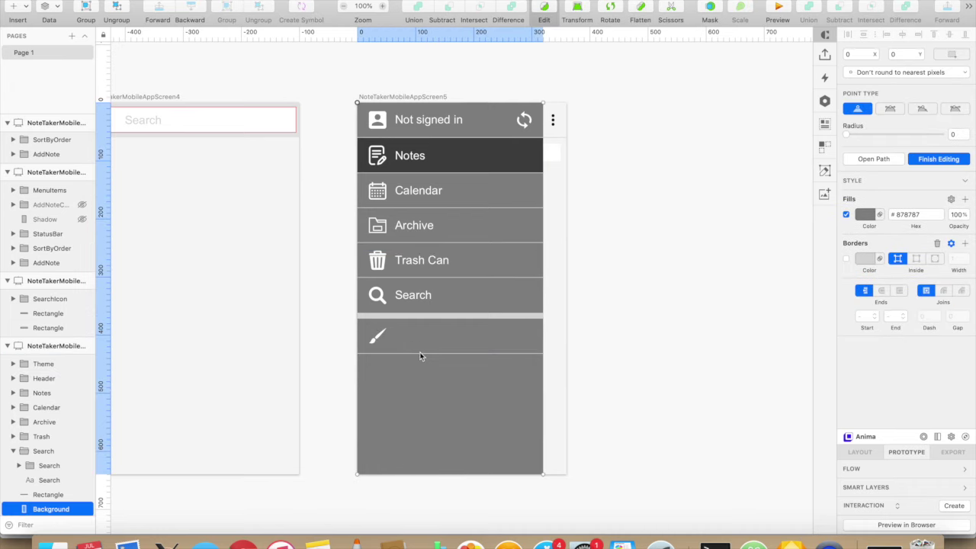
scroll(53, 450, down, 2)
click(48, 451)
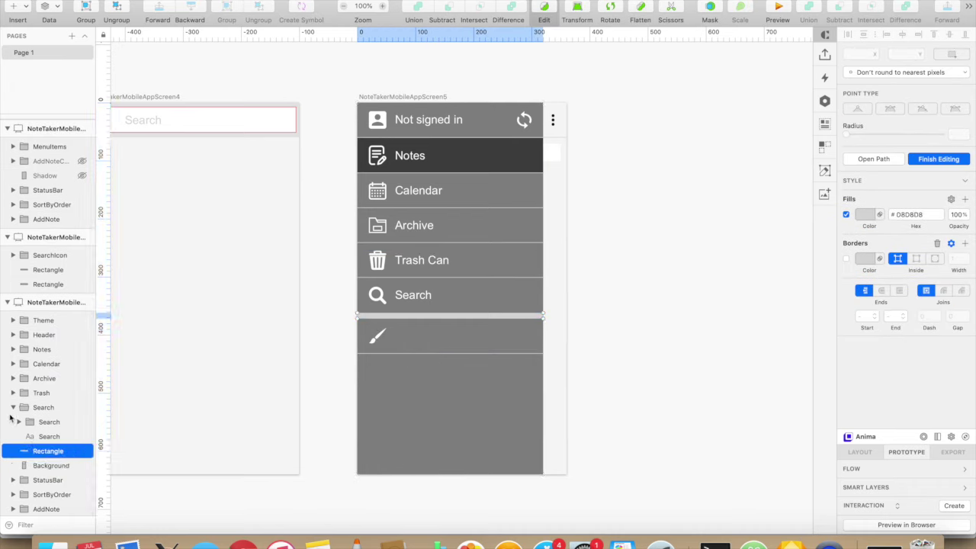
click(12, 408)
click(32, 448)
click(13, 437)
scroll(15, 437, down, 1)
click(13, 423)
click(13, 437)
drag(48, 479, 48, 473)
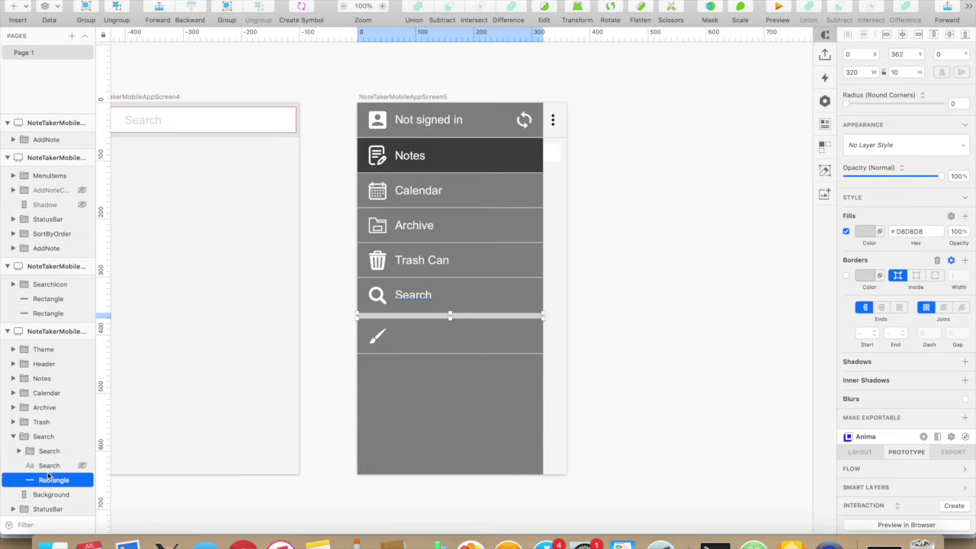
scroll(47, 475, up, 1)
Step: Move the copied divider out of the Trash group beneath the Theme icon layer and rename it Divider
click(391, 350)
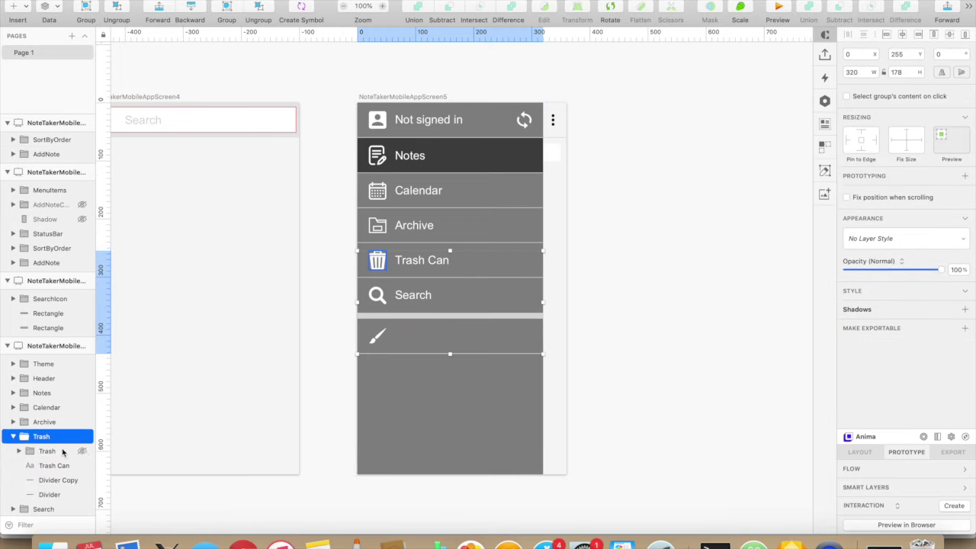
scroll(63, 452, down, 3)
click(58, 435)
drag(47, 330, 43, 332)
double_click(42, 333)
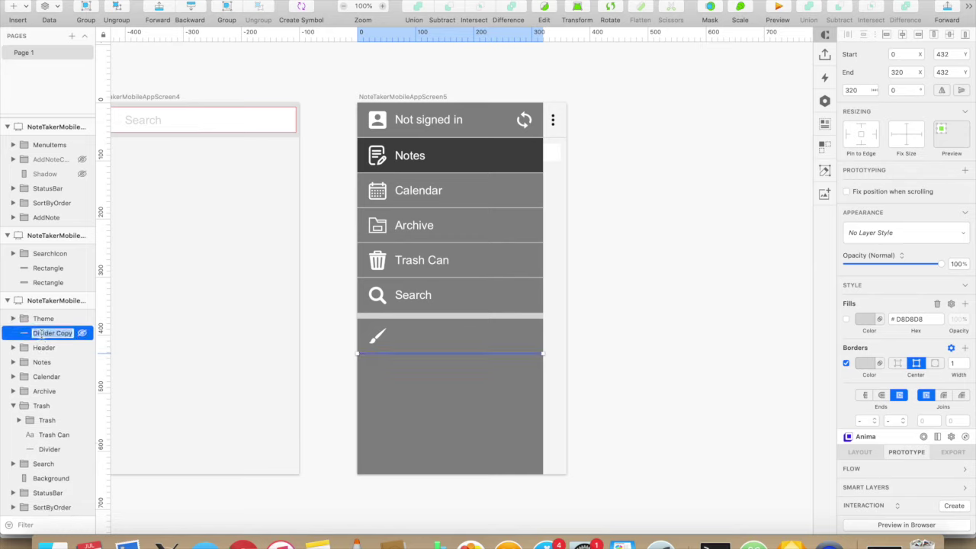
Step: Duplicate the Search label beside the Theme icon at Y 391 and change the copy's text to "Theme"
double_click(418, 298)
drag(419, 297, 429, 324)
key(Return)
text(T)
key(Escape)
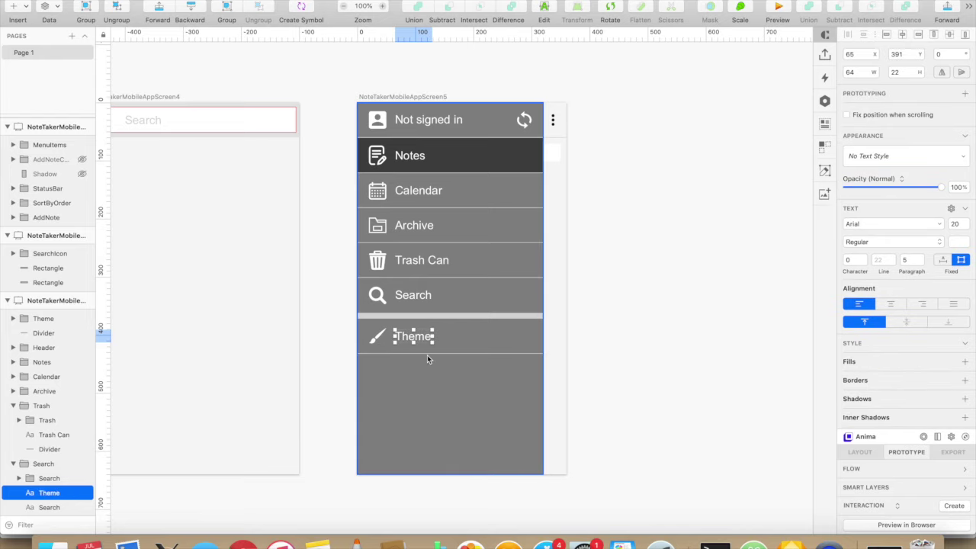
Step: Lower the Search label to Y 321, checking its placement against the Trash Can, Archive and Calendar labels
click(418, 297)
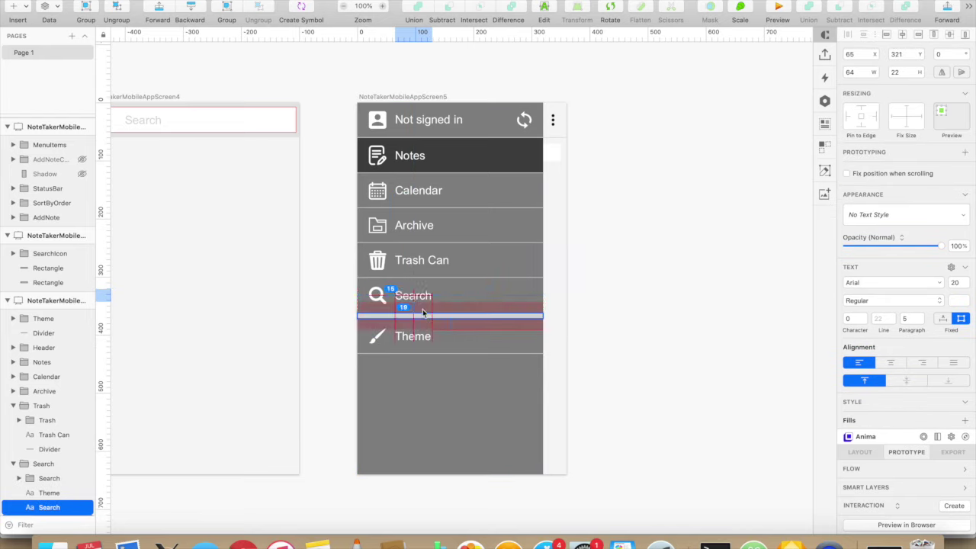
click(424, 261)
click(417, 226)
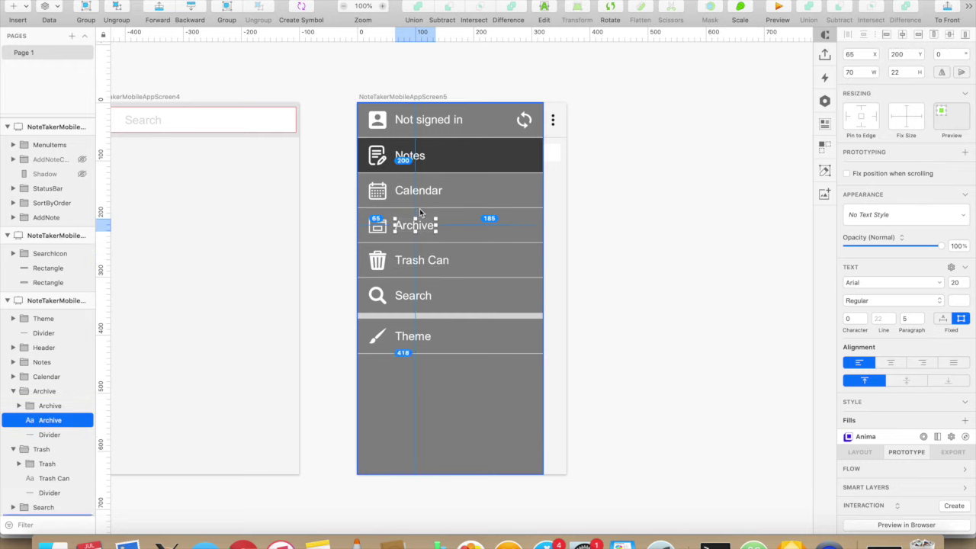
click(417, 196)
click(664, 289)
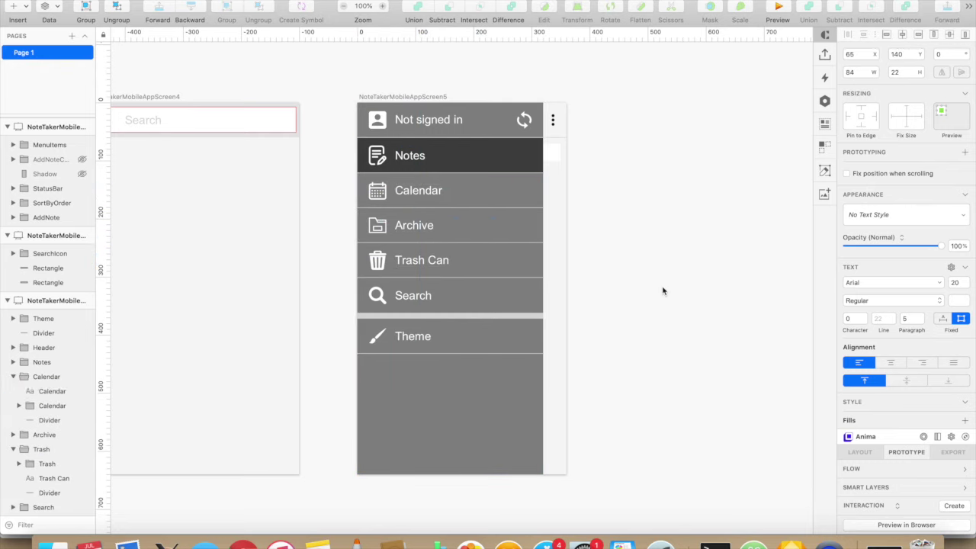
Step: Move the Theme label out of the Search group to sit with the Theme icon and Divider layers
click(42, 320)
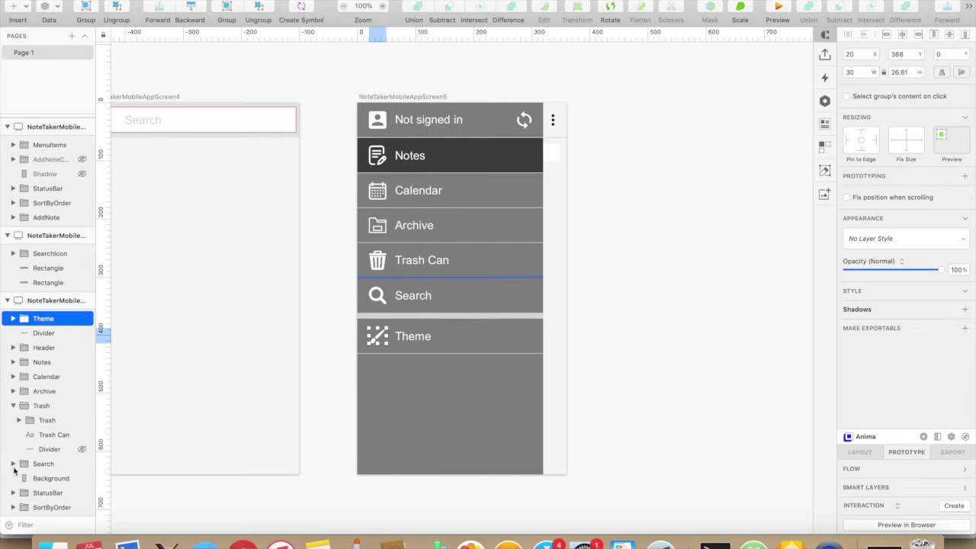
click(14, 464)
scroll(46, 467, down, 2)
drag(50, 462, 48, 308)
Step: Group the Theme icon, label and Divider, name the group Theme, and move it beneath the Search group
shift+click(46, 287)
key(super+g)
text(Theme)
key(Return)
click(13, 361)
click(14, 409)
drag(44, 365, 44, 468)
Step: Bring the Settings gear icon file into the artboard, set its width to 30 and place it beneath the Theme icon
key(super+Tab)
drag(609, 321, 401, 379)
key(super+Tab)
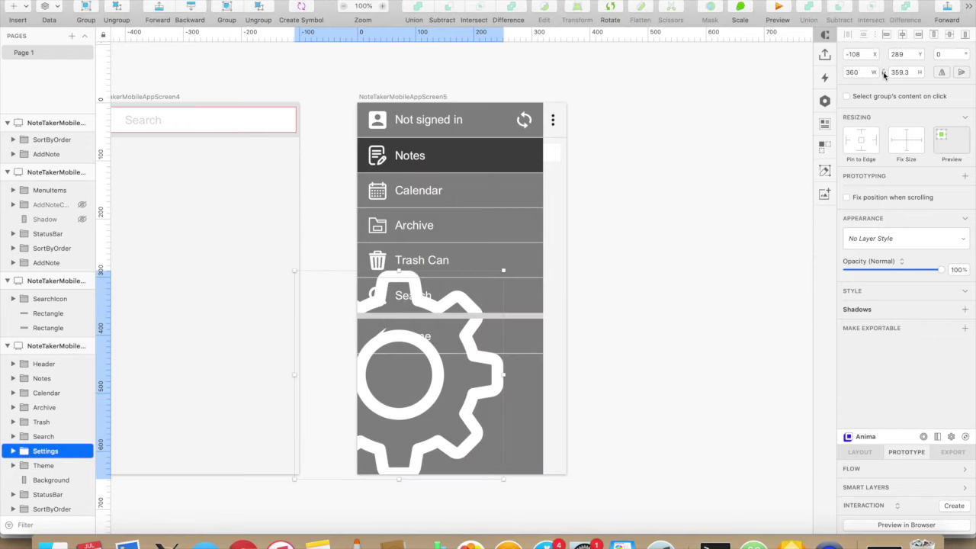
key(Return)
drag(307, 279, 362, 383)
Step: Duplicate the Theme row's divider and move the copy down to Y 492, below the Settings icon
click(426, 353)
double_click(426, 353)
key(super+d)
key(shift+Down)
key(shift+Down)
key(shift+Down)
key(shift+Down)
key(shift+Down)
key(shift+Down)
key(shift+Down)
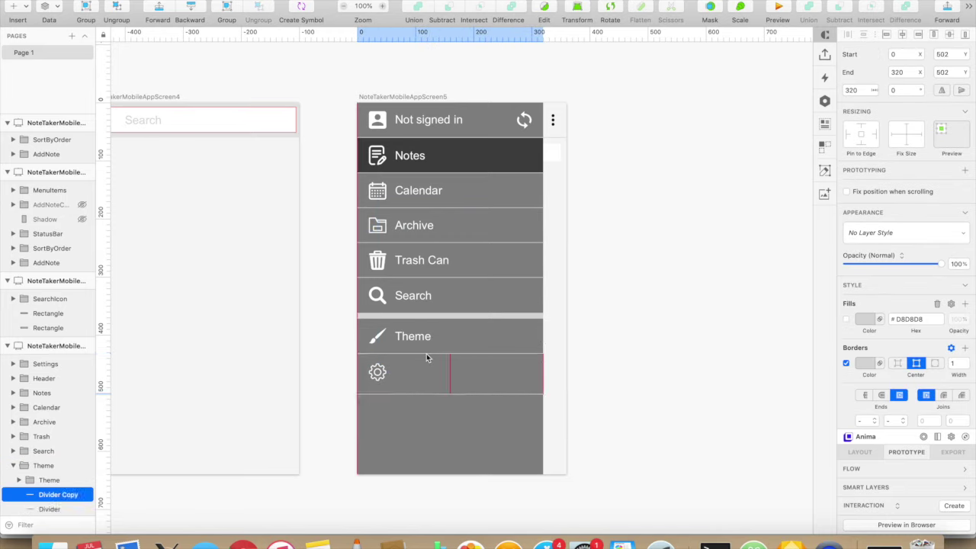
key(shift+Up)
Step: Duplicate the Theme label beside the Settings icon at Y 451, change its text to "Settings" and widen its box to 73
double_click(415, 338)
key(Escape)
key(super+d)
key(shift+Down)
key(shift+Down)
key(shift+Down)
key(shift+Down)
key(shift+Down)
key(shift+Down)
double_click(414, 374)
text(Settings)
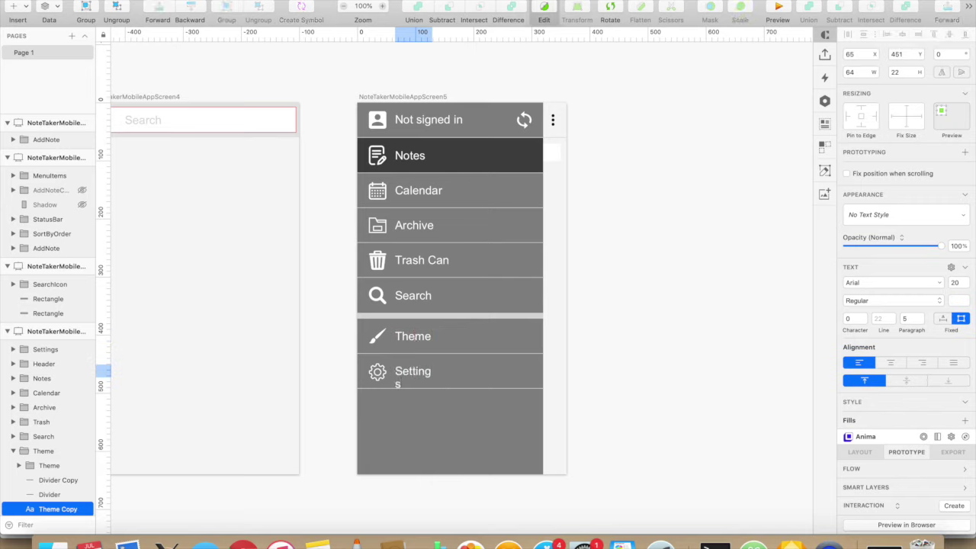
key(Escape)
Step: Move the Settings label and copied divider out of the Theme group beneath the Settings icon layer, renaming the line Divider
click(45, 350)
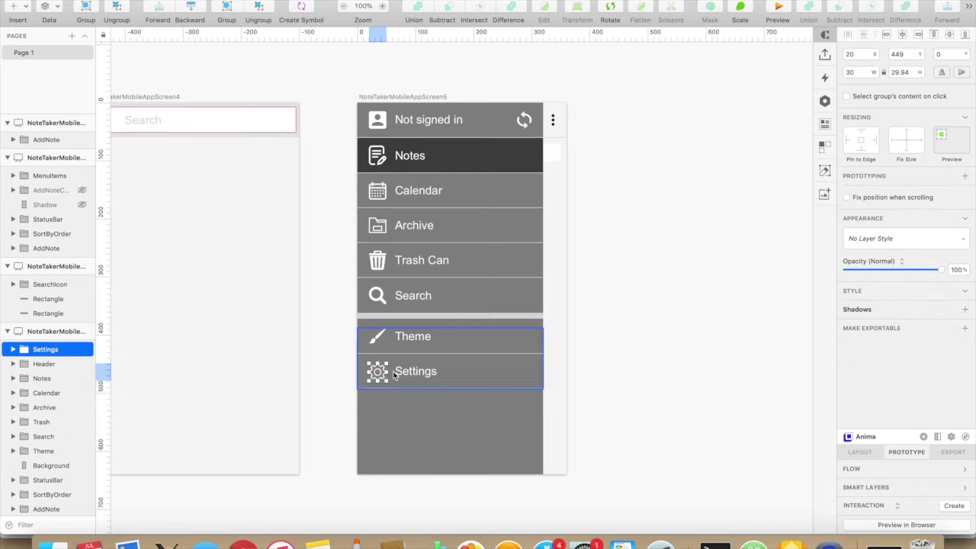
click(394, 374)
click(13, 451)
click(53, 411)
super+click(55, 443)
drag(55, 443, 44, 297)
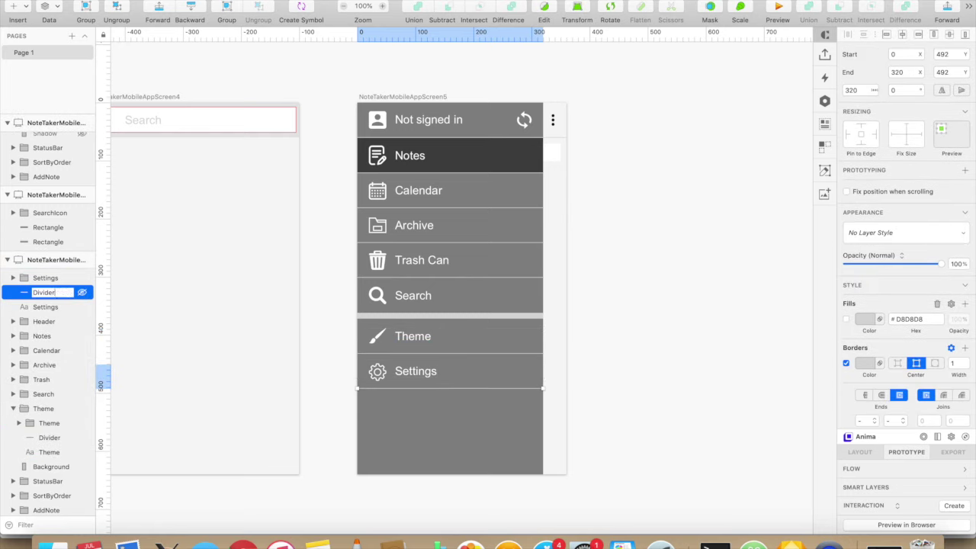
Step: Nudge the Settings icon up to Y 448 and compare it with the Settings label
click(45, 277)
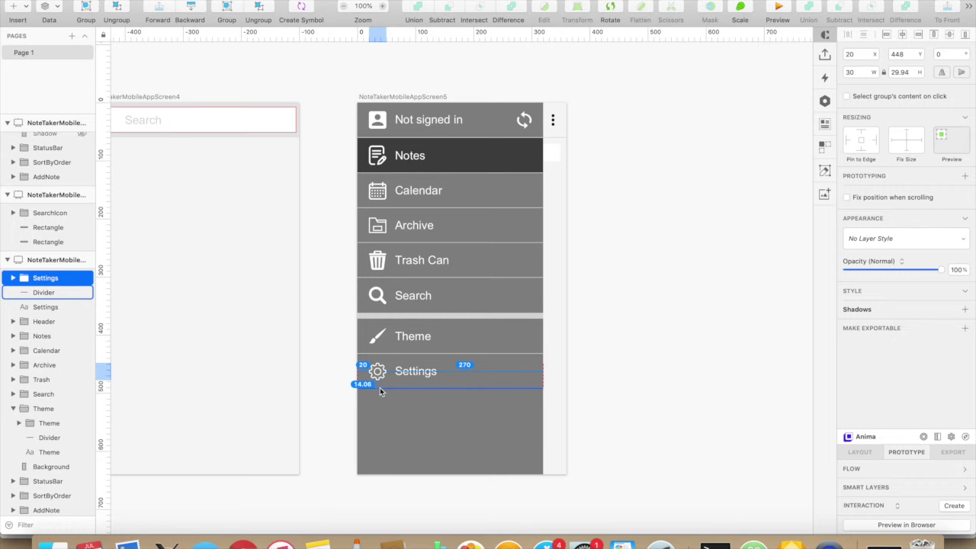
click(416, 370)
click(393, 425)
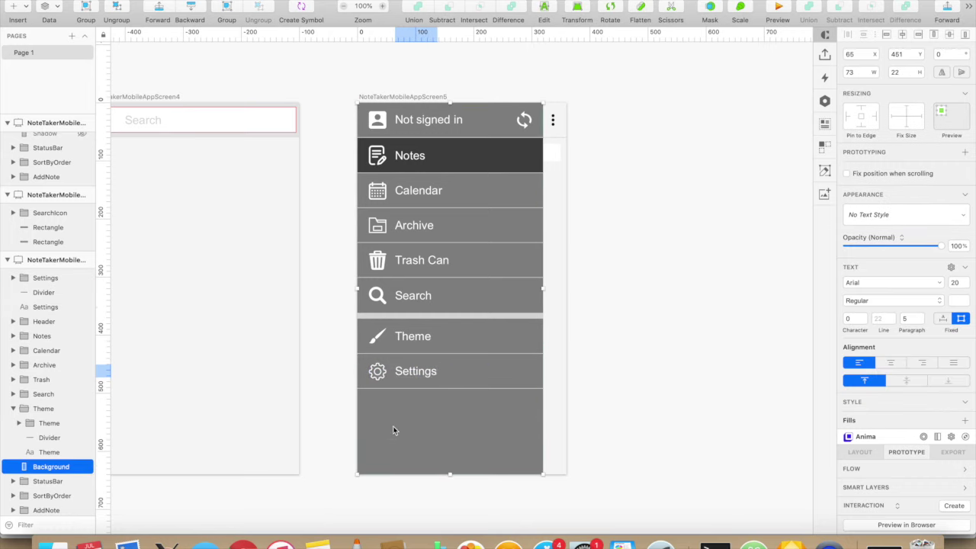
Step: Group the Settings icon, Divider and label, name the group Settings, and move it beneath the Theme group
click(47, 278)
shift+click(48, 307)
click(88, 9)
click(87, 8)
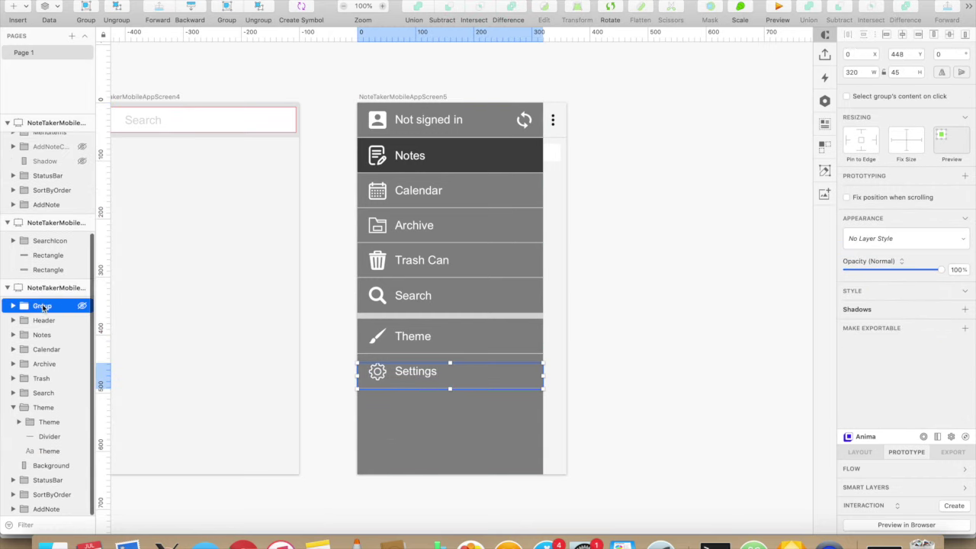
drag(41, 310, 46, 457)
Step: Duplicate the Settings group and move the copy down to Y 508, directly beneath the original row
click(412, 390)
click(53, 451)
key(super+d)
key(shift+Down)
key(shift+Down)
key(shift+Down)
key(shift+Down)
key(shift+Down)
key(shift+Down)
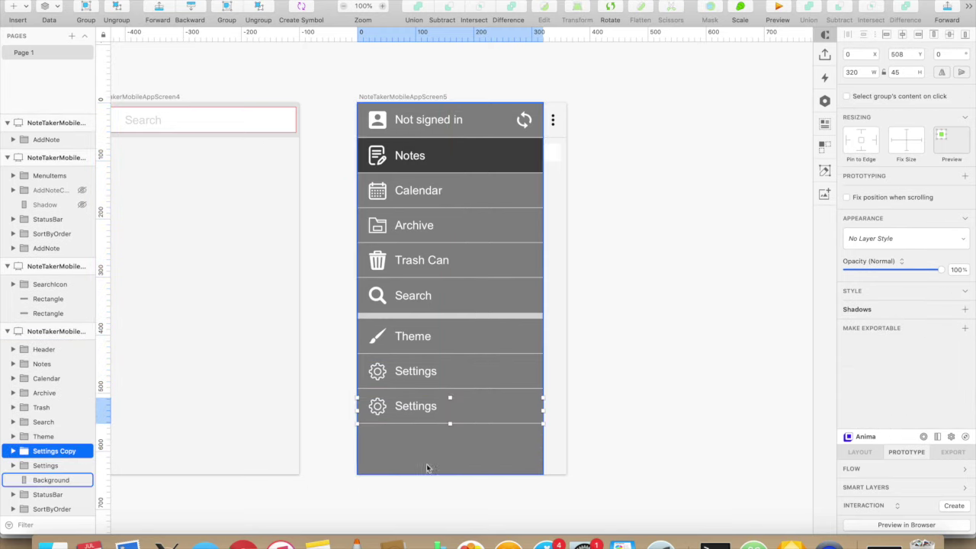
Step: Compare the lower rows' dividers and lower the copied Settings row's divider to Y 554
double_click(457, 421)
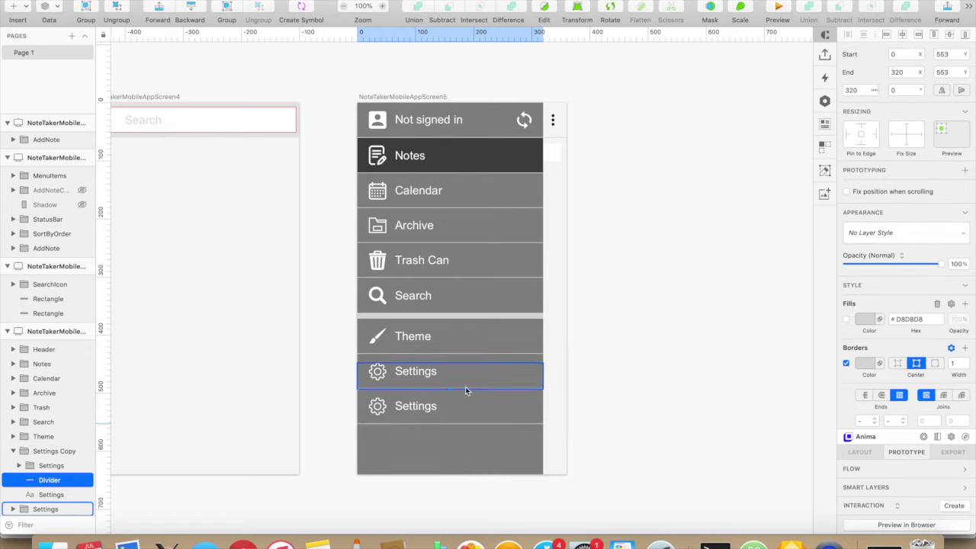
double_click(472, 352)
double_click(463, 387)
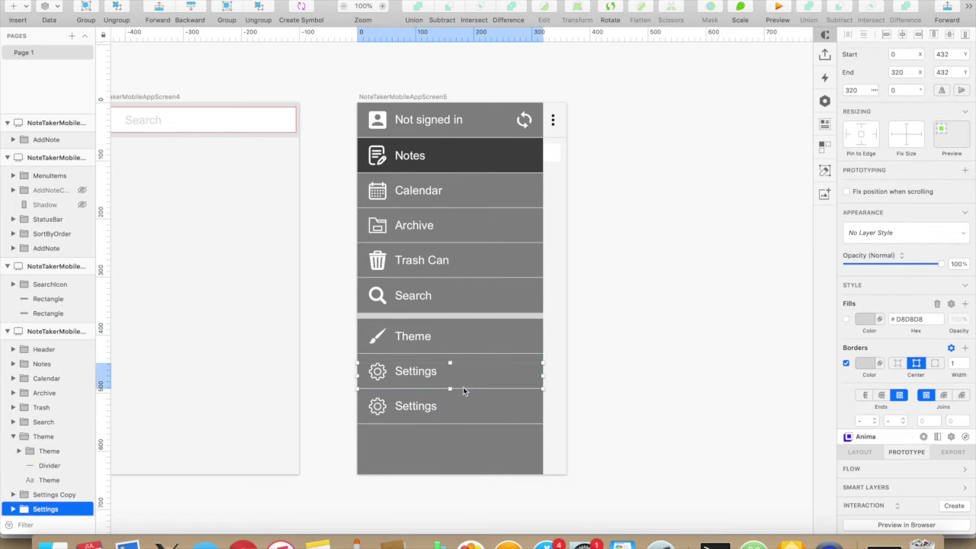
double_click(463, 423)
key(Down)
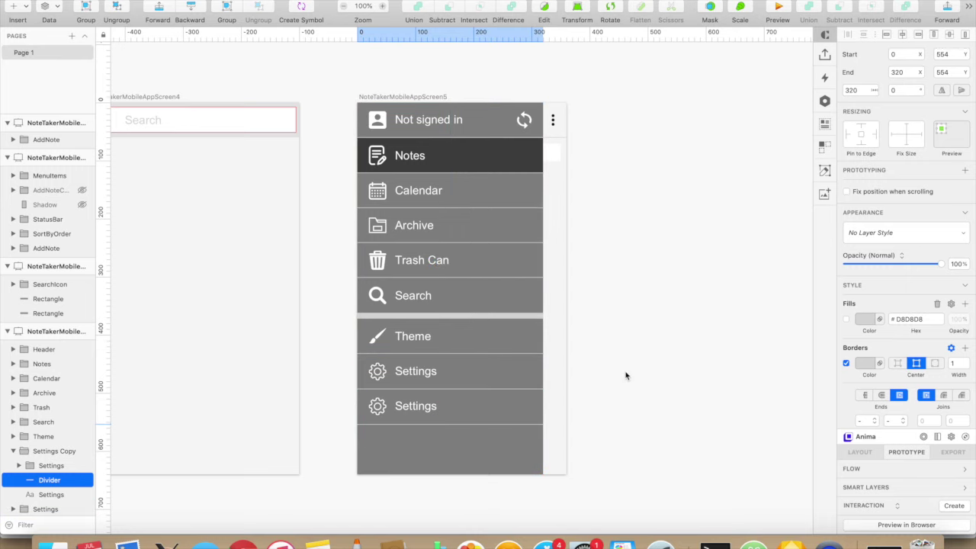
click(625, 374)
Step: Change the label text in the copied Settings row to "Tutorial"
double_click(425, 411)
double_click(426, 411)
text(Tutorial)
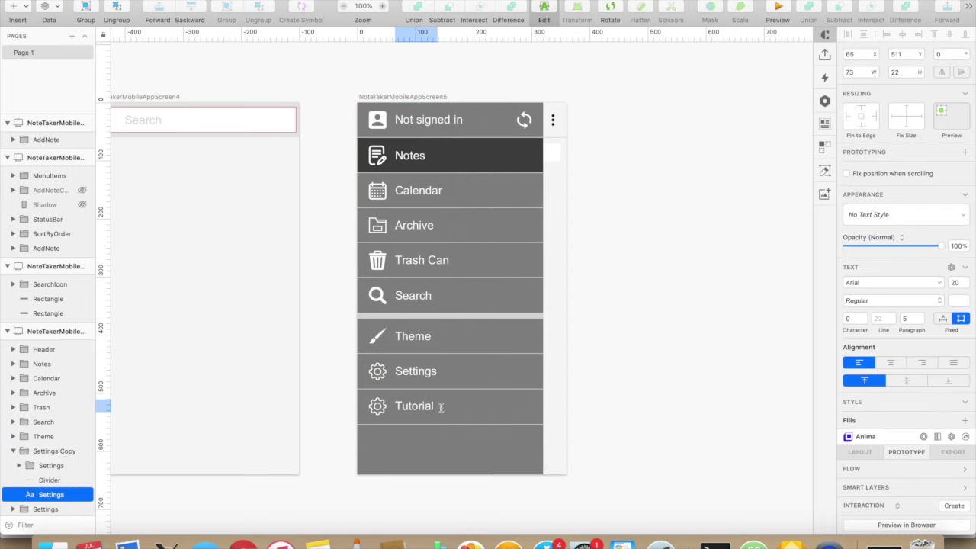
Step: Import the Tutorial info icon into the Settings Copy group, size it to 30 by 30, and delete the copied gear icon
click(51, 464)
key(super+Tab)
drag(614, 383, 429, 454)
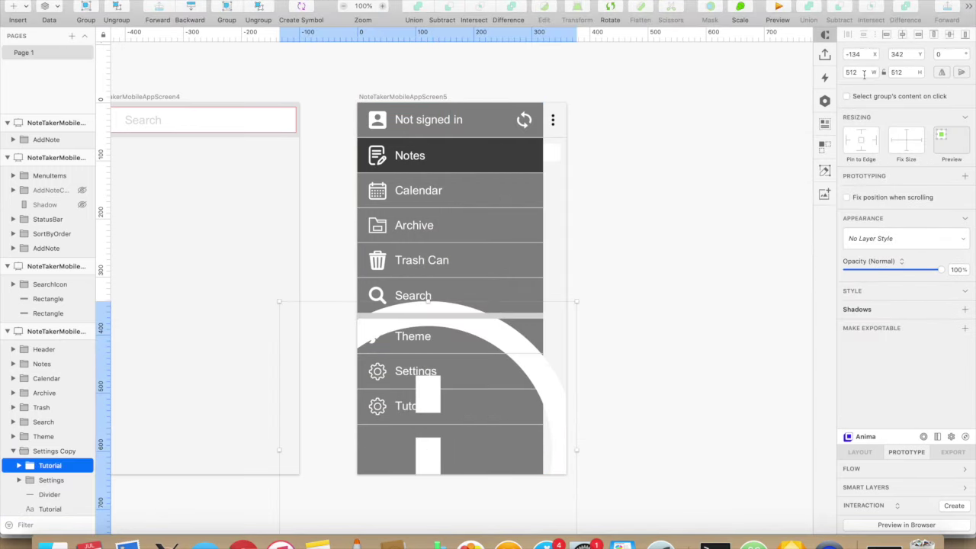
text(25)
key(Tab)
click(377, 409)
key(Delete)
click(288, 287)
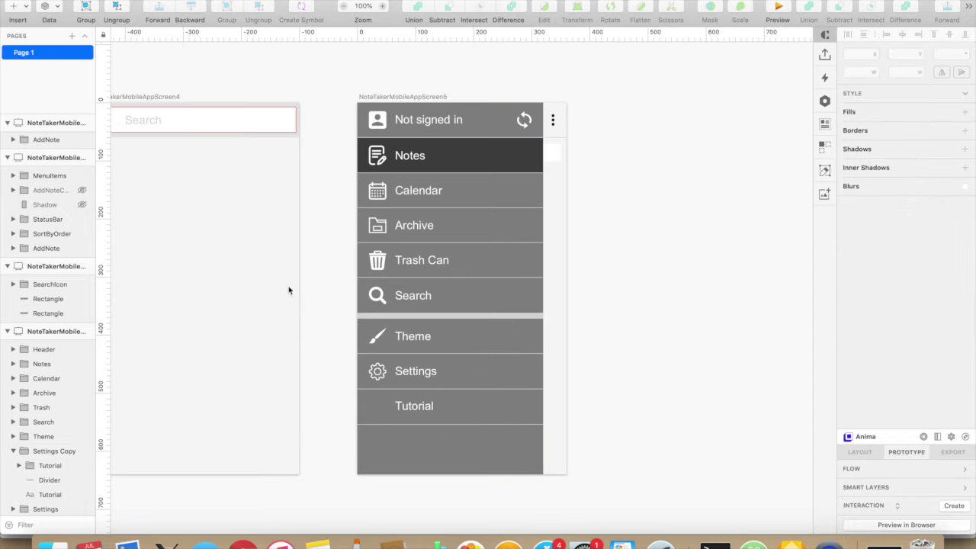
click(54, 266)
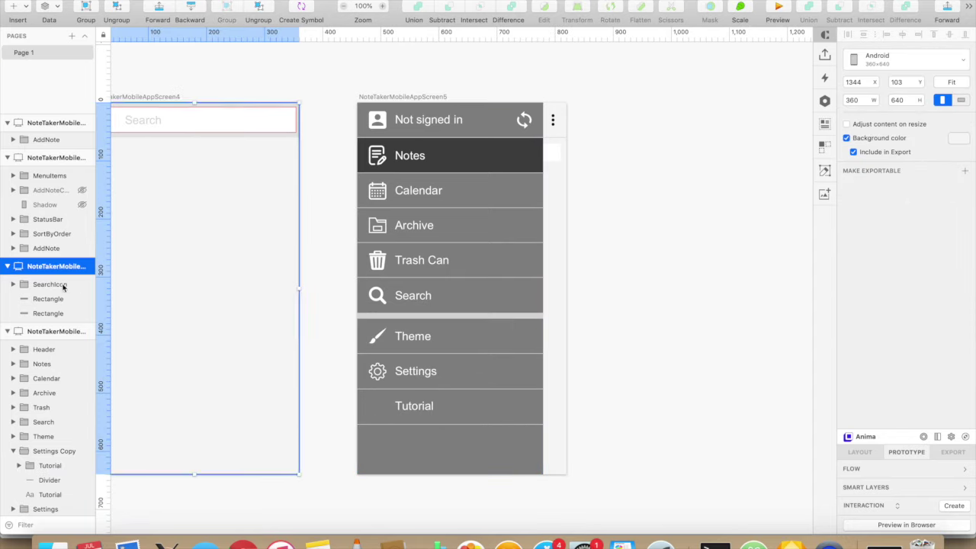
click(64, 285)
click(59, 311)
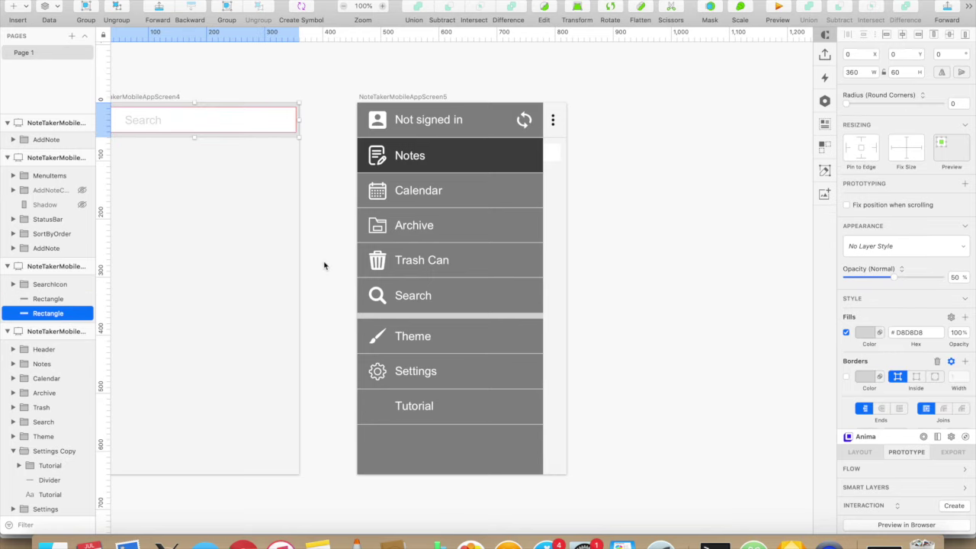
scroll(51, 217, up, 5)
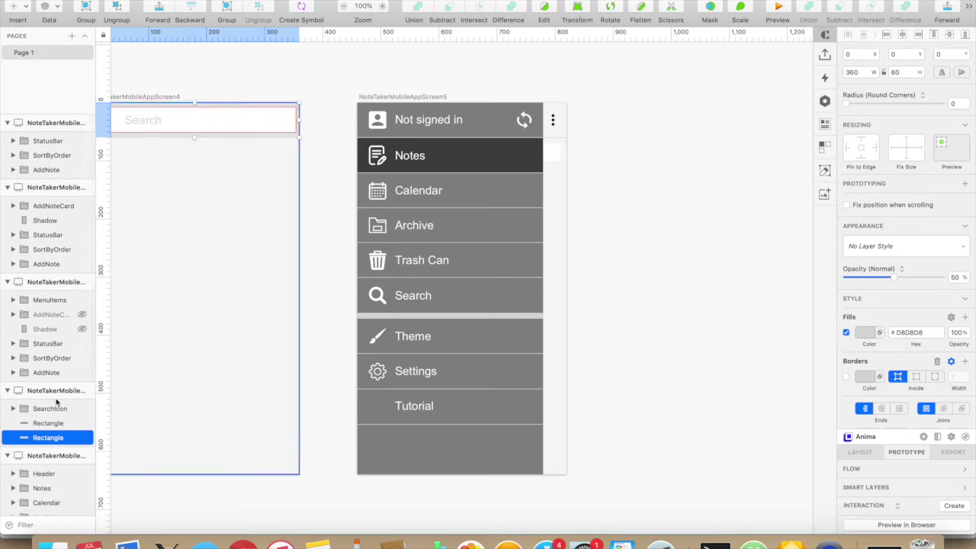
scroll(56, 402, down, 7)
Step: Move the Tutorial icon beside its label in the copied row, at X 20, Y 509
click(54, 394)
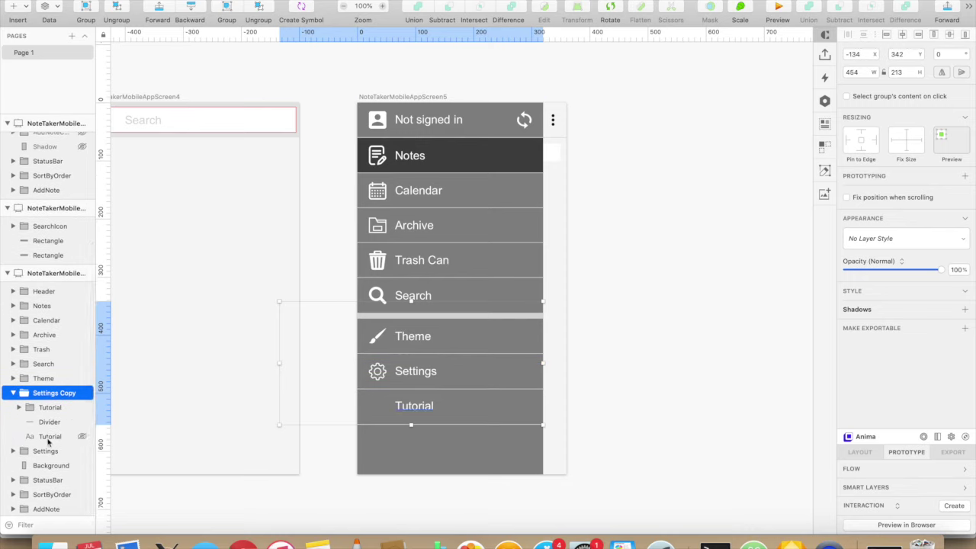
click(45, 408)
drag(287, 304, 374, 382)
click(327, 390)
click(51, 409)
key(shift+Right)
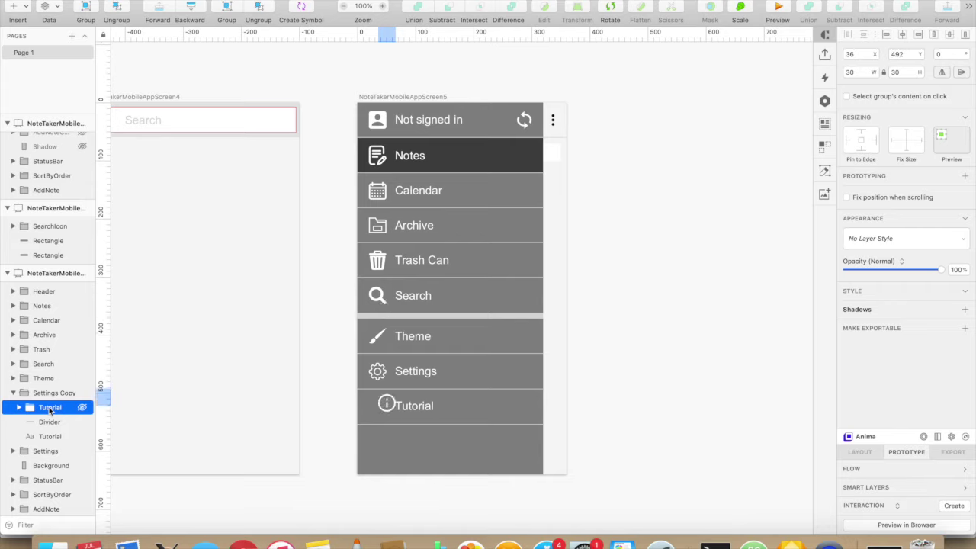
key(Right)
key(Right)
key(Right)
key(Right)
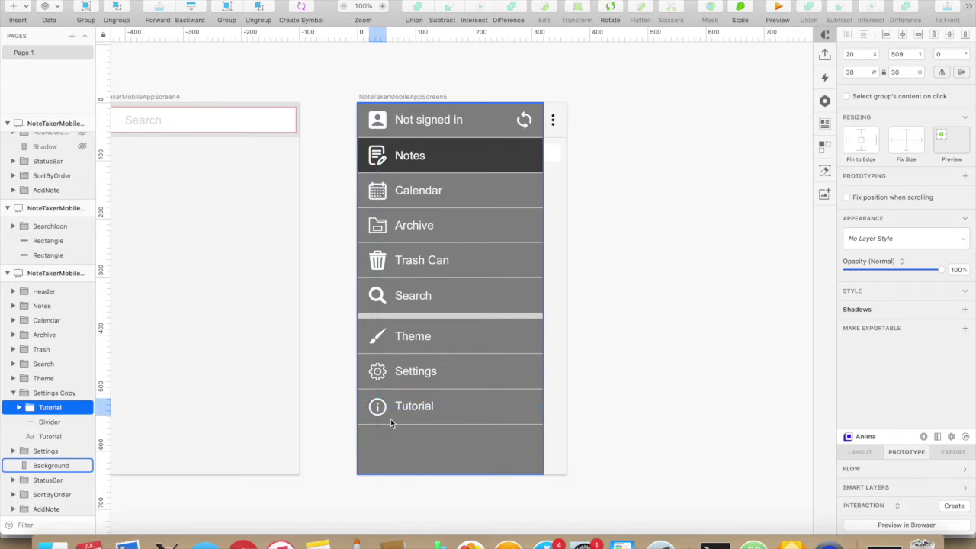
Step: Nudge the Tutorial label down slightly to line up with the info icon
super+click(387, 410)
super+click(469, 411)
super+click(418, 407)
key(Down)
click(446, 447)
Step: Rename the Settings Copy group to Tutorial and move it beneath the Settings group in the layer order
click(451, 367)
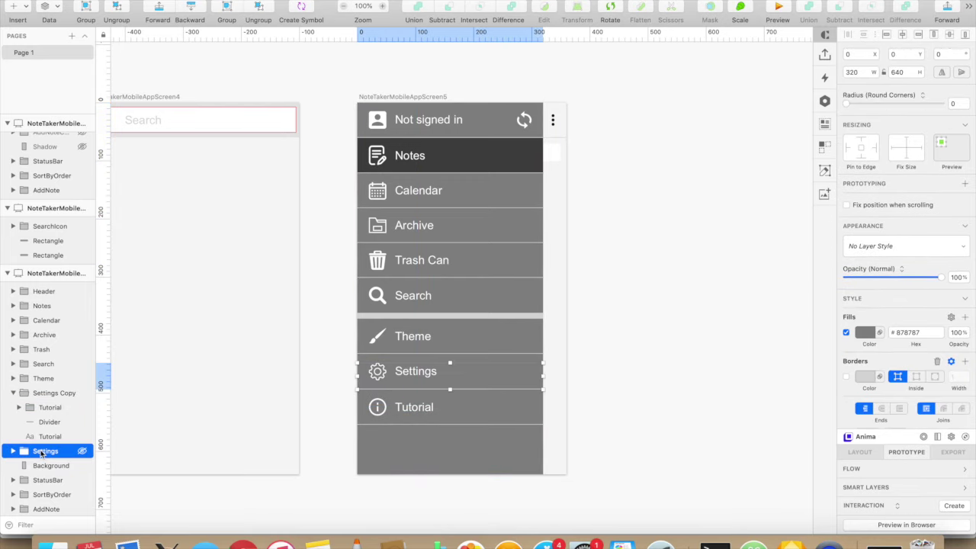
double_click(47, 393)
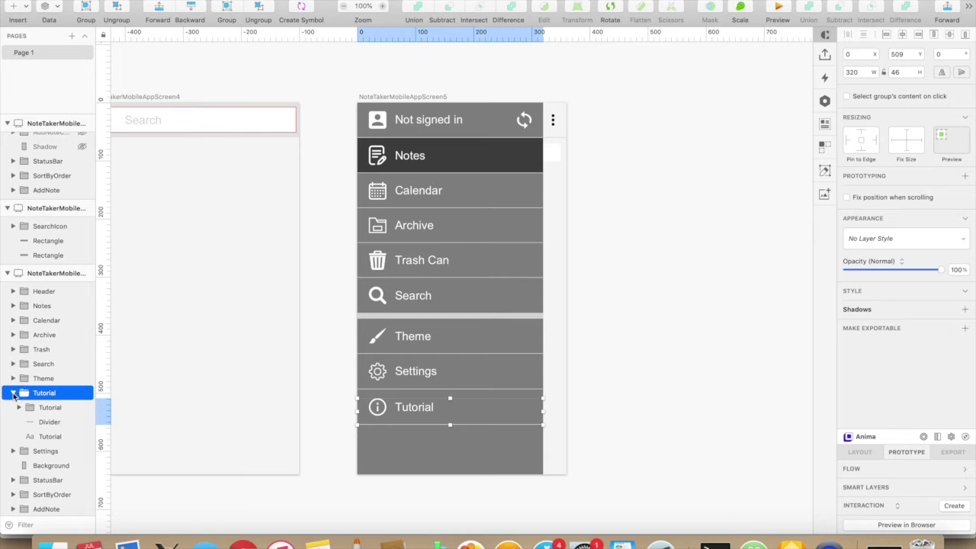
click(14, 396)
drag(42, 437, 43, 457)
click(319, 440)
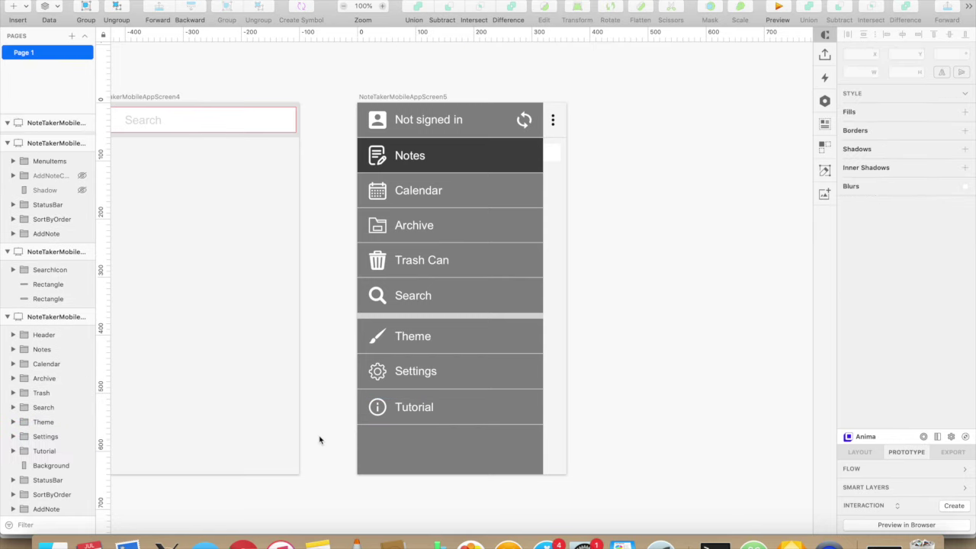
Step: Import the Facebook logo onto the NoteTakerMobileAppScreen5 artboard and size it to 30 by 30
key(super+Tab)
drag(679, 175, 382, 446)
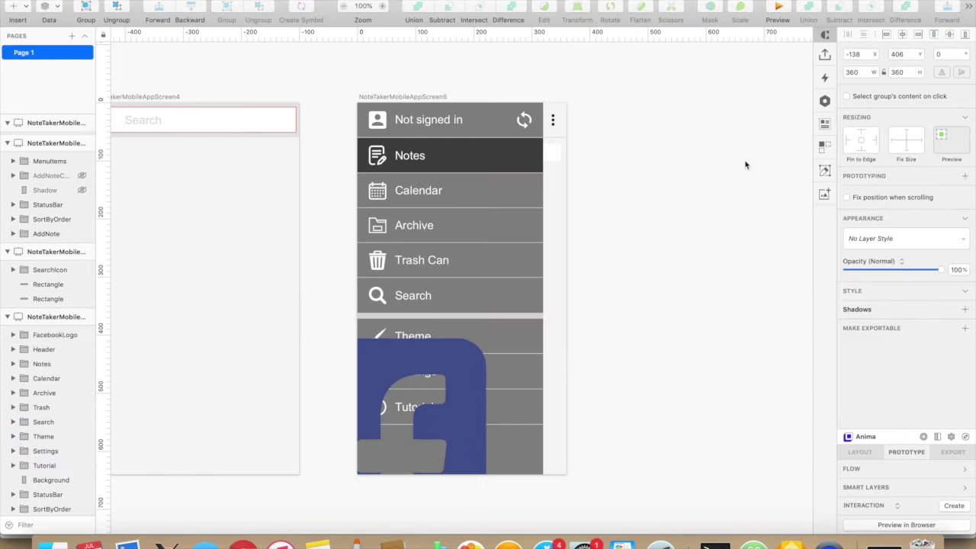
text(30)
key(Return)
Step: Move the Facebook logo beneath the Tutorial row, aligned with the other icons at X 20, Y 582
drag(283, 346, 380, 448)
key(alt+Down)
key(alt+Down)
key(alt+Left)
key(alt+Down)
Step: Add the text label "Like us on Facebook" beside the Facebook logo, at X 65, Y 586
click(416, 438)
key(r)
drag(395, 441, 505, 458)
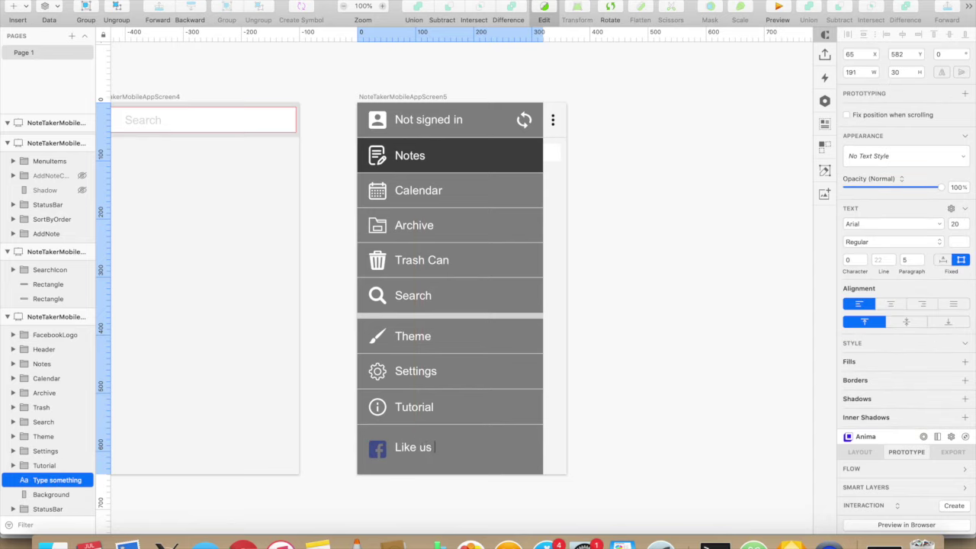
key(Escape)
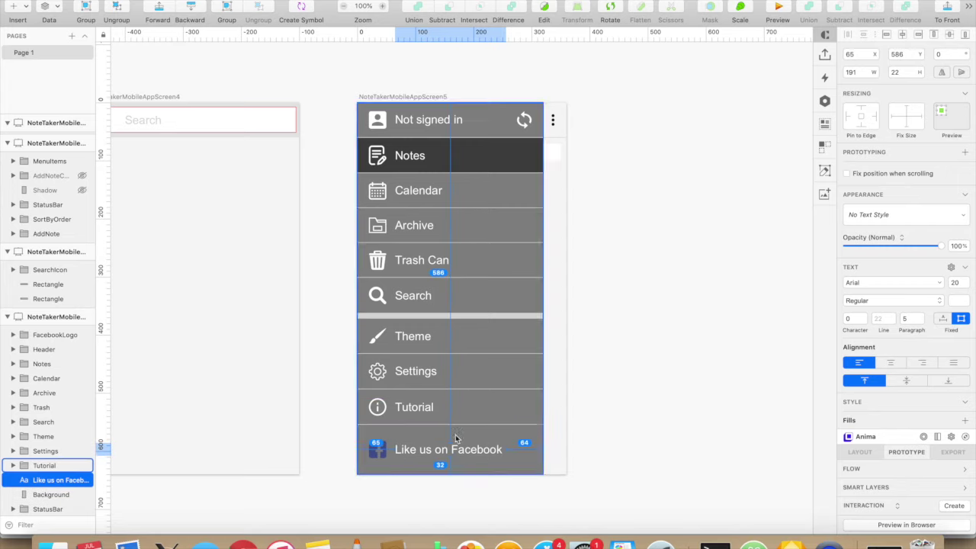
click(634, 421)
click(378, 450)
click(610, 335)
Step: Group the Facebook logo and its label, name the group FacebookProfile, and move it beneath the Tutorial group
double_click(493, 138)
scroll(17, 337, down, 3)
drag(52, 448, 35, 257)
shift+click(32, 307)
key(super+g)
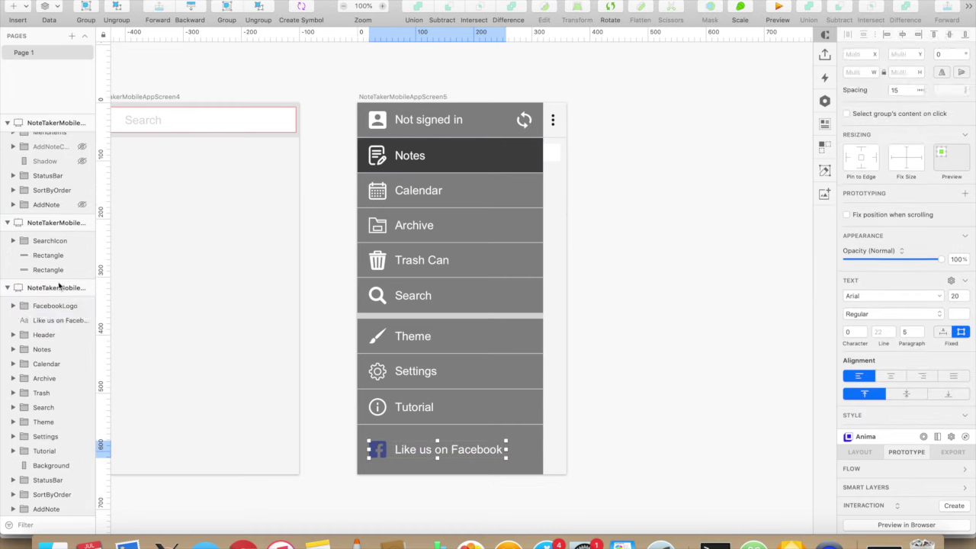
double_click(42, 320)
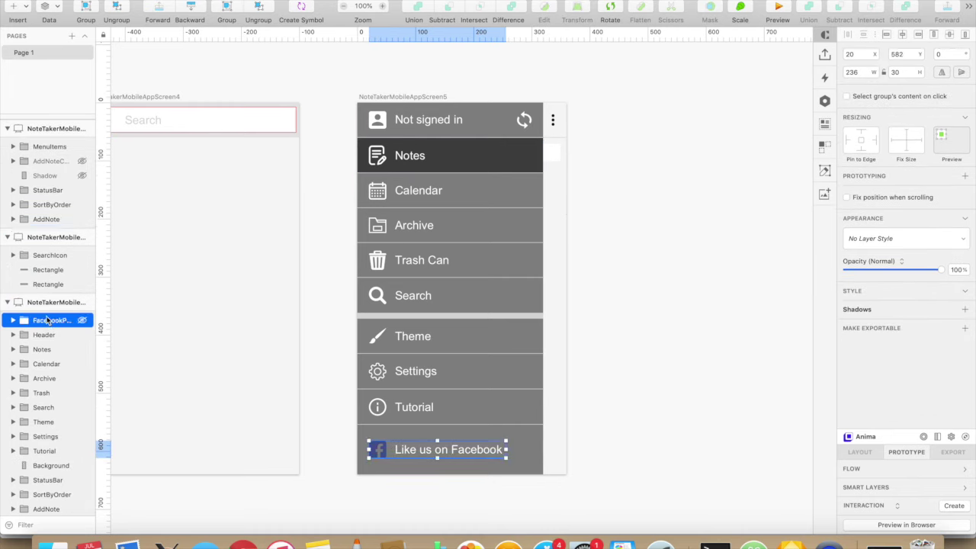
drag(50, 464, 49, 461)
scroll(51, 361, up, 3)
scroll(50, 363, down, 3)
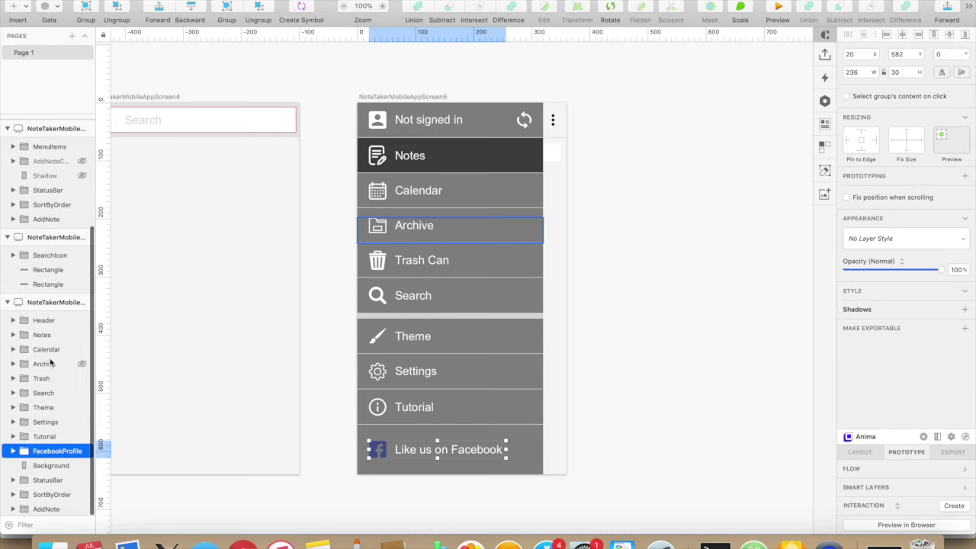
Step: Compare the Header and Notes dividers, and lower the Calendar row's divider, label and icon slightly to match their spacing
click(636, 295)
scroll(484, 174, up, 1)
double_click(471, 155)
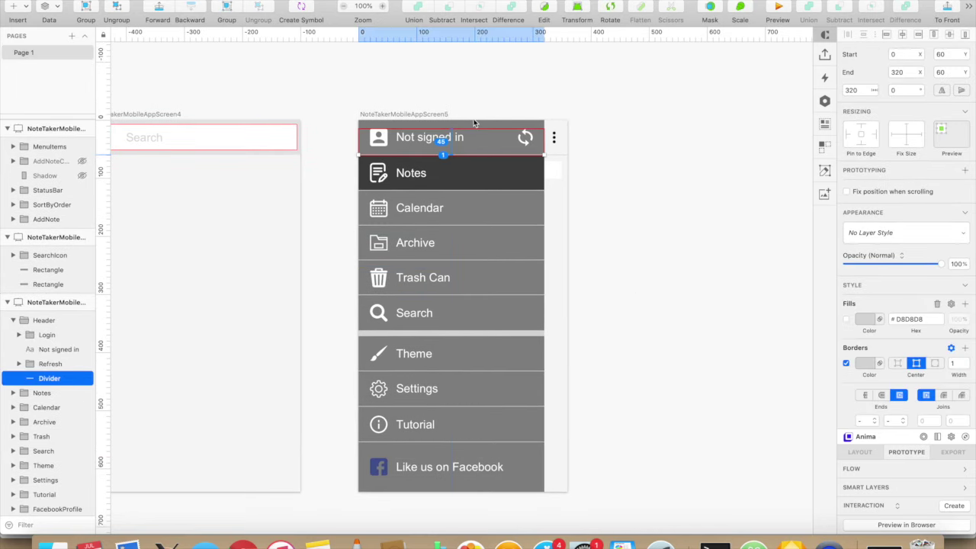
double_click(473, 190)
drag(472, 185, 468, 225)
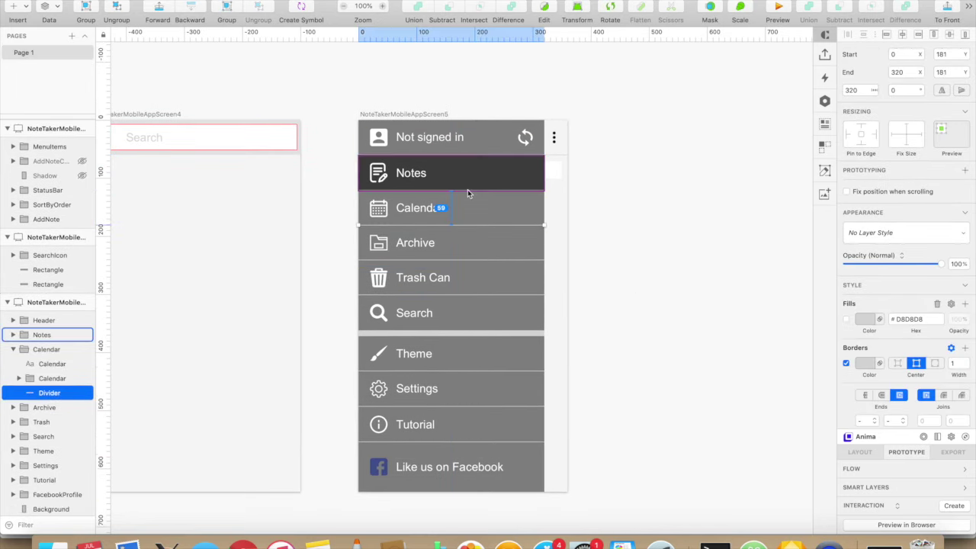
super+click(383, 194)
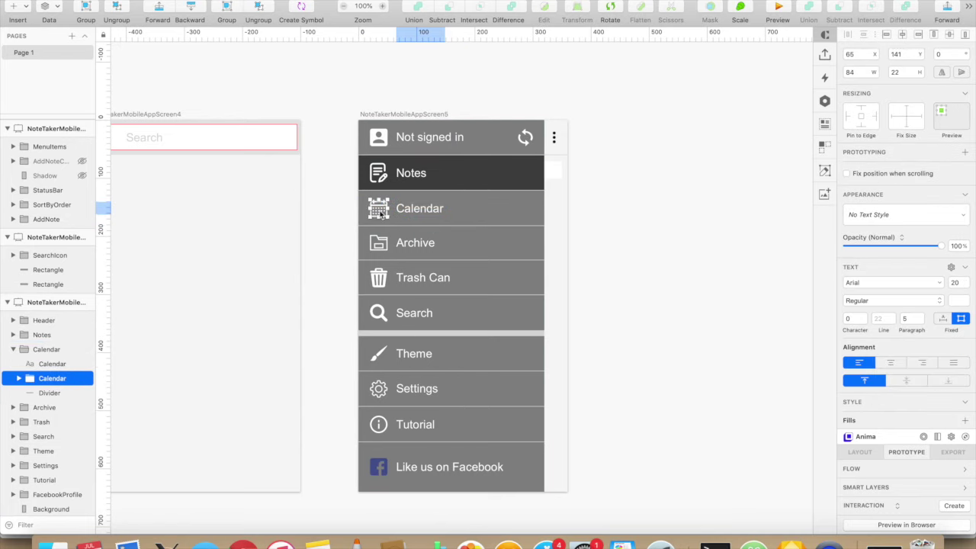
Step: Lower the Archive row's divider and label slightly to even the spacing, and move its icon to Y 200
super+click(414, 259)
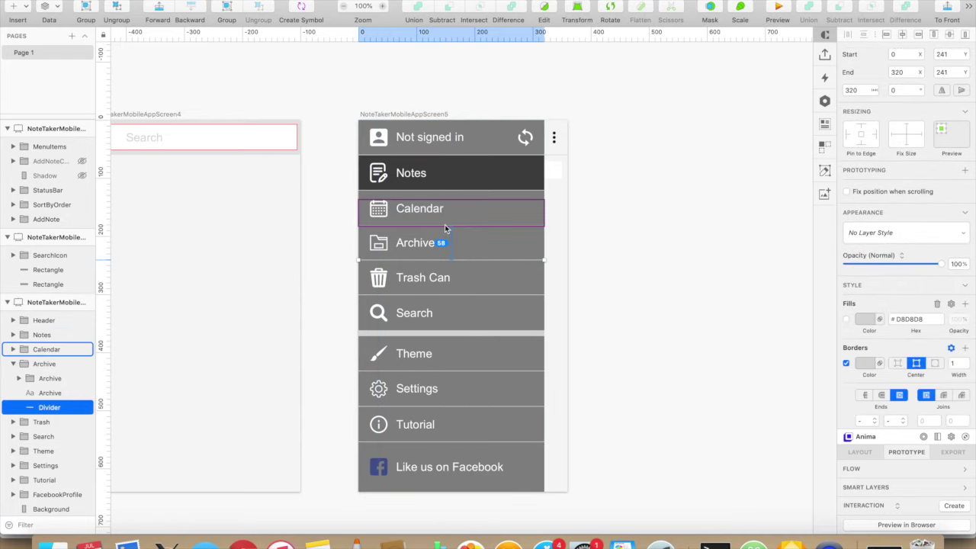
super+click(416, 242)
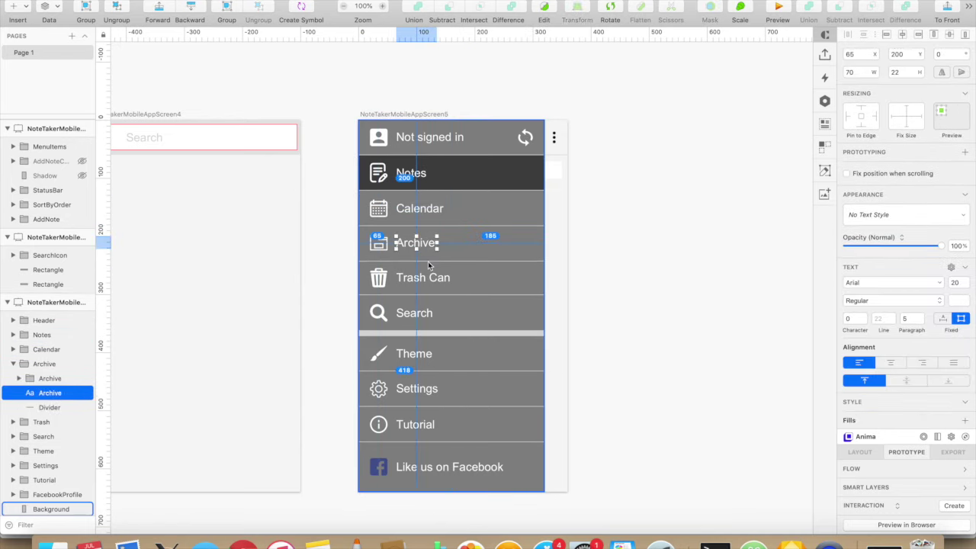
click(381, 248)
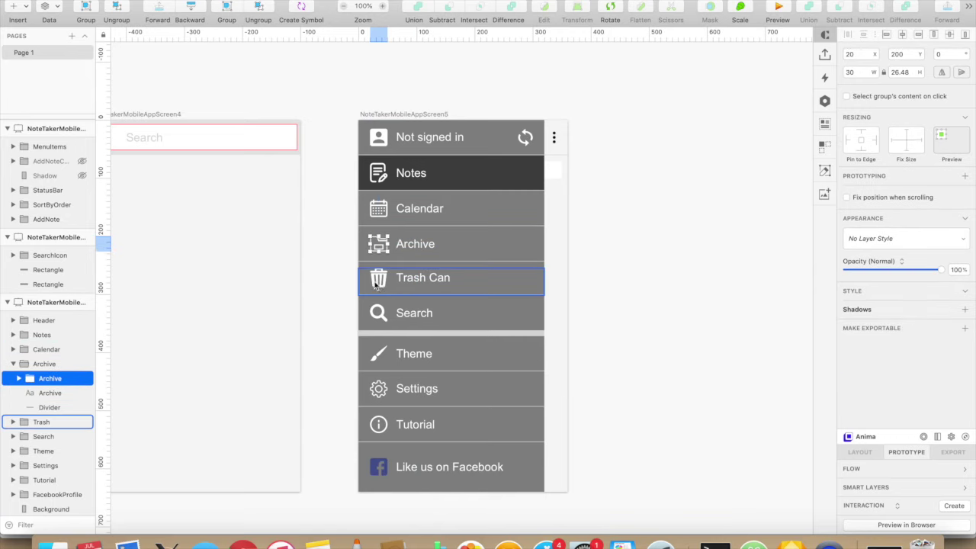
Step: Lower the Trash Can row's divider to Y 304 and nudge its label and icon down to stay centred
double_click(427, 298)
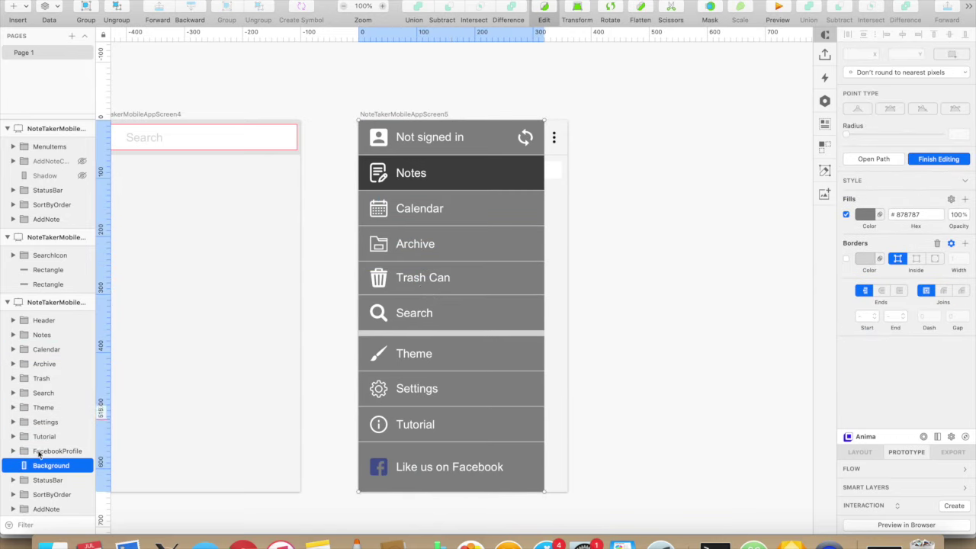
click(38, 378)
double_click(462, 295)
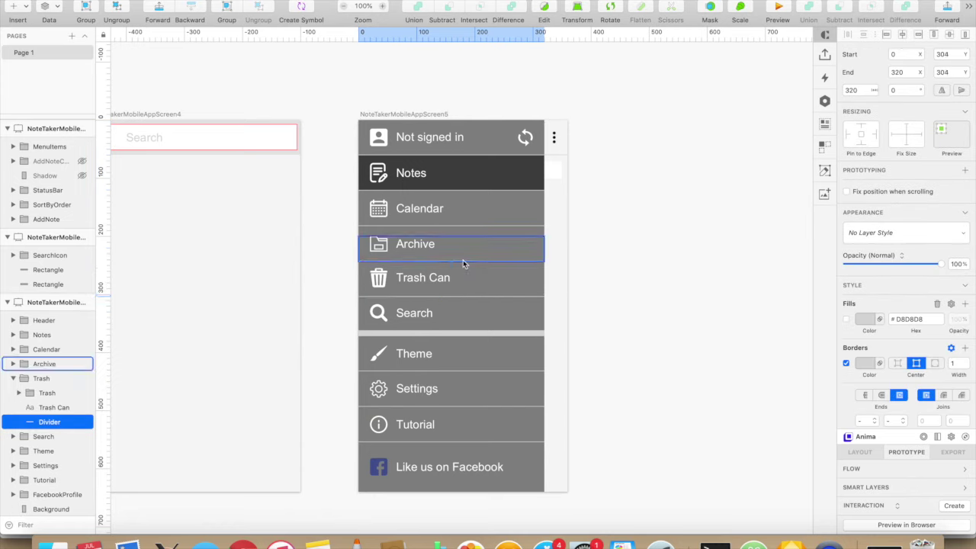
click(440, 277)
click(377, 277)
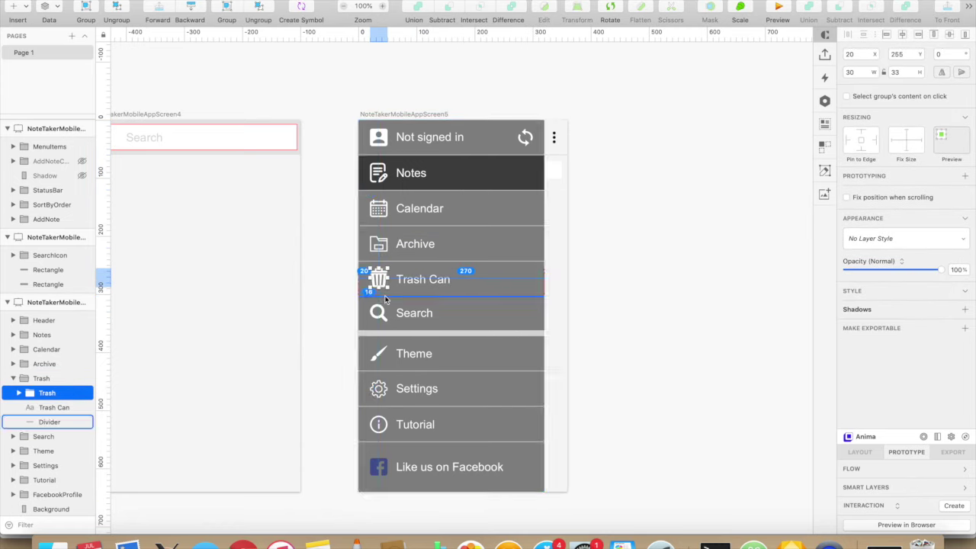
Step: Lower the thick separator under Search slightly, and move the Search label to Y 324 and icon to Y 320
double_click(433, 334)
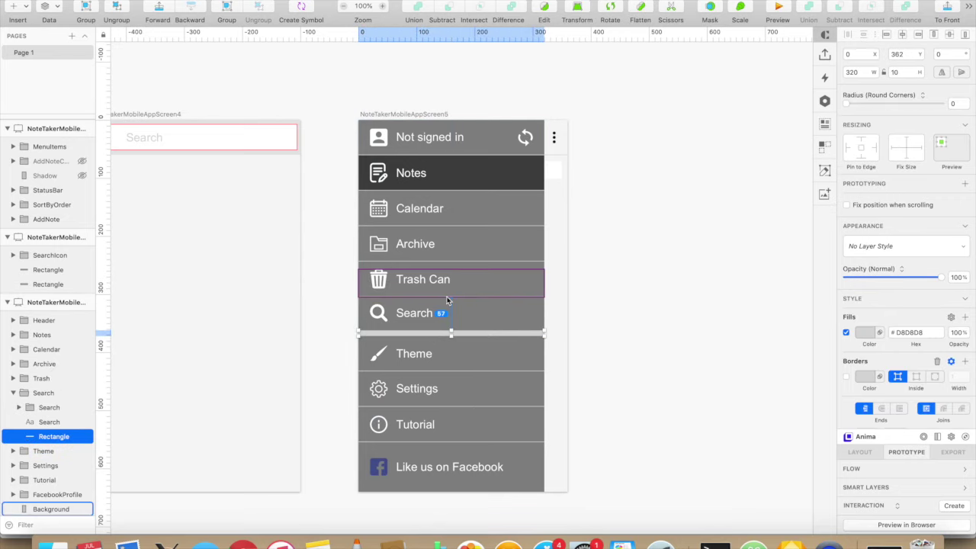
click(427, 304)
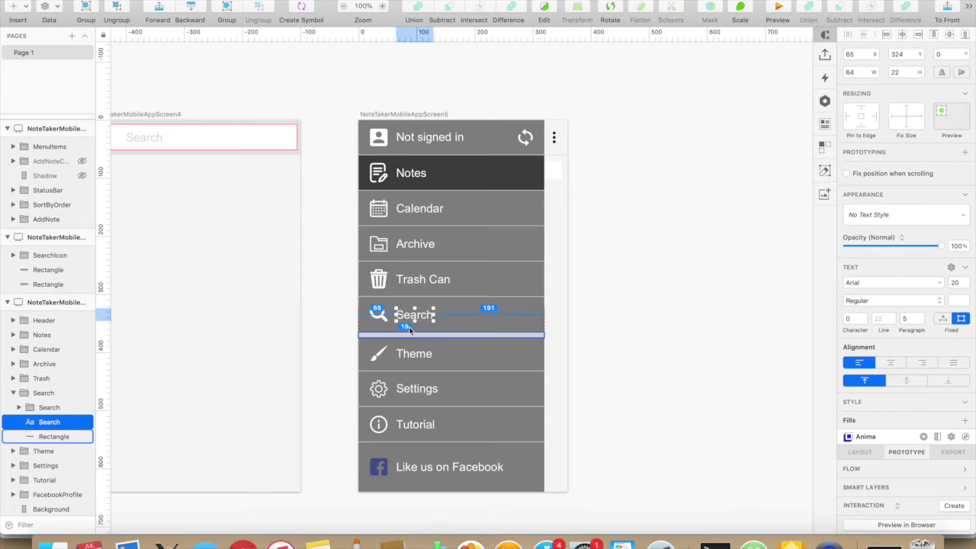
click(386, 325)
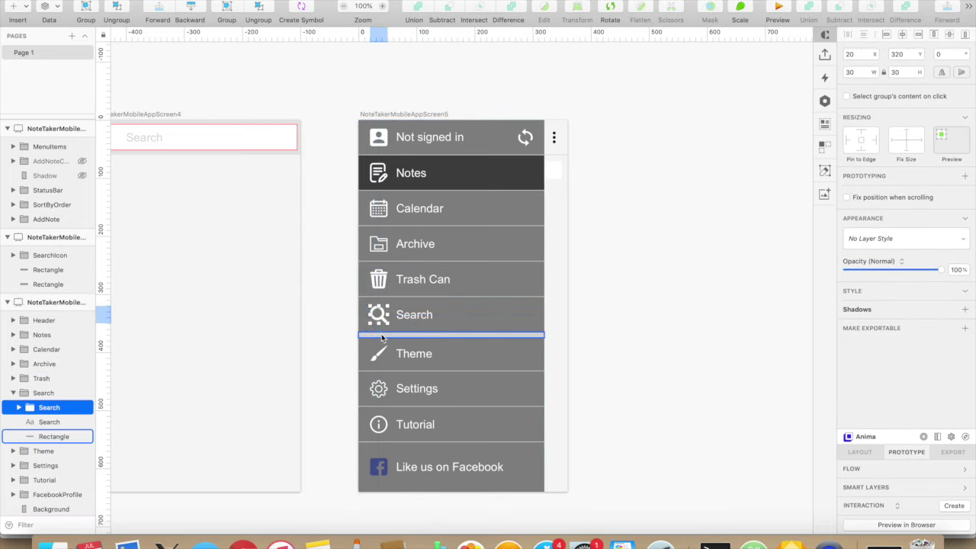
Step: Lower the Theme row's divider slightly, and move its label to Y 394 and its icon to Y 392
double_click(381, 353)
click(424, 374)
double_click(424, 371)
key(Down)
key(Down)
click(420, 354)
key(Down)
key(Down)
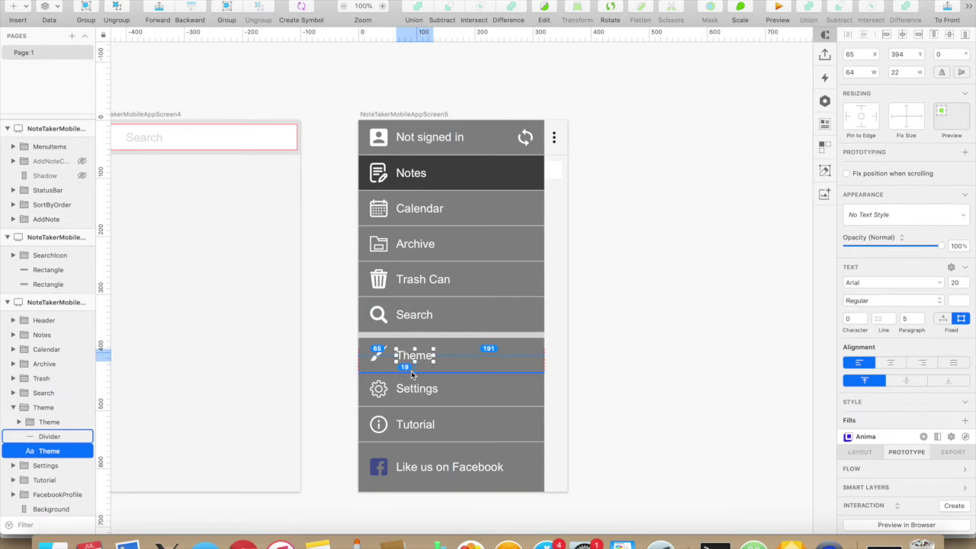
click(378, 355)
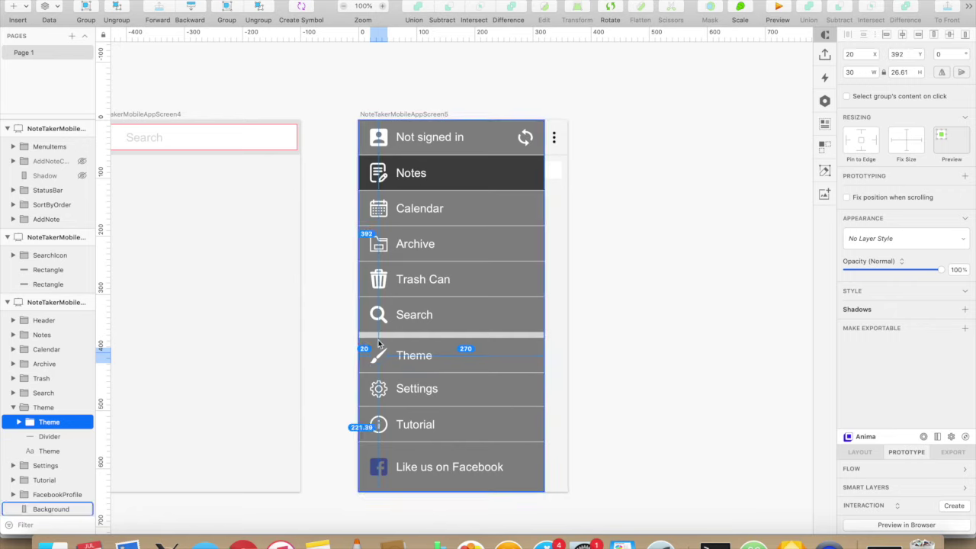
Step: Lower the Settings row's divider and label by 3 px each, and nudge its gear icon down to match
click(442, 387)
click(446, 374)
key(Down)
key(Down)
key(Down)
click(430, 384)
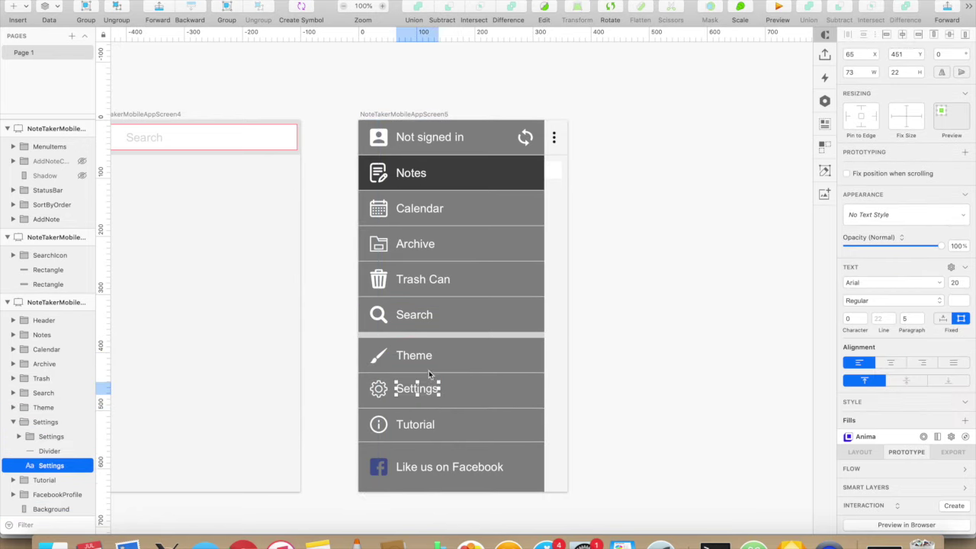
key(Down)
key(Down)
key(Down)
click(381, 383)
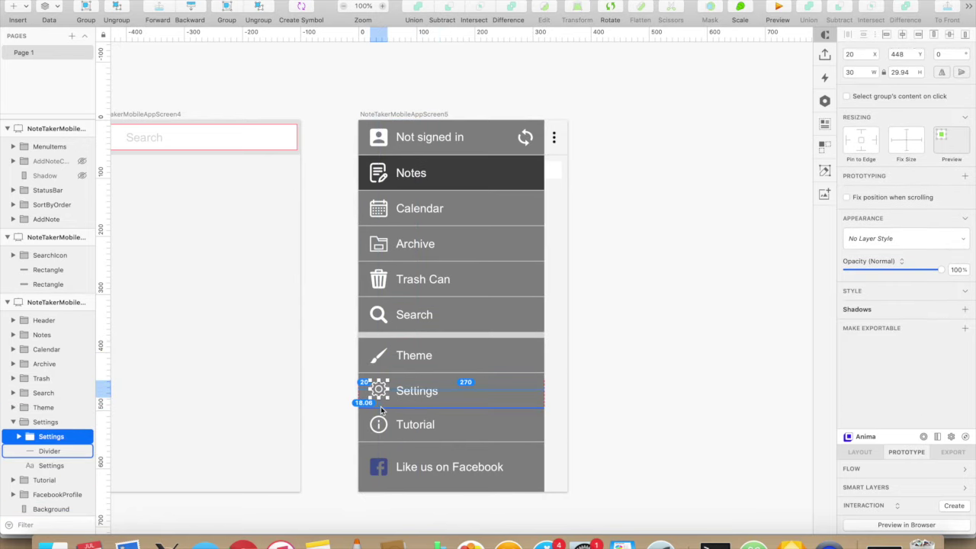
Step: Lower the Tutorial row's divider slightly, and move its label to Y 516 and its icon to Y 512
click(425, 441)
click(426, 444)
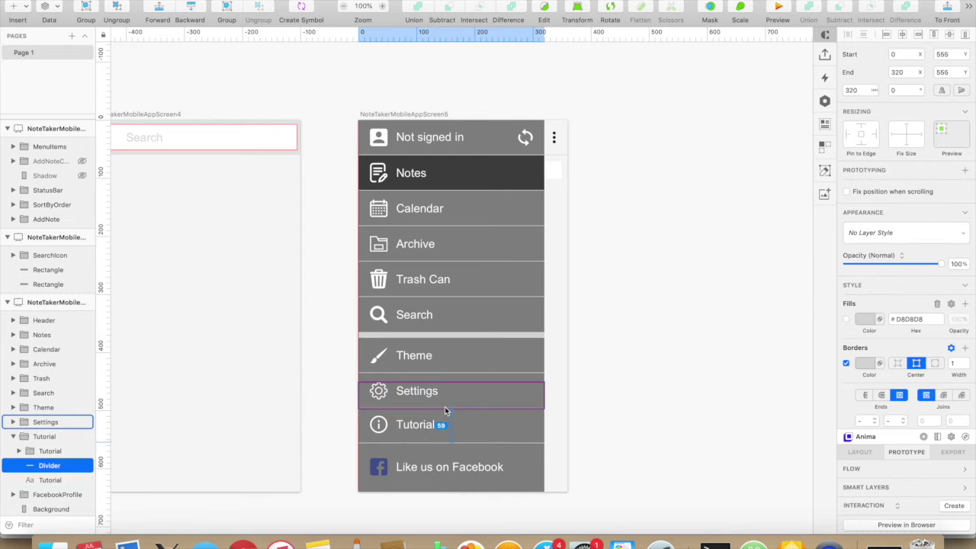
click(444, 406)
click(388, 418)
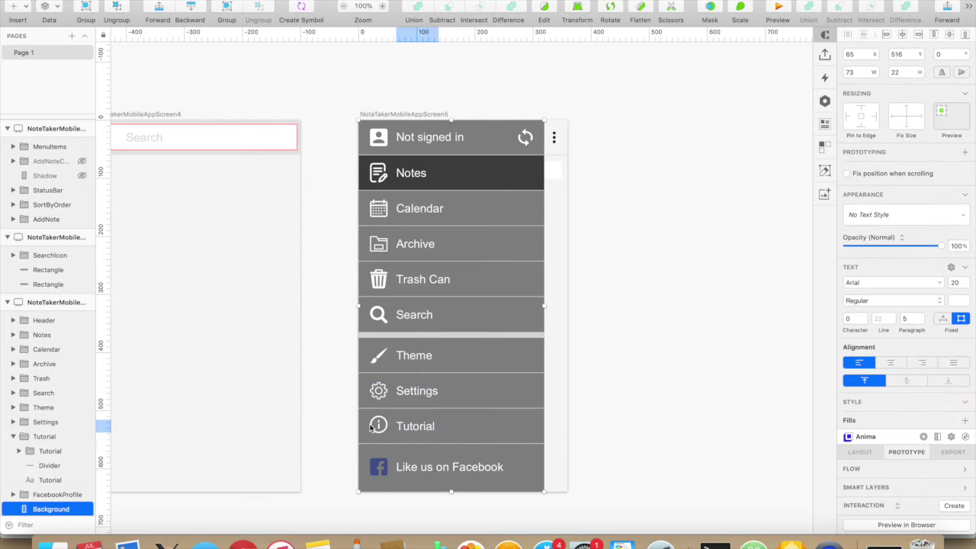
click(381, 424)
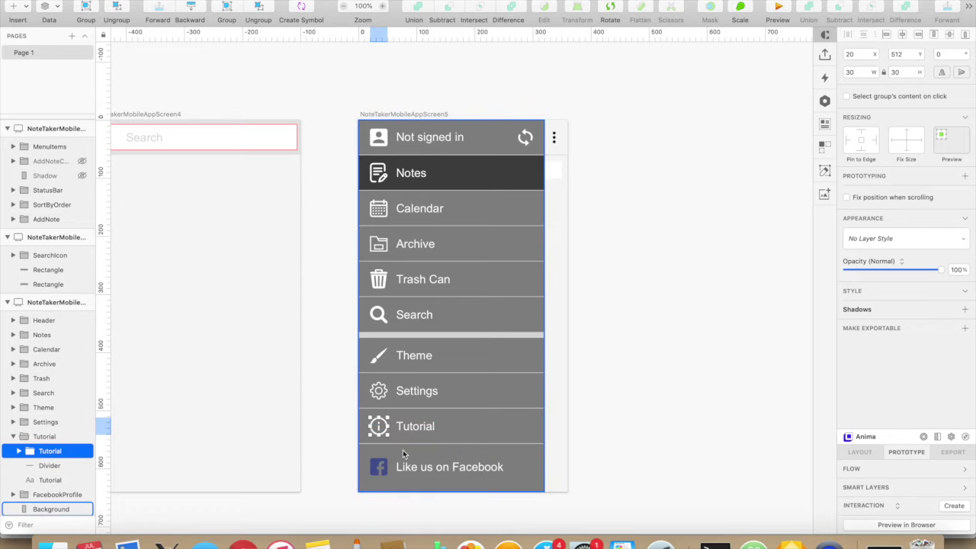
Step: Move the FacebookProfile group down to Y 584 and review the artboards together
click(426, 468)
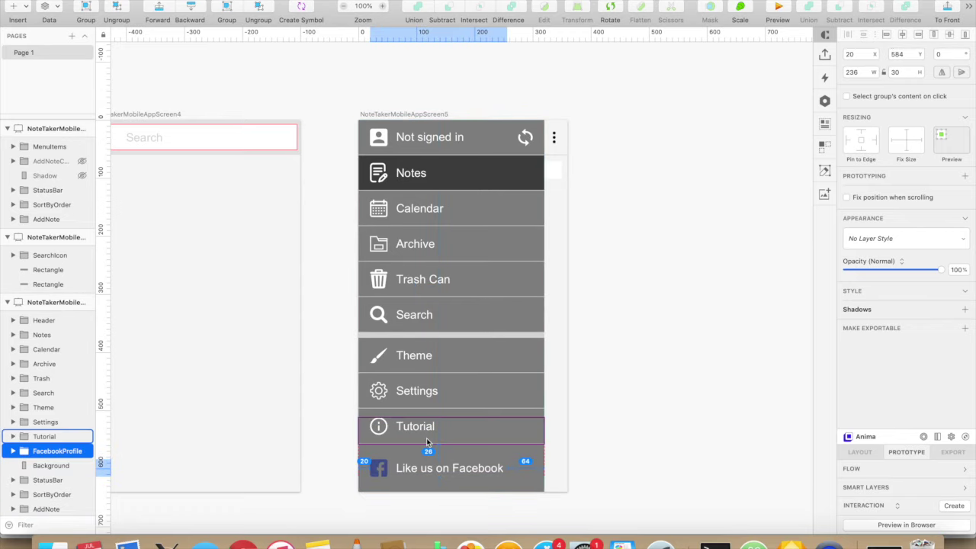
click(671, 297)
click(338, 196)
key(super+1)
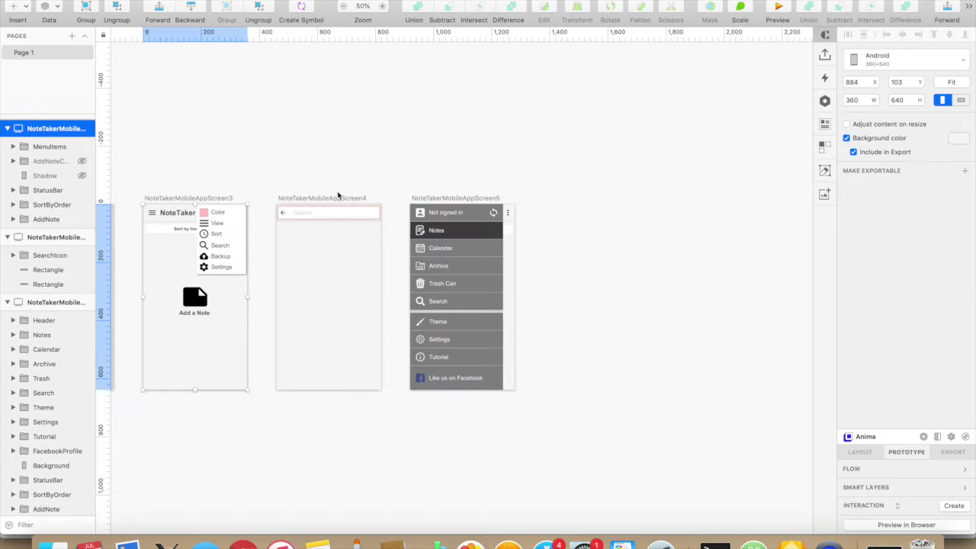